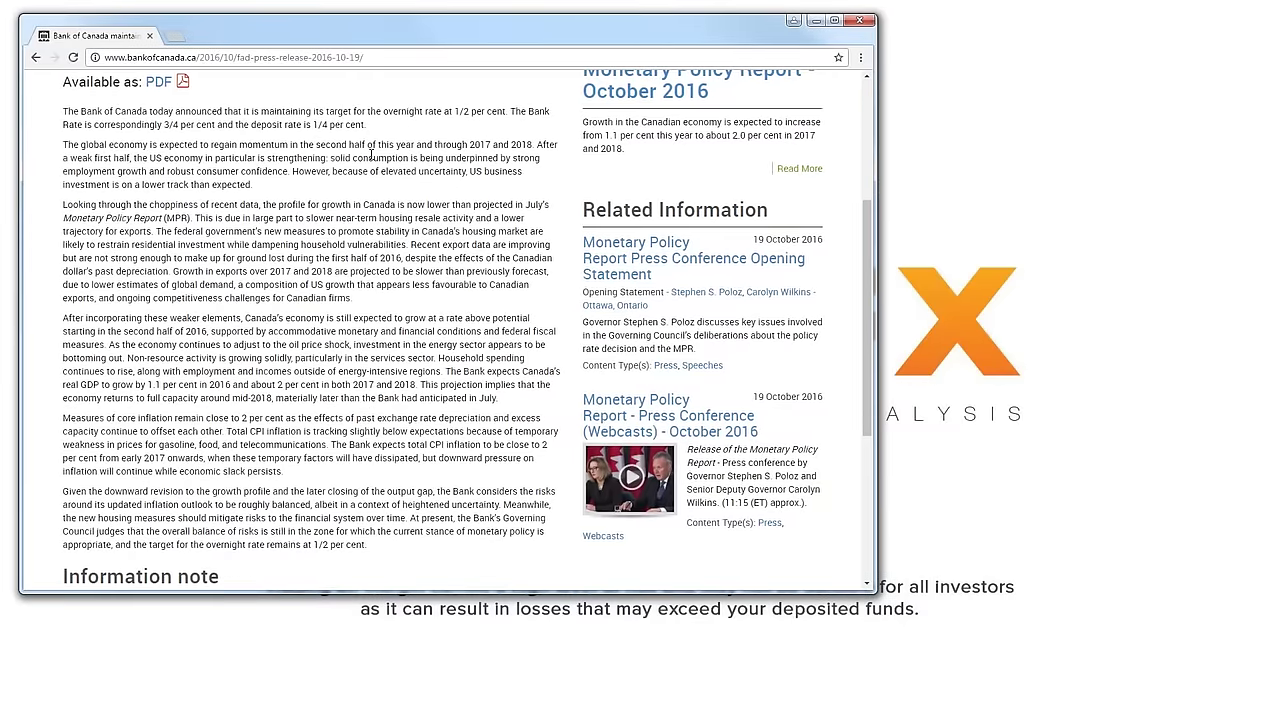
- Highlight the press release's 1/2 per cent headline rate and closing outlook paragraph, then minimize the browser
scroll(373, 150, up, 3)
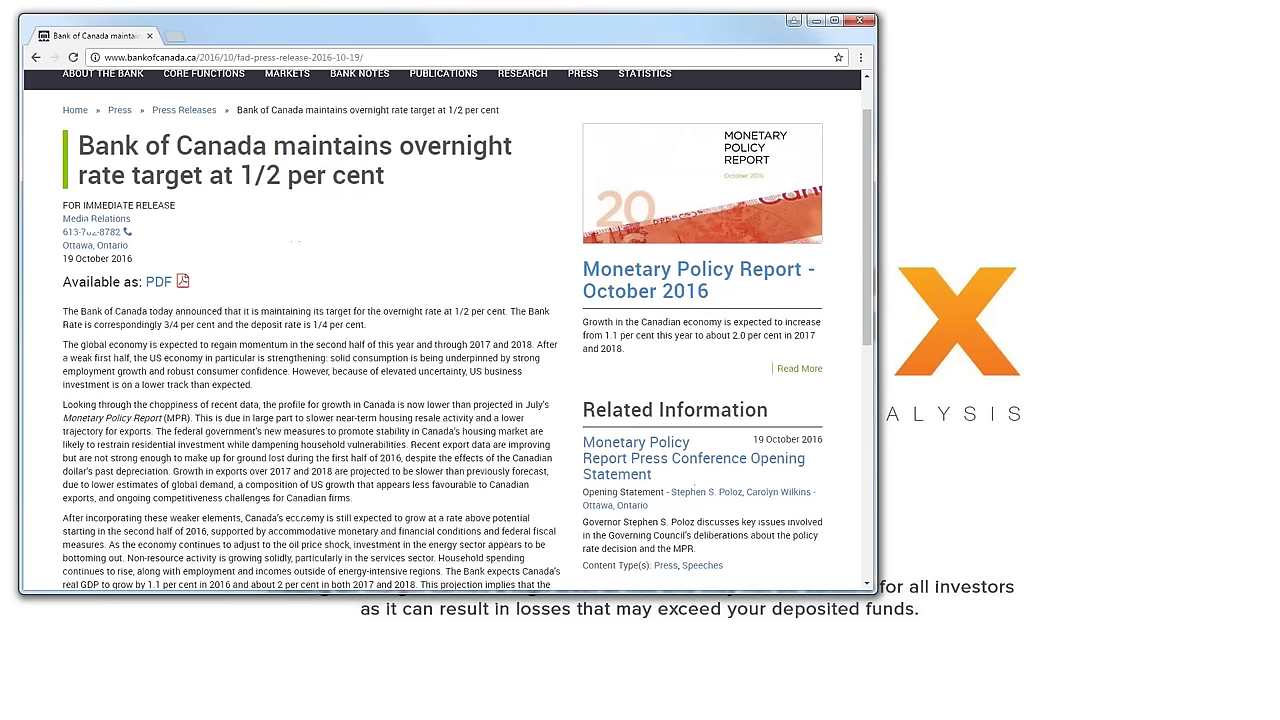
drag(228, 178, 400, 180)
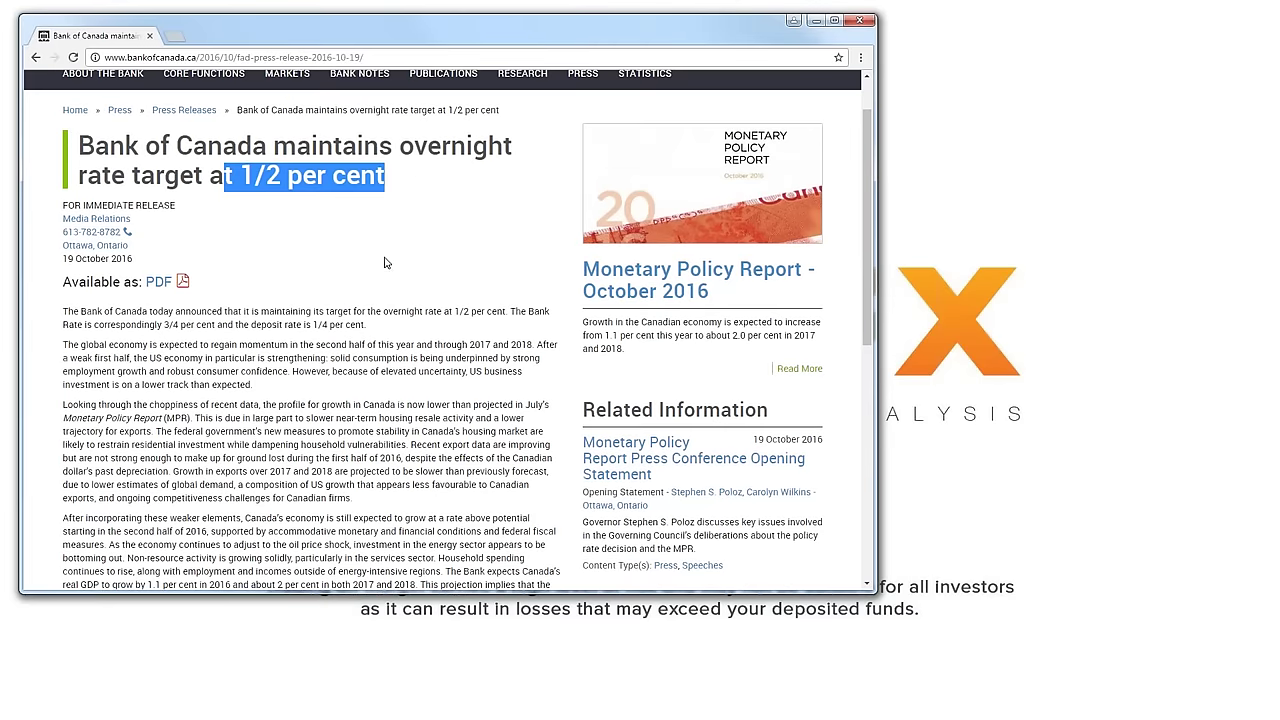
scroll(385, 262, down, 2)
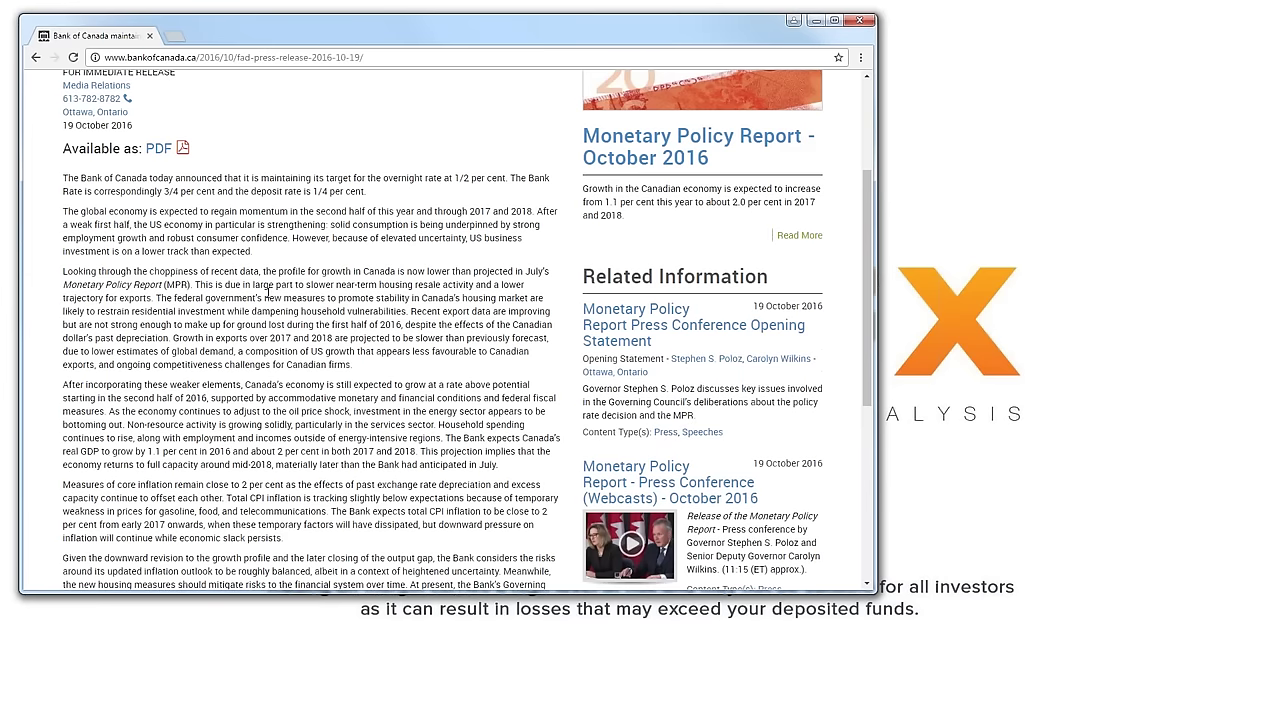
drag(869, 192, 873, 241)
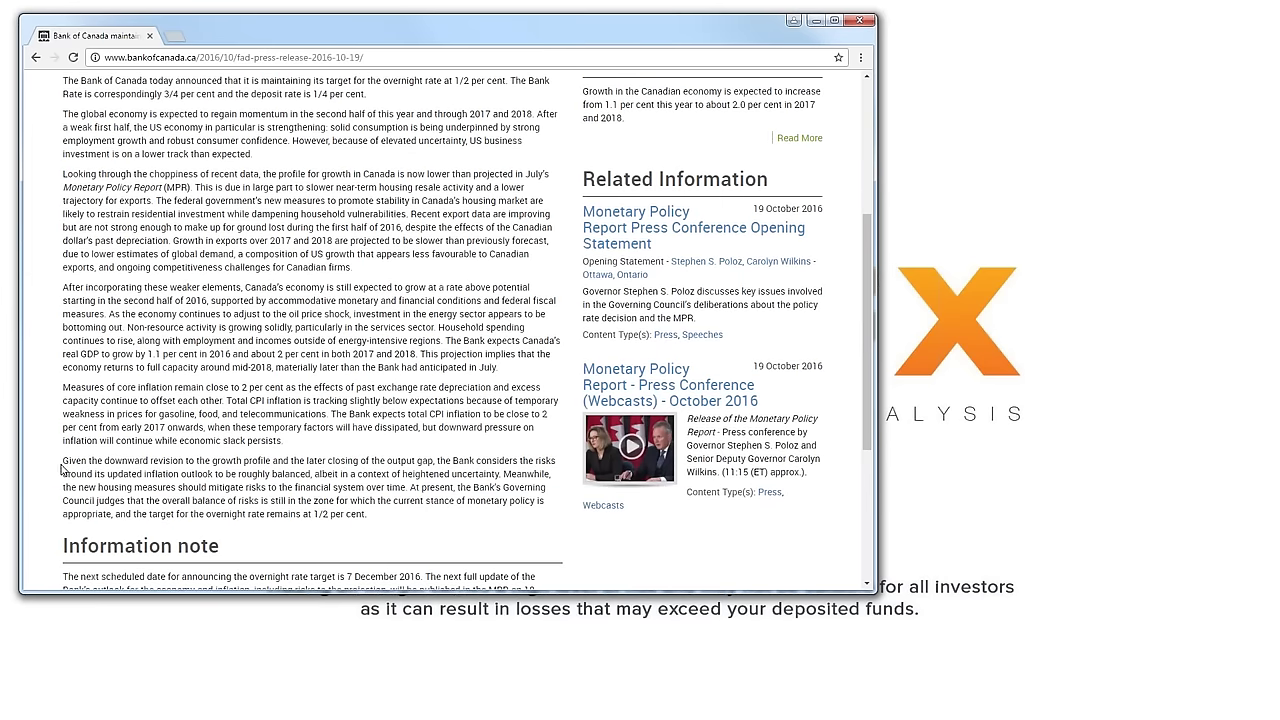
drag(62, 468, 397, 505)
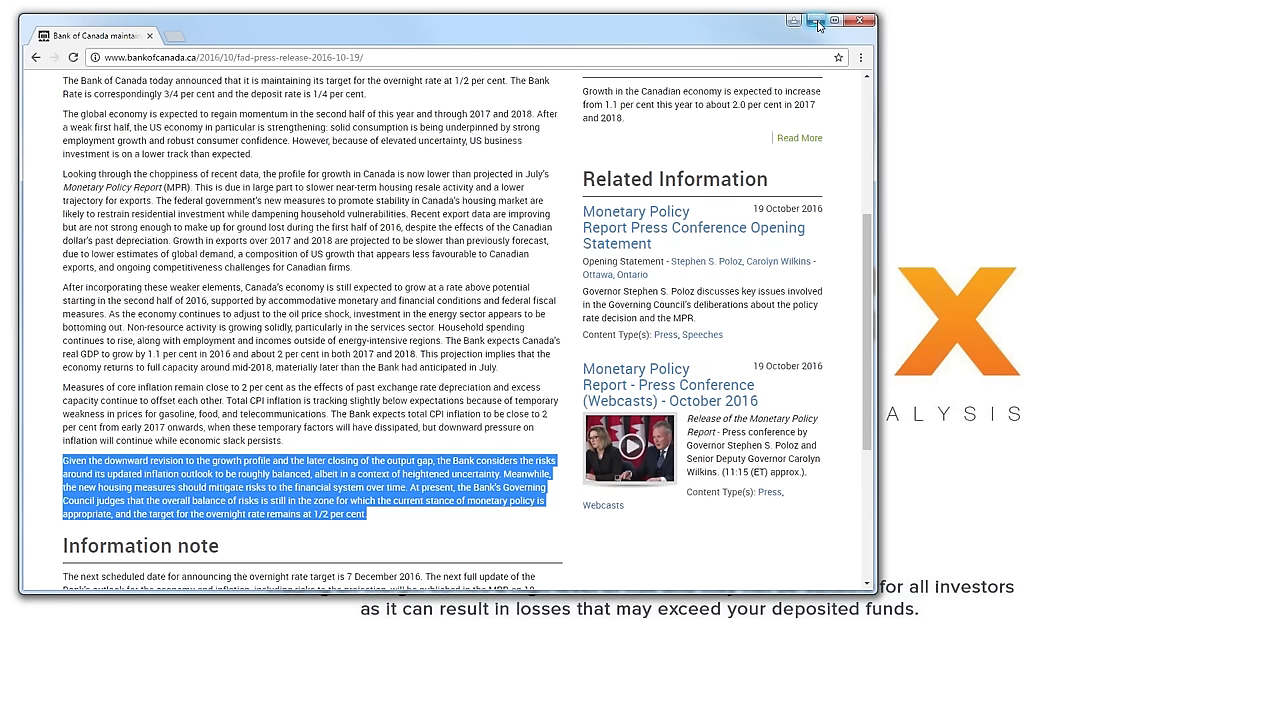
click(817, 22)
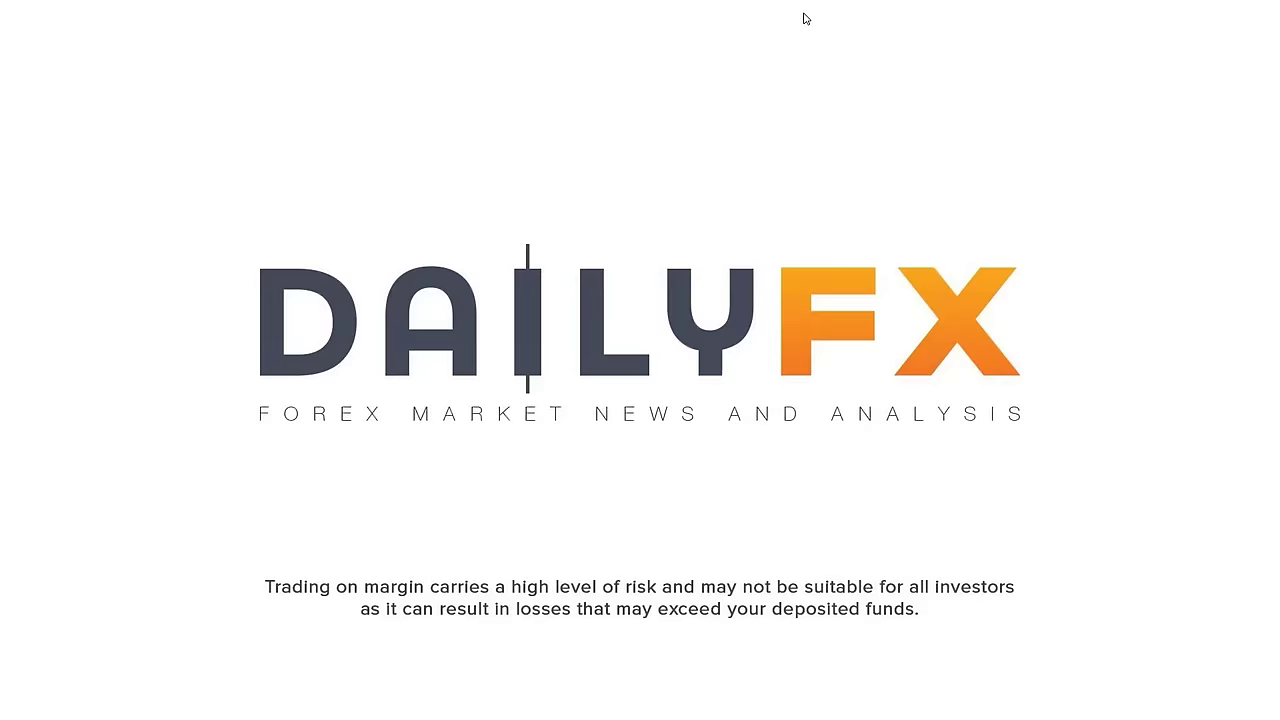
- Bring back the DailyFX economic calendar showing the Bank of Canada Rate Decision (DEC 7)
key(alt+Tab)
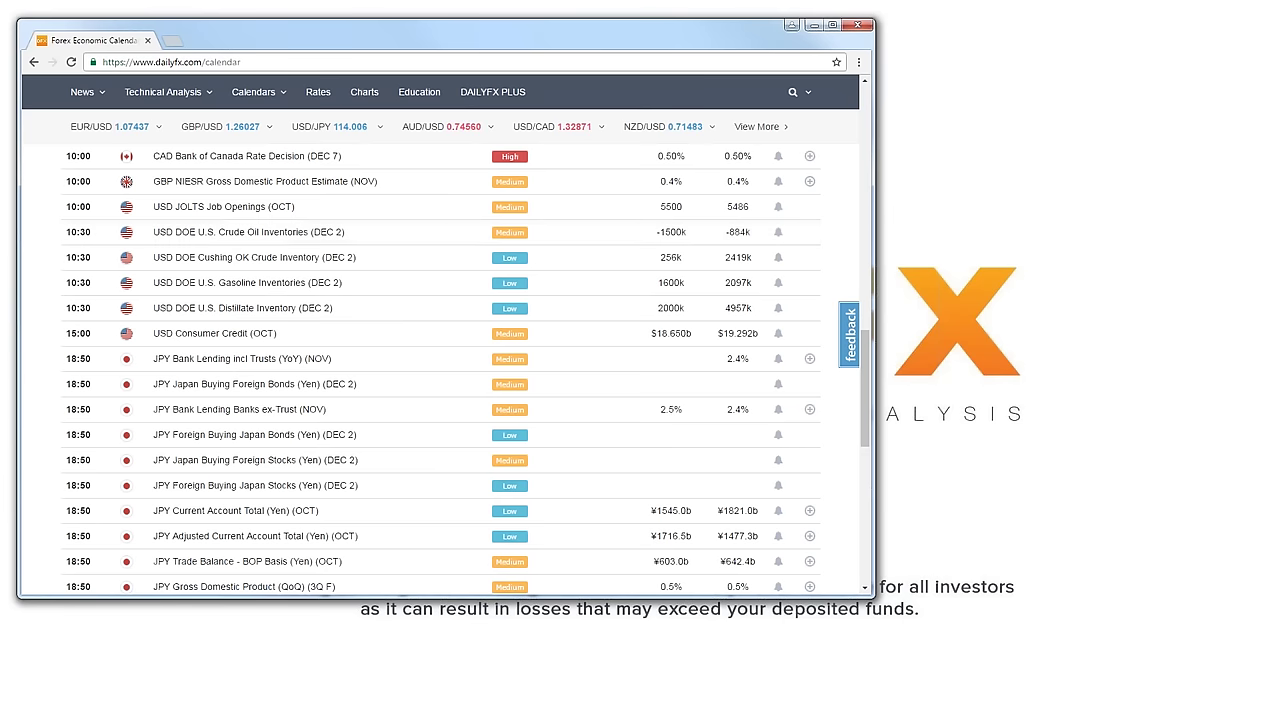
- Minimize the calendar window to reveal the USD/CAD daily chart with its Fibonacci levels
click(813, 26)
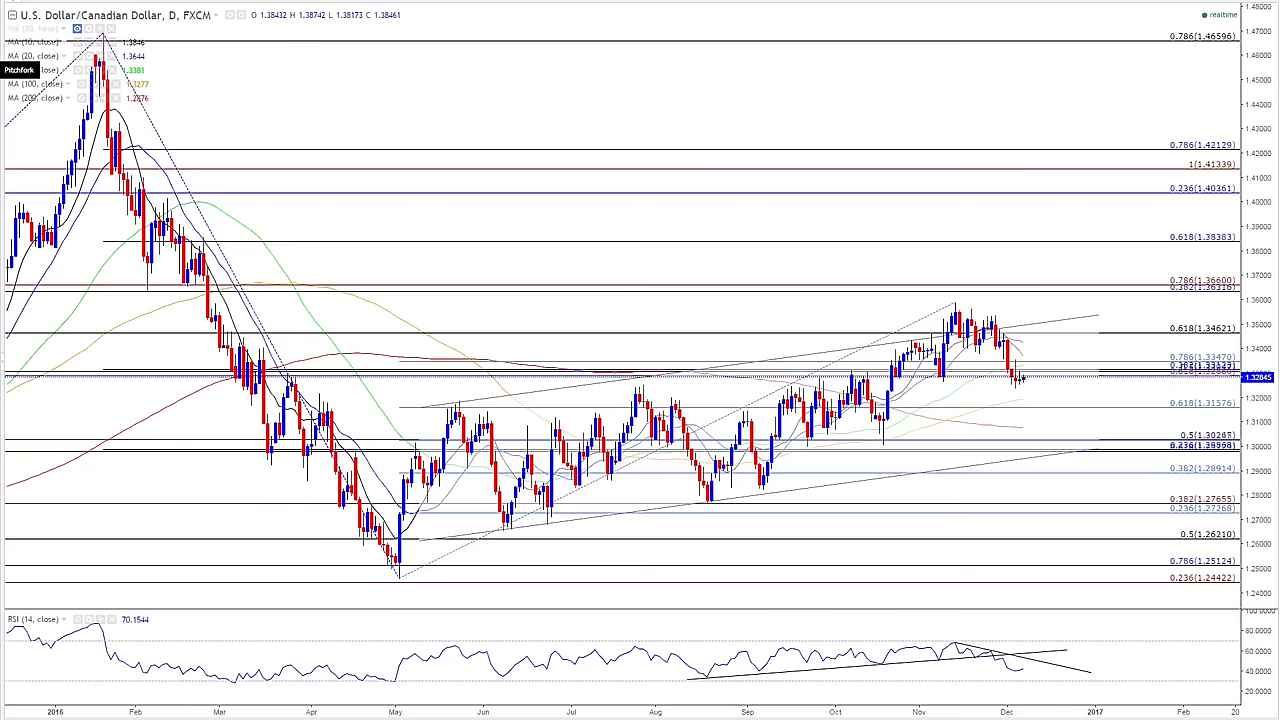
- Draw a Fib Retracement on USD/CAD from the October low to the November high
click(2, 72)
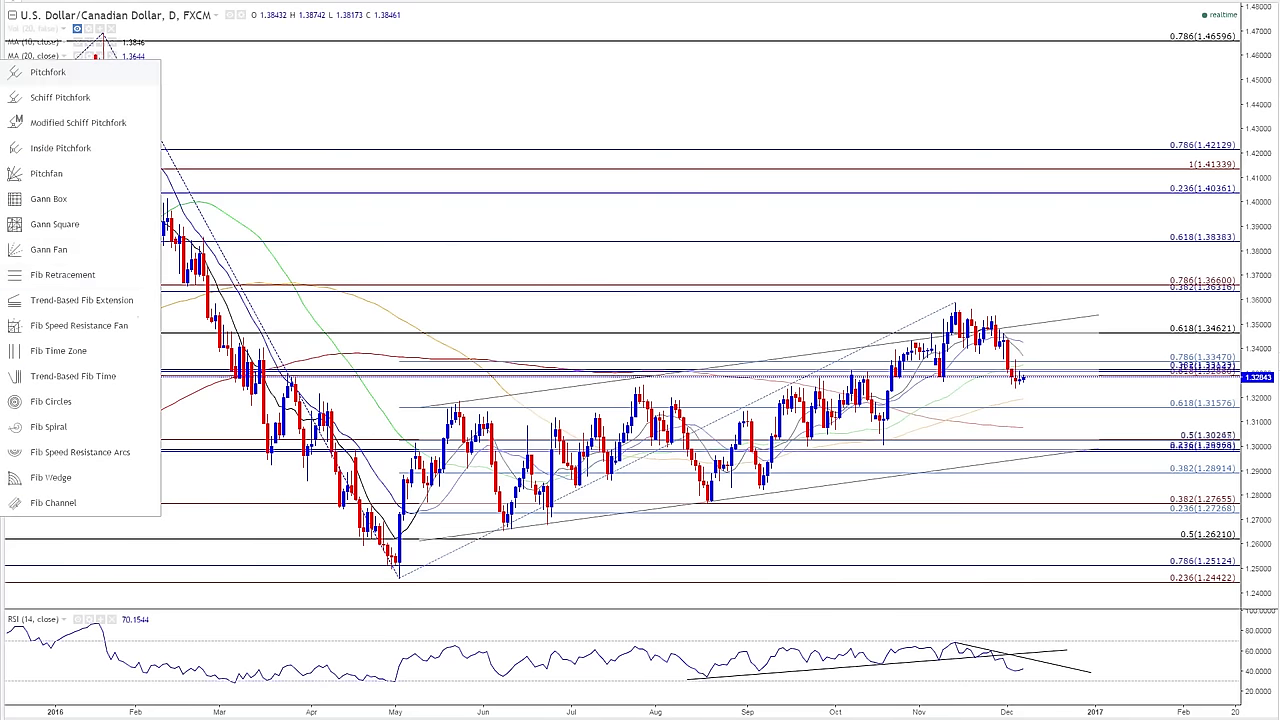
click(70, 274)
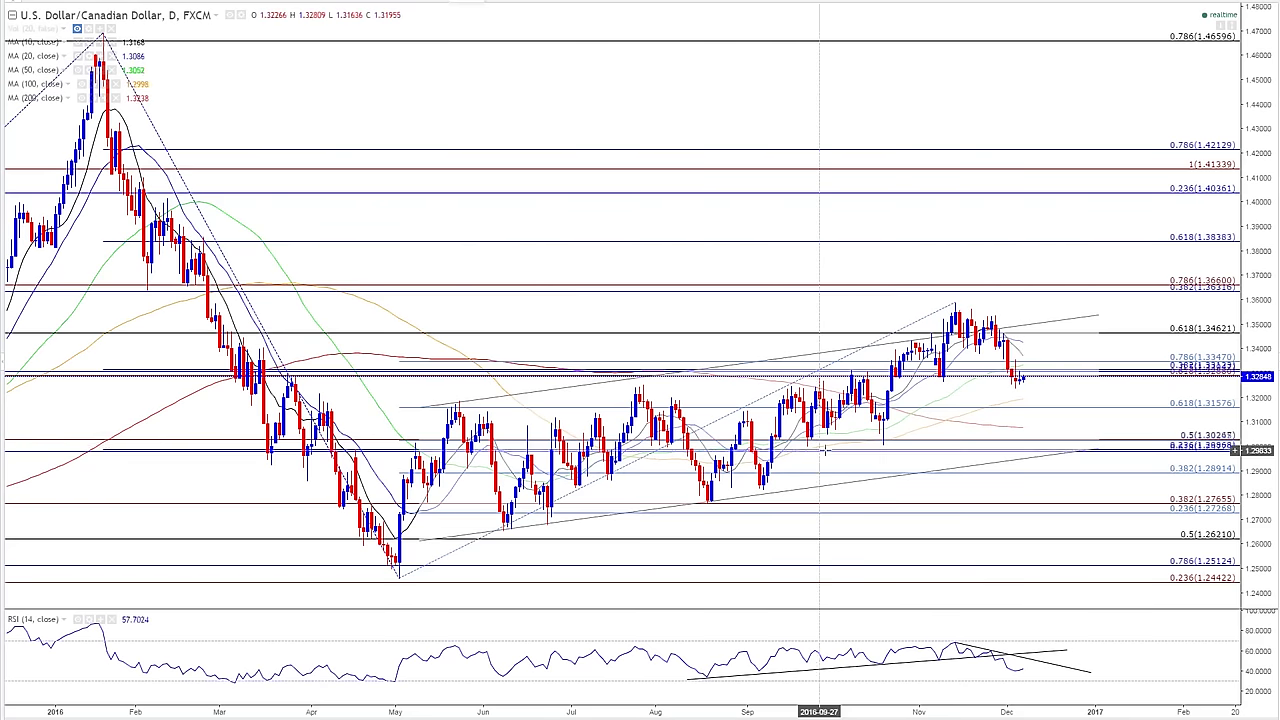
click(883, 443)
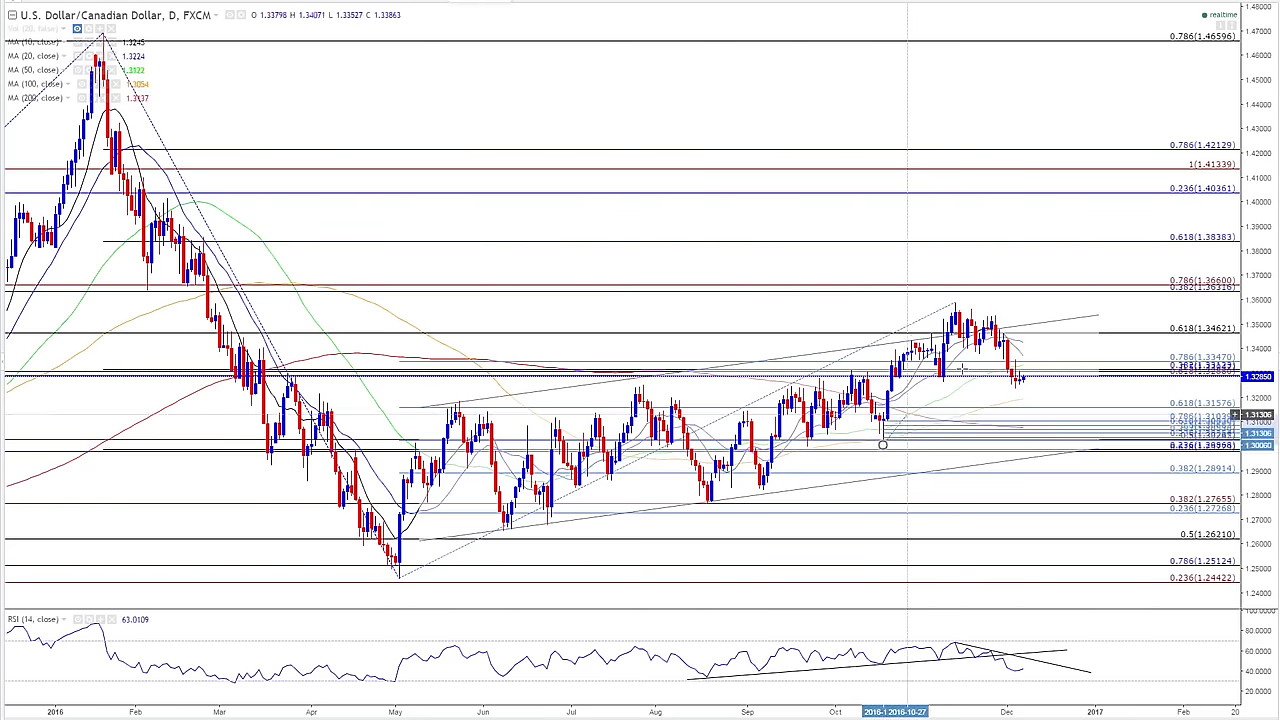
click(955, 298)
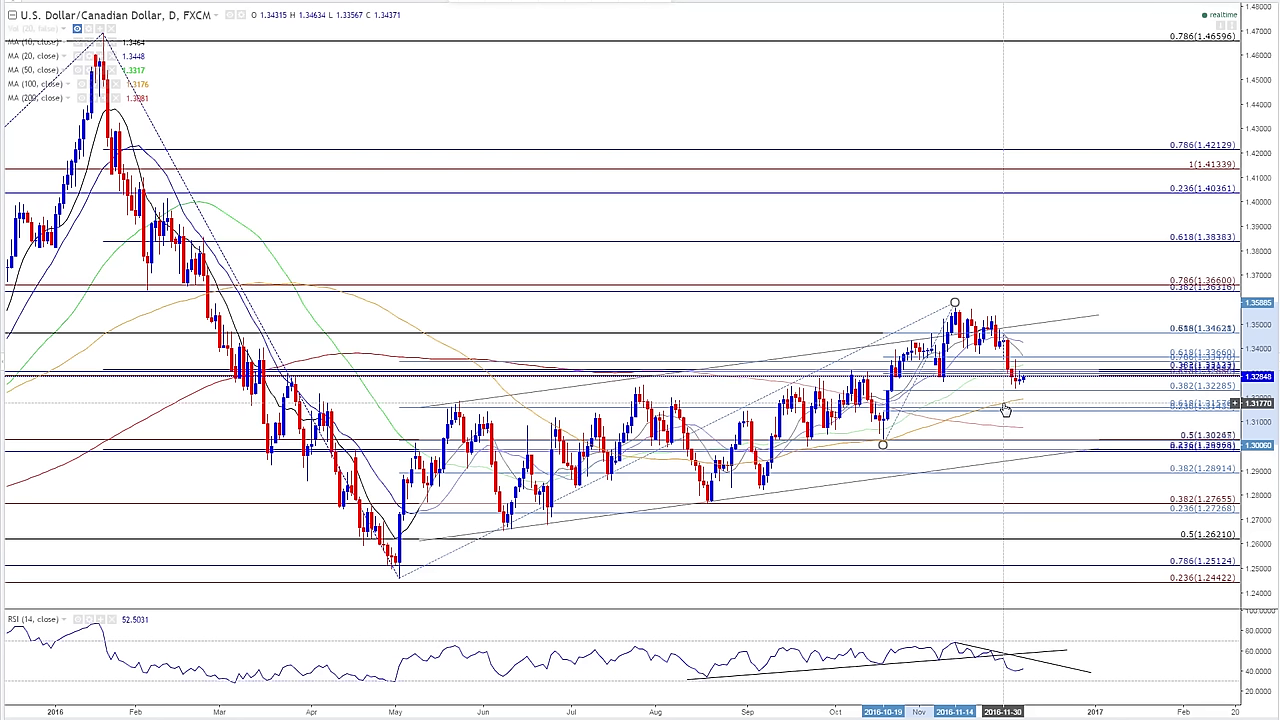
- Zoom into 2016 and inspect the rising parallel channel and lower trendline, then deselect them
scroll(1005, 410, up, 3)
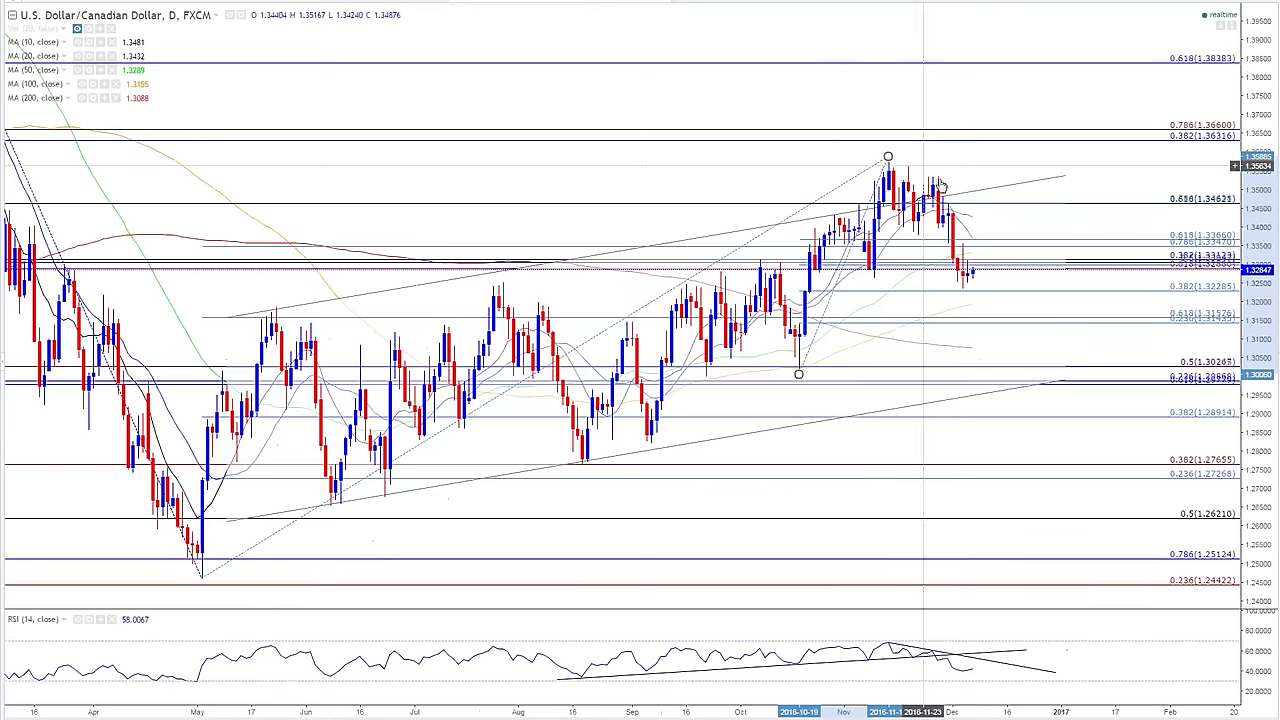
click(805, 424)
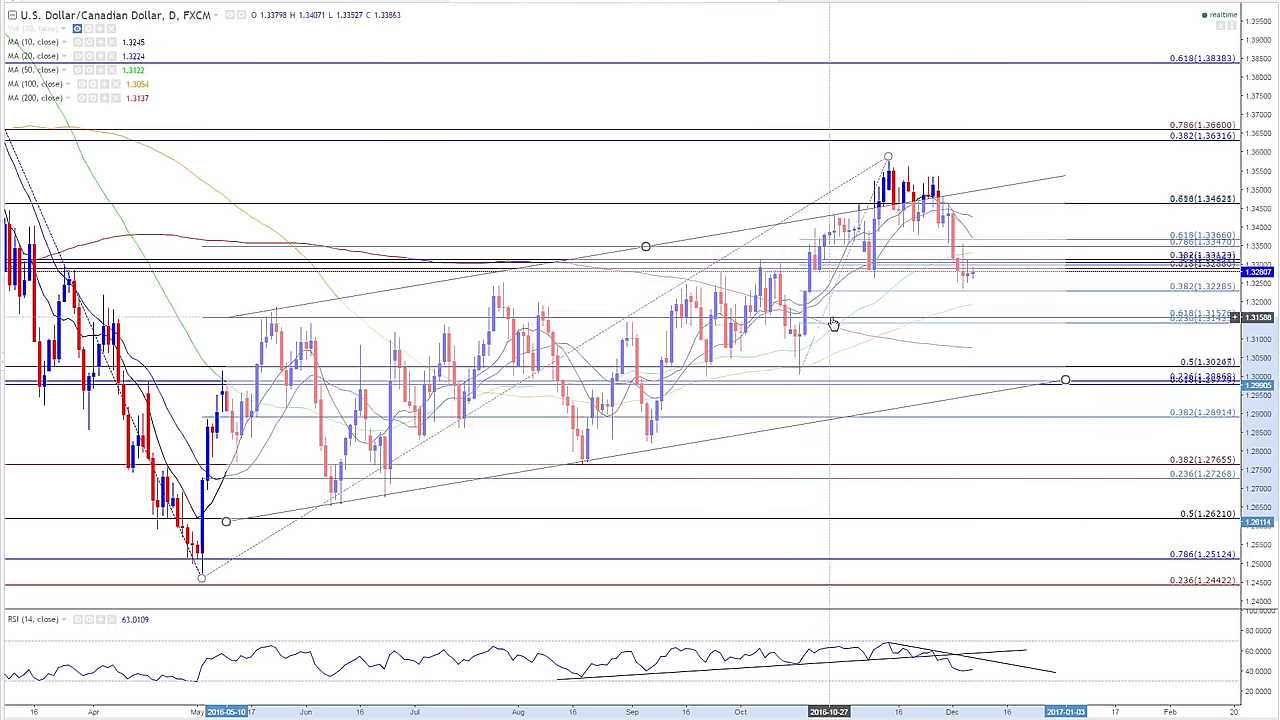
click(1016, 386)
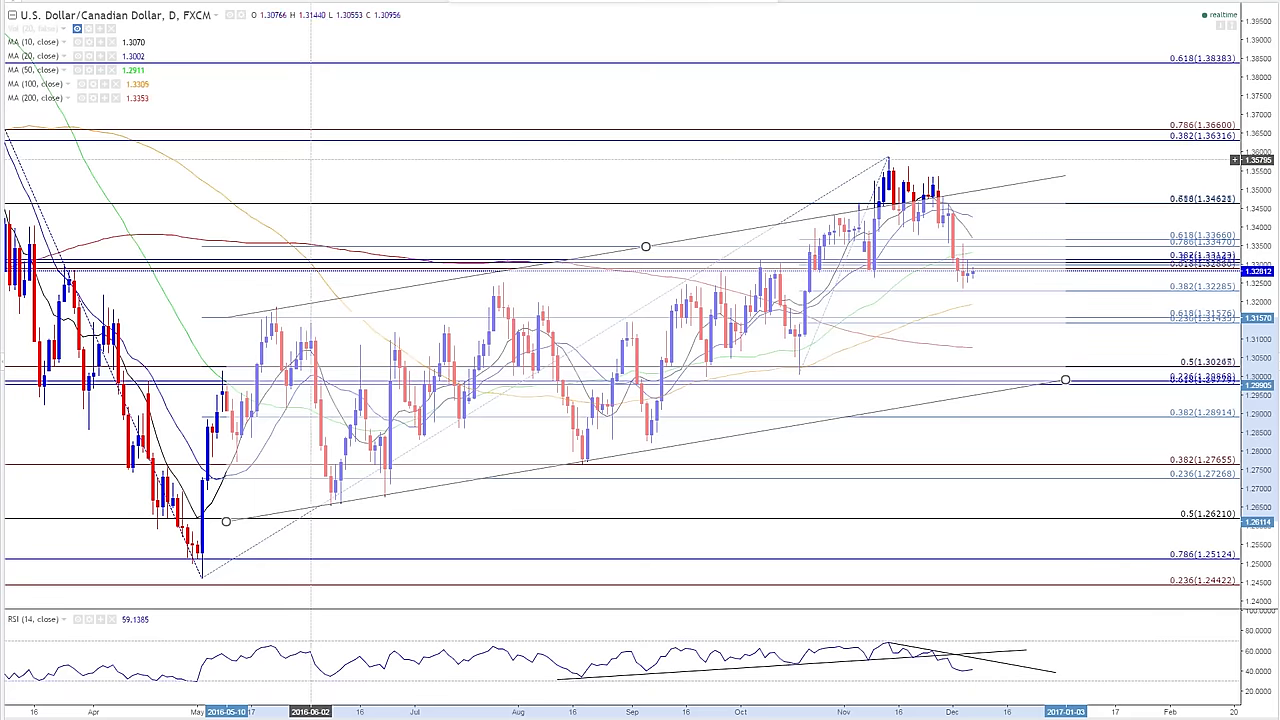
click(313, 157)
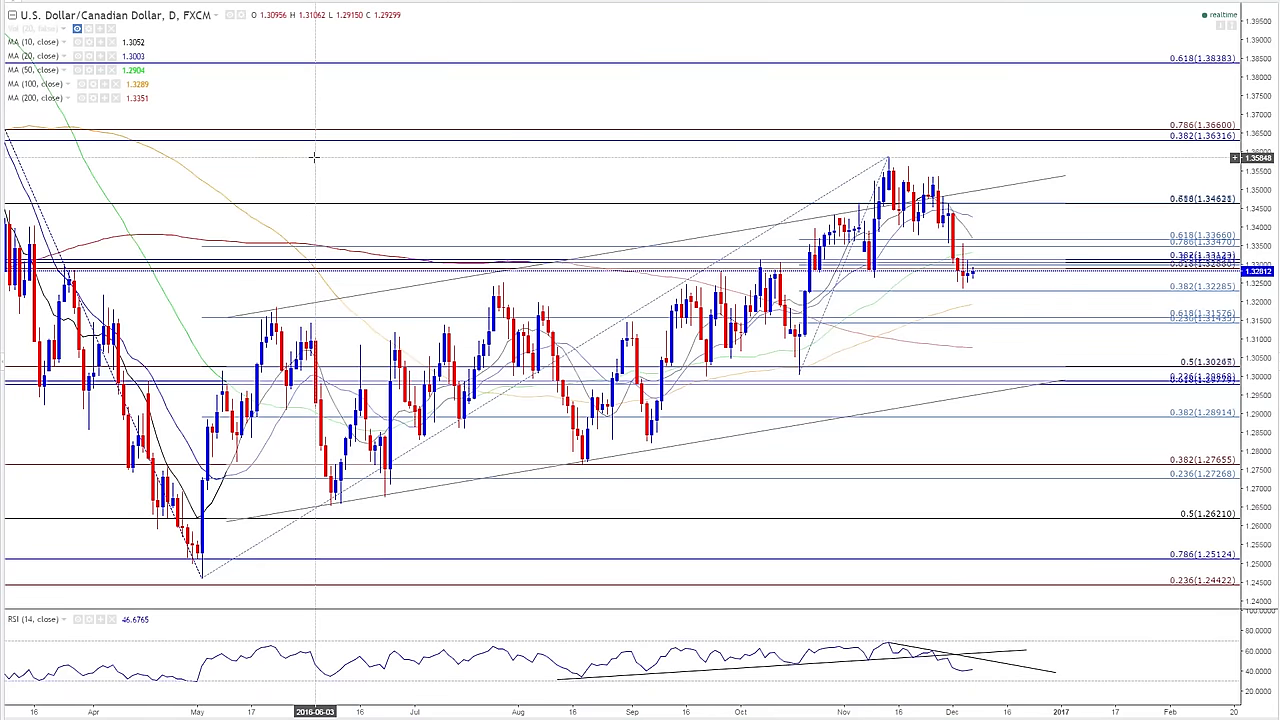
- Switch the chart symbol to USOIL (WTI Crude Oil)
text(US)
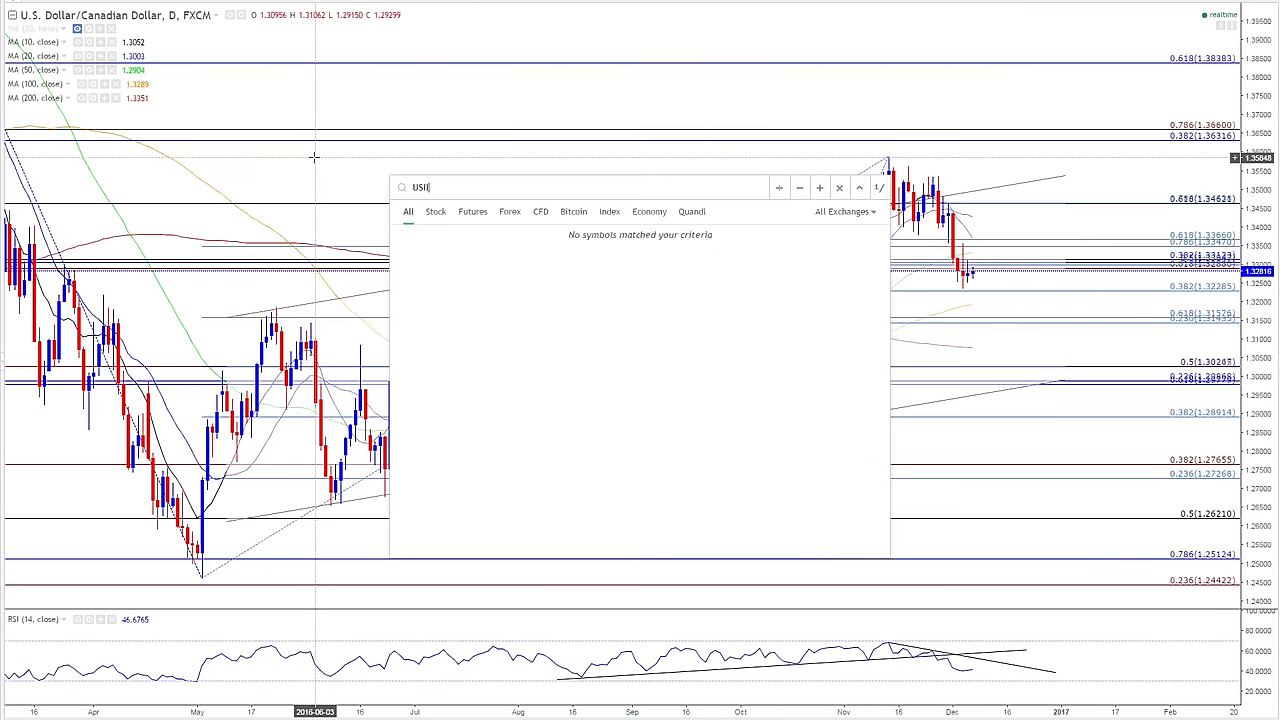
text(I)
key(BackSpace)
text(OIL)
key(Return)
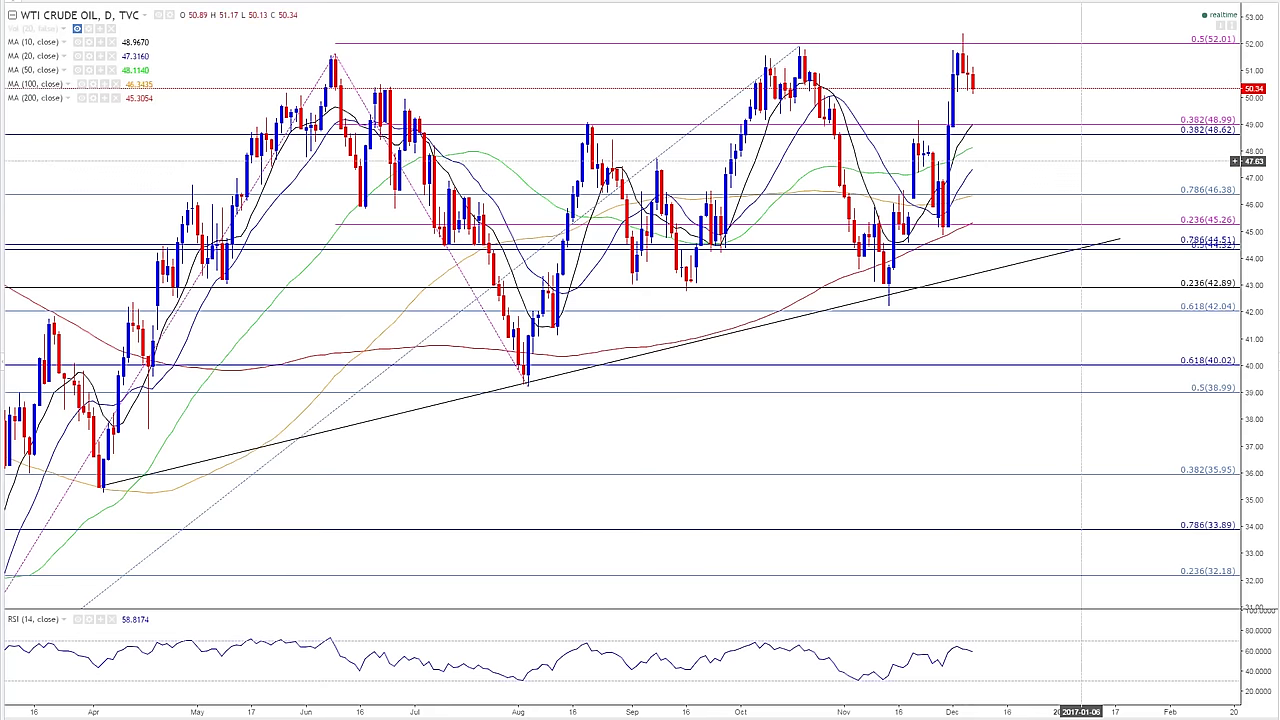
- Draw a trend line in the RSI pane from the November low, extended to early January 2017
scroll(961, 79, down, 5)
drag(1144, 52, 1028, 178)
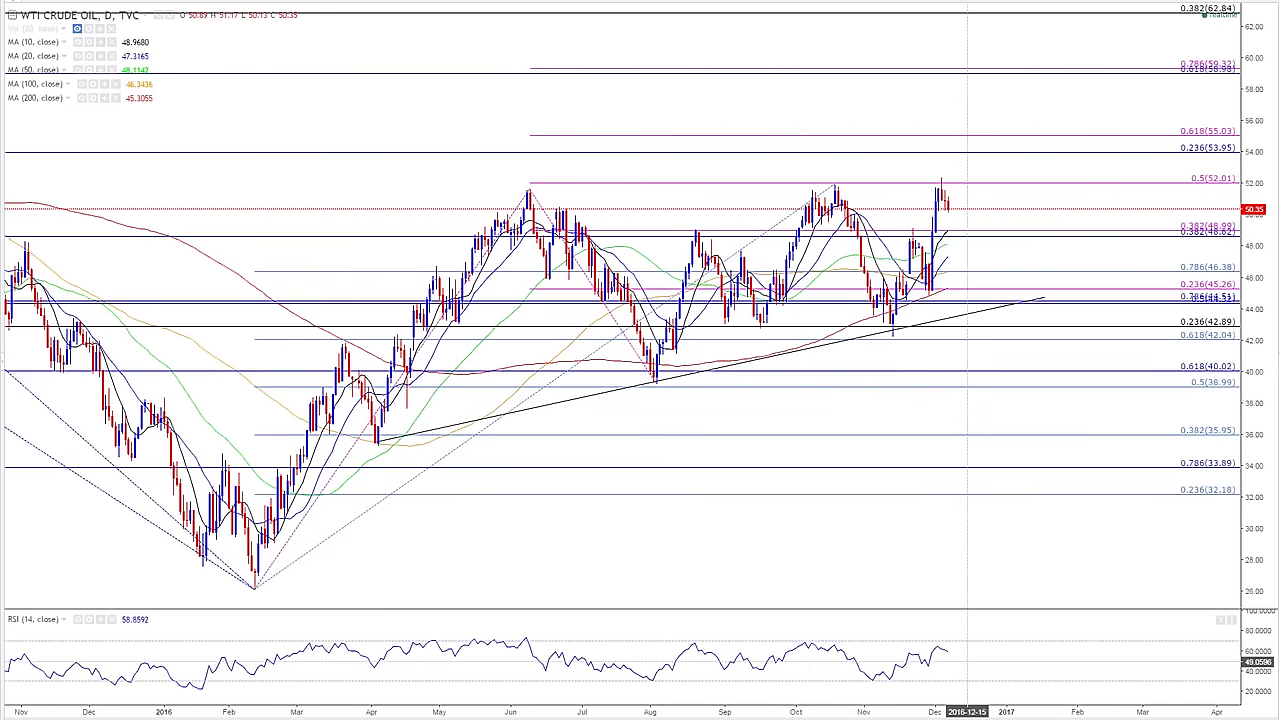
key(alt+t)
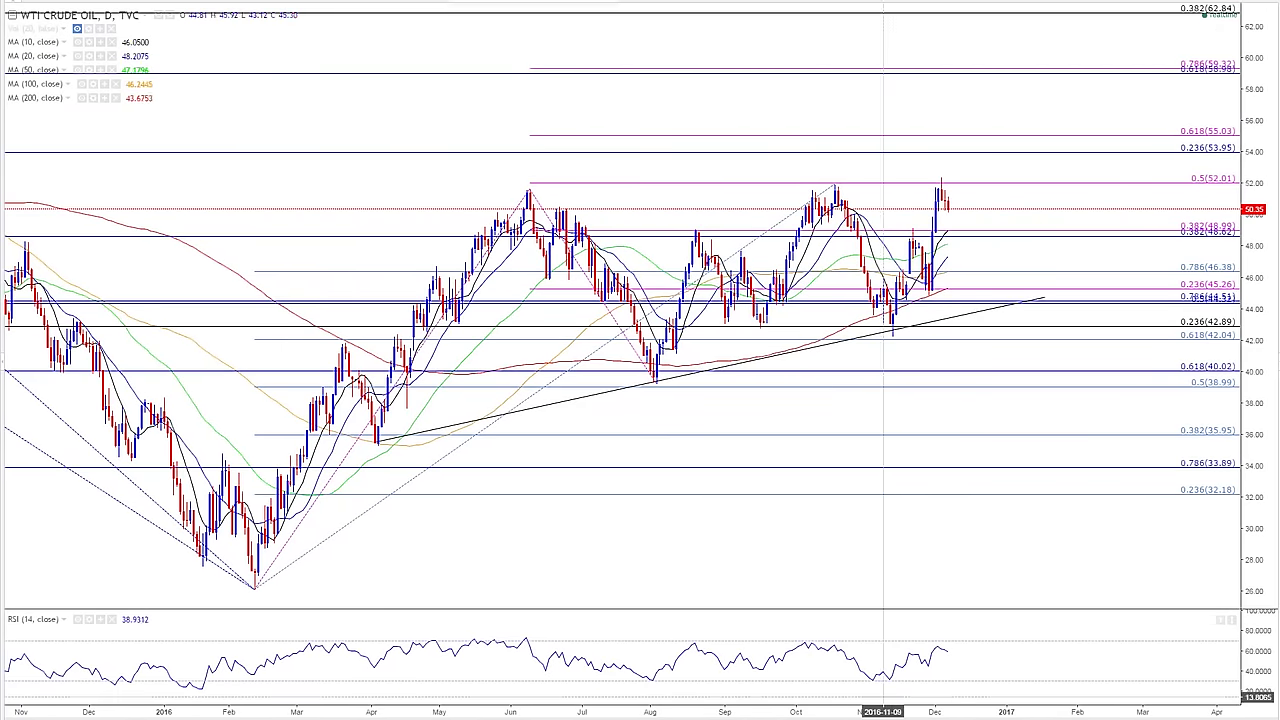
click(889, 680)
click(972, 662)
drag(972, 662, 1008, 638)
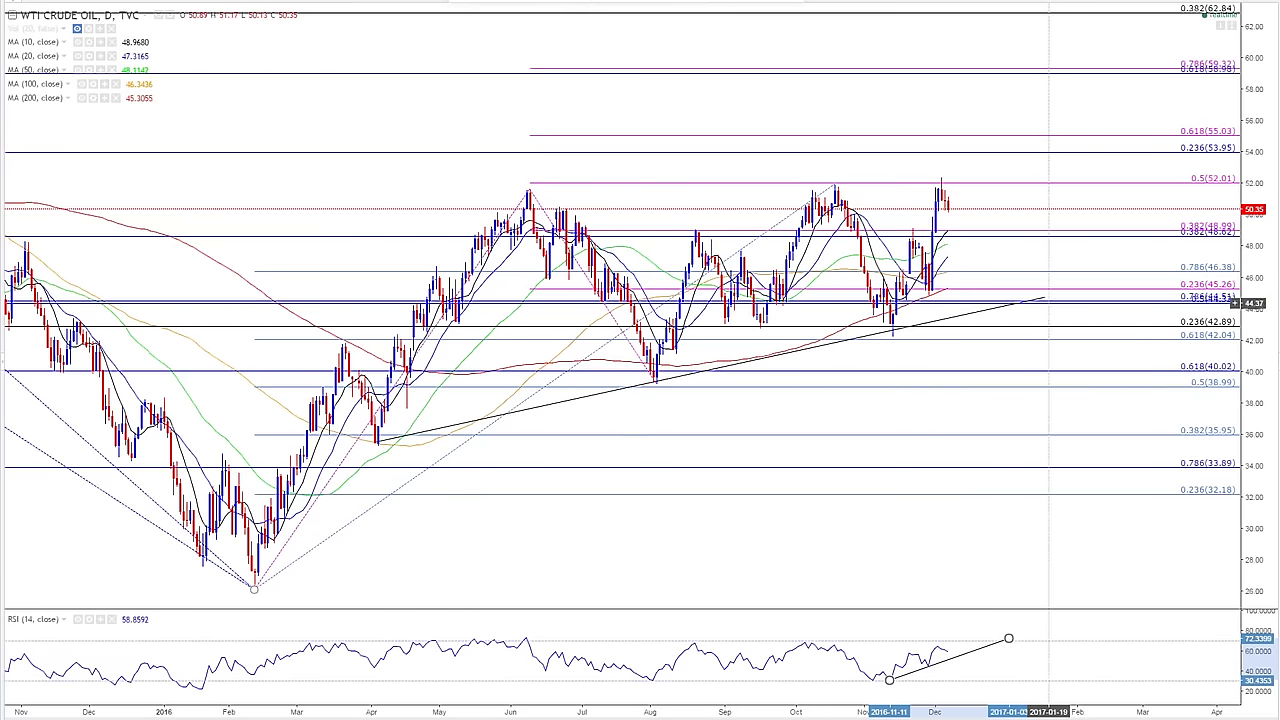
- Stretch the RSI trend line further out to mid-March 2017
drag(1061, 251, 991, 248)
scroll(991, 248, down, 3)
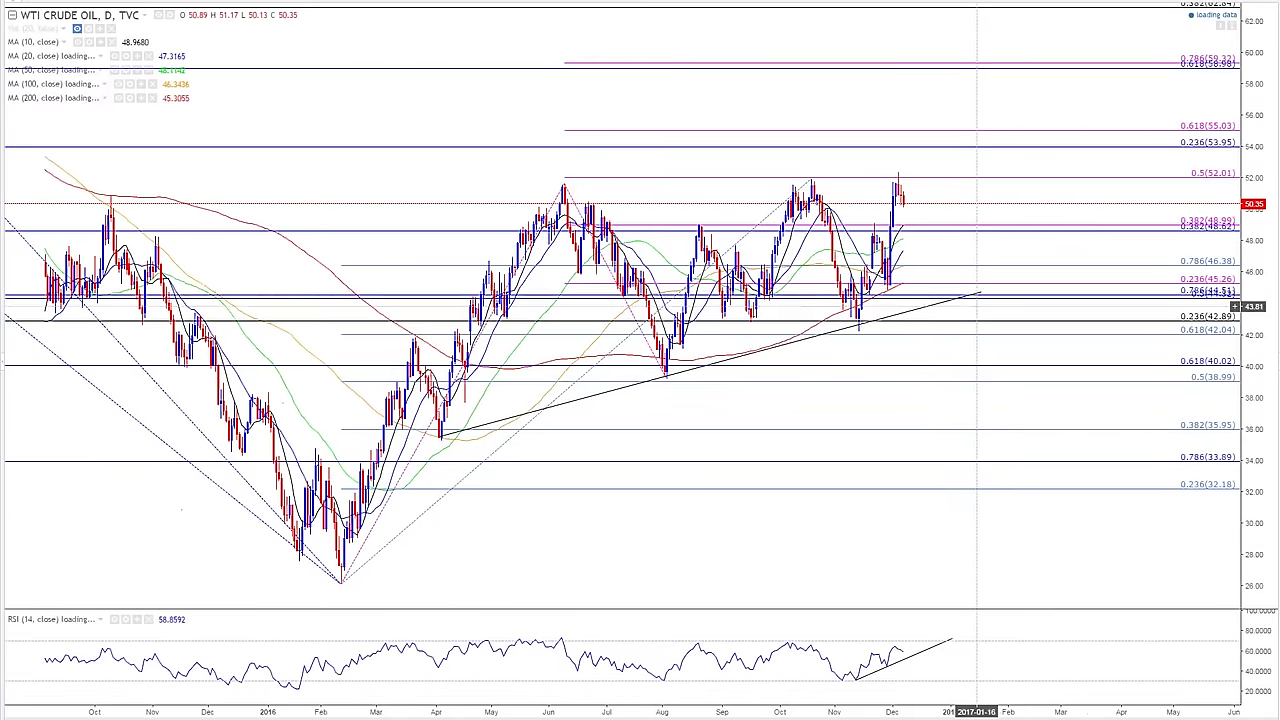
drag(975, 294, 1205, 222)
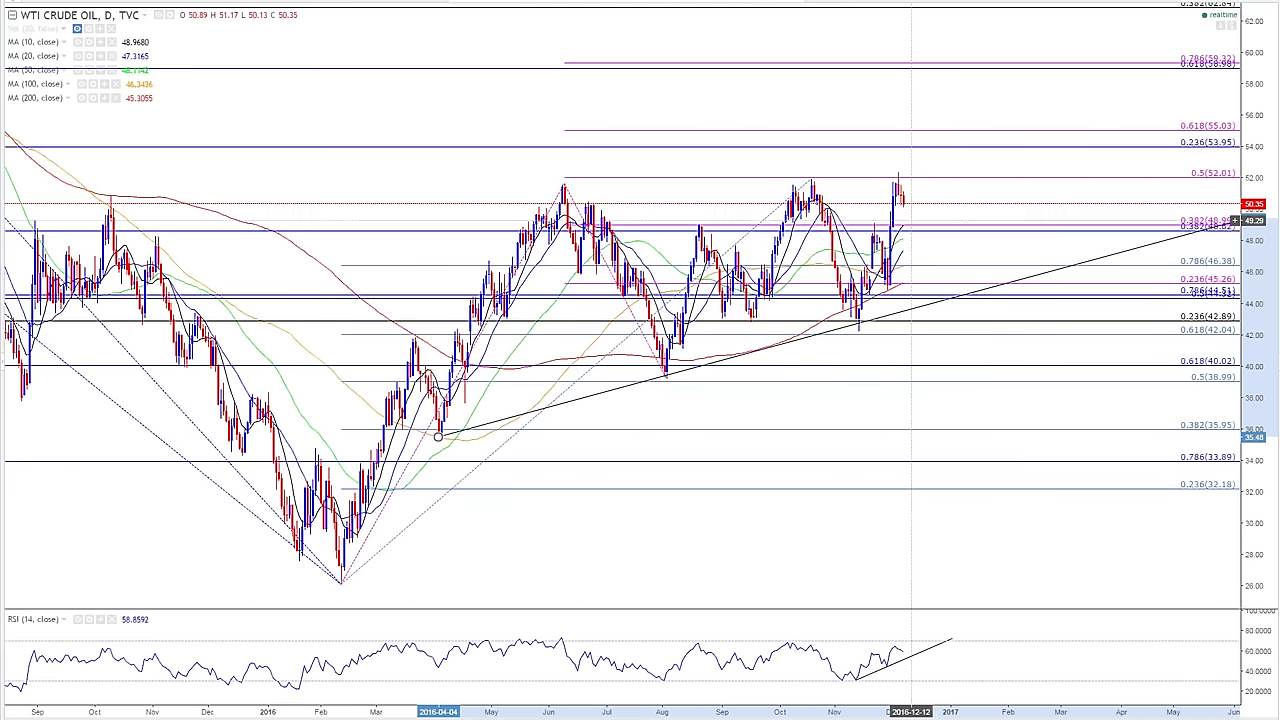
scroll(910, 219, up, 4)
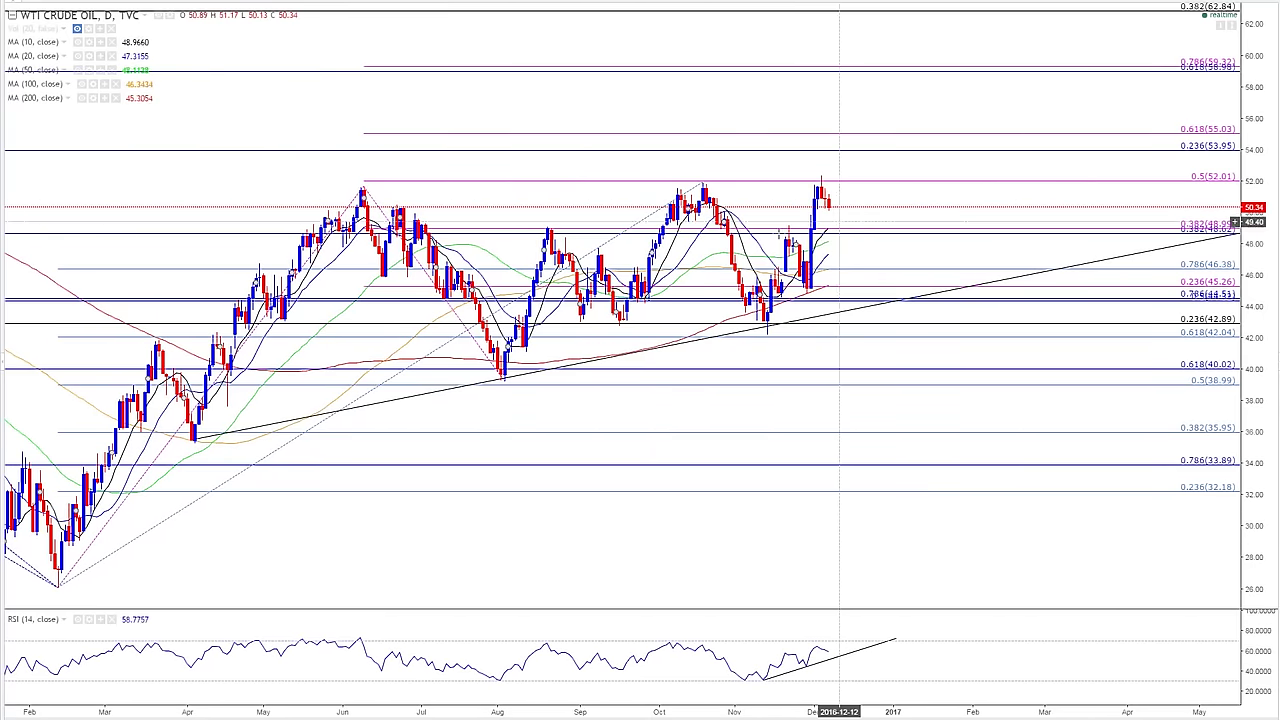
click(3, 103)
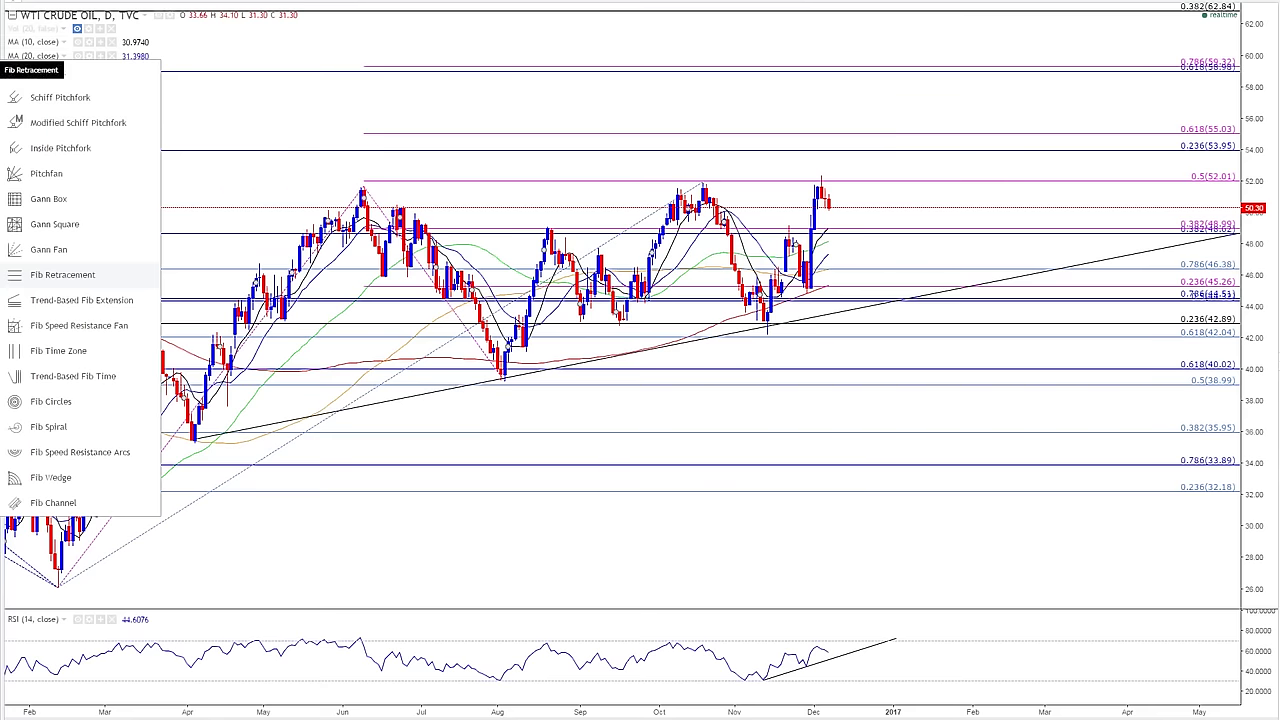
- Draw a descending parallel channel off WTI Crude Oil's December high
click(62, 274)
click(3, 103)
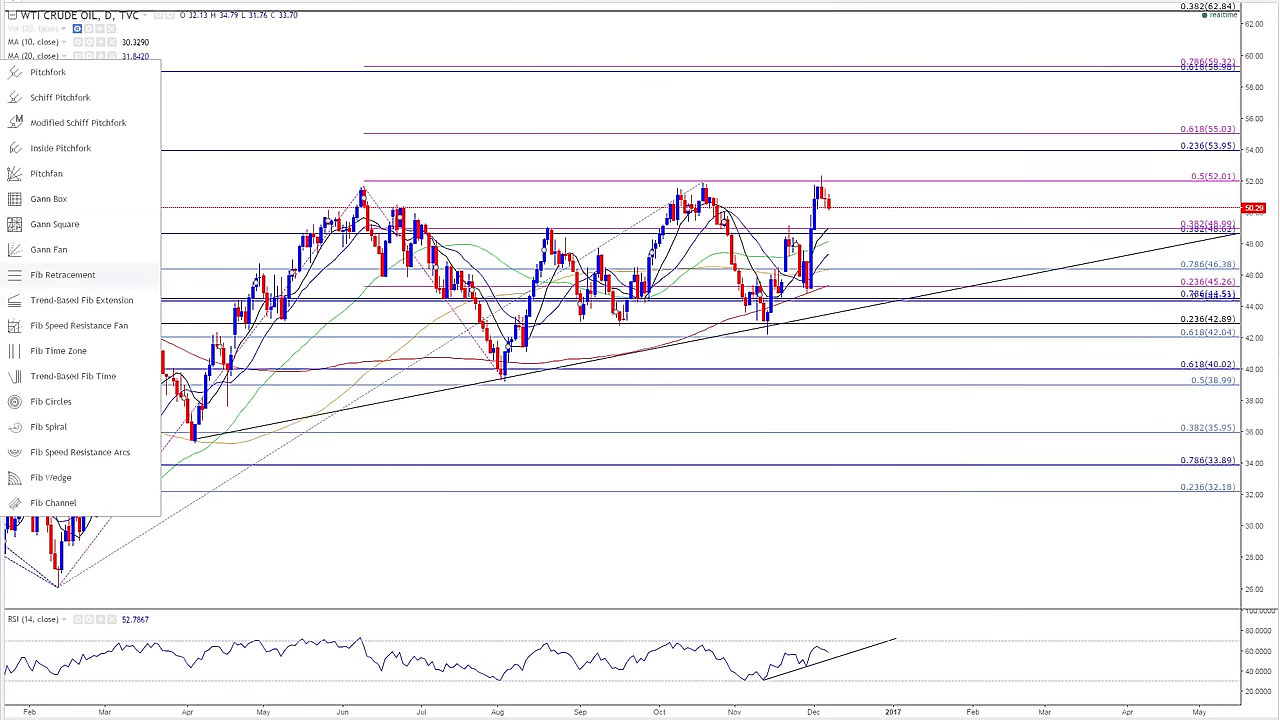
click(3, 70)
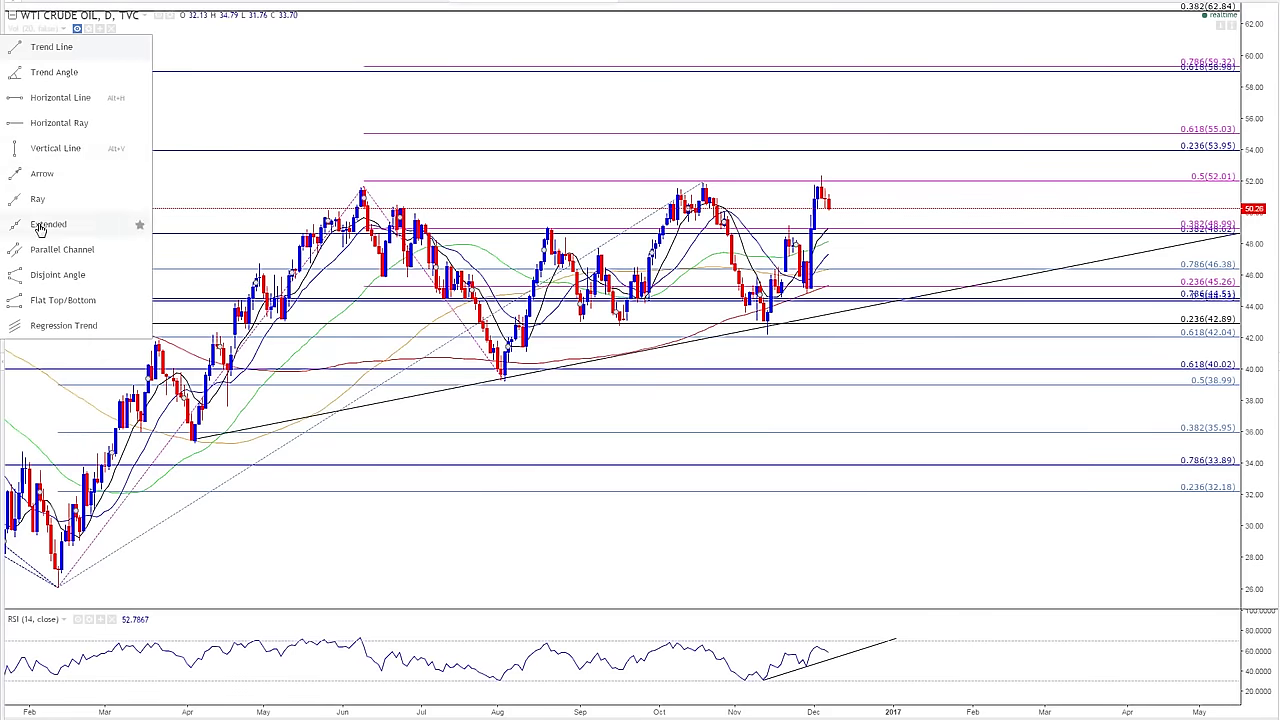
click(52, 250)
scroll(836, 183, up, 5)
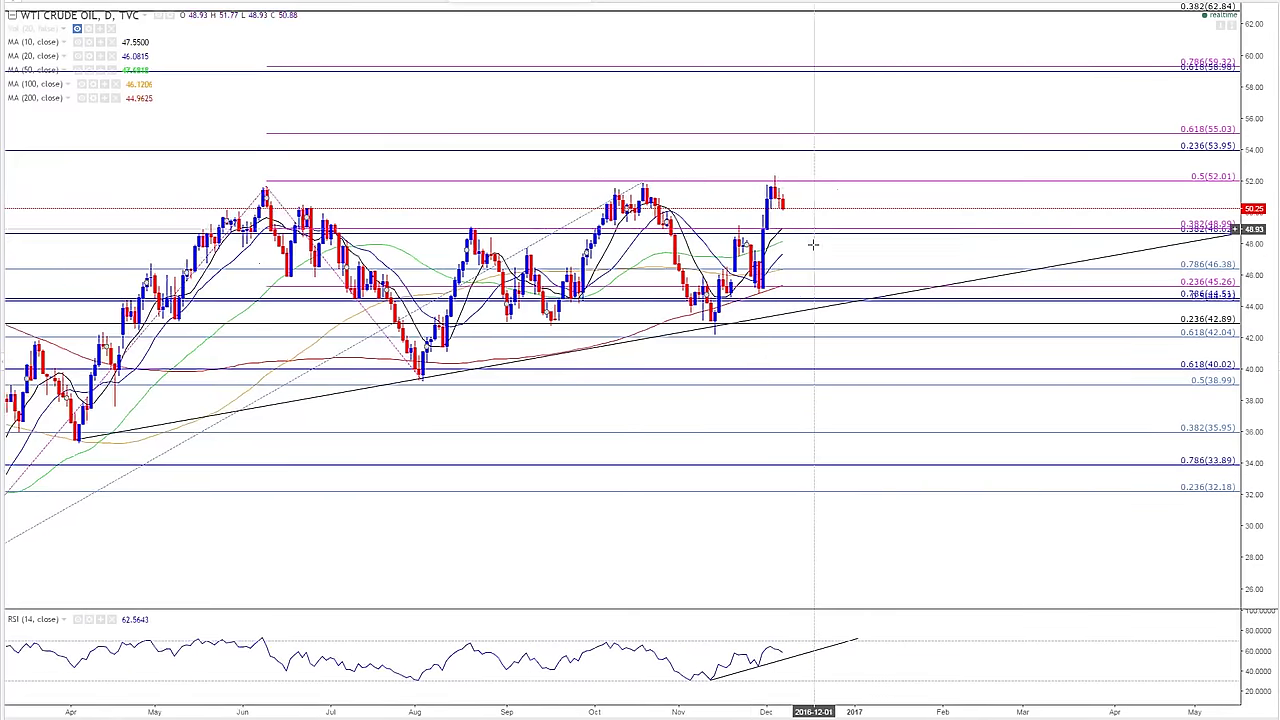
click(665, 176)
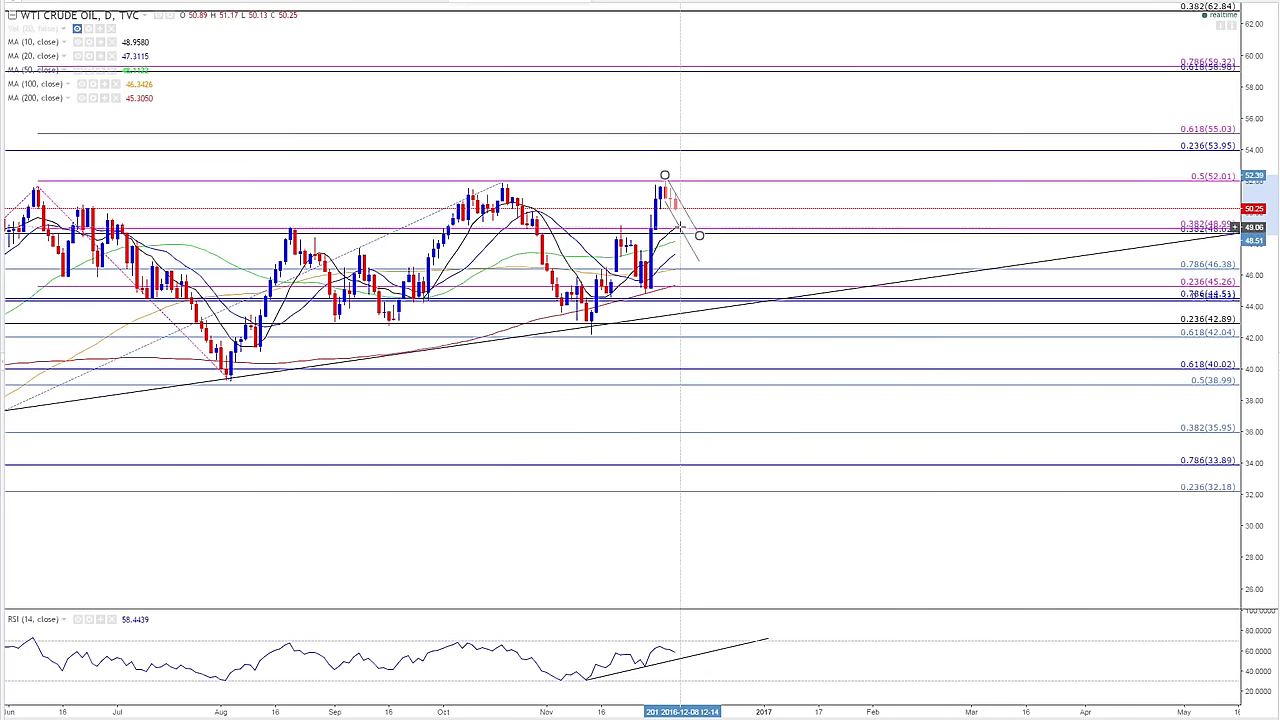
click(682, 231)
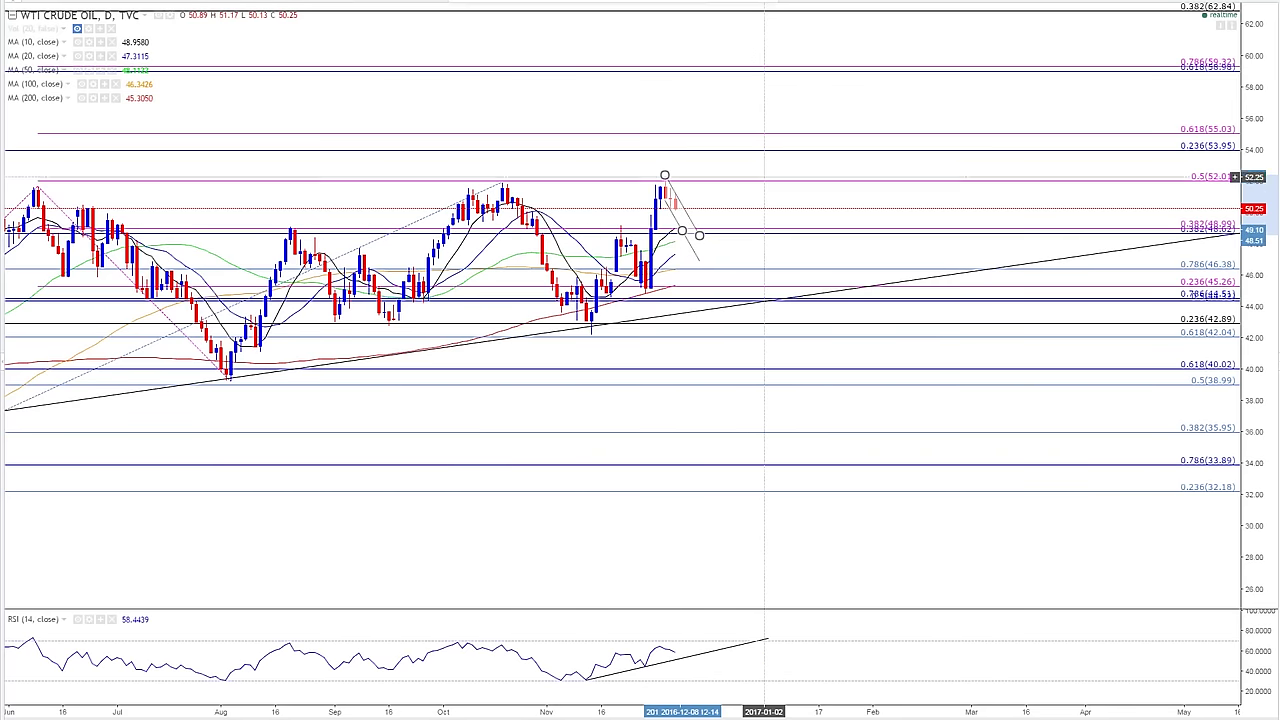
- Pan the chart to reveal earlier months and stretch the price scale taller
right_click(763, 171)
click(797, 243)
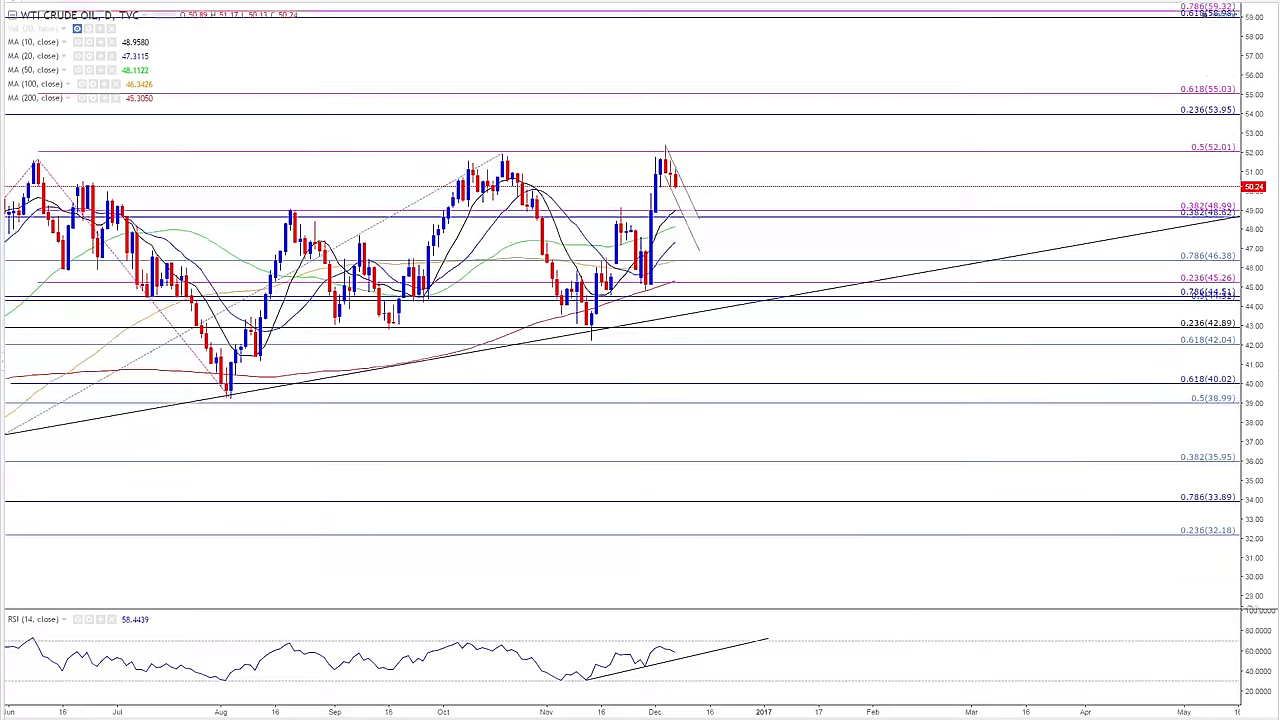
drag(733, 180, 895, 188)
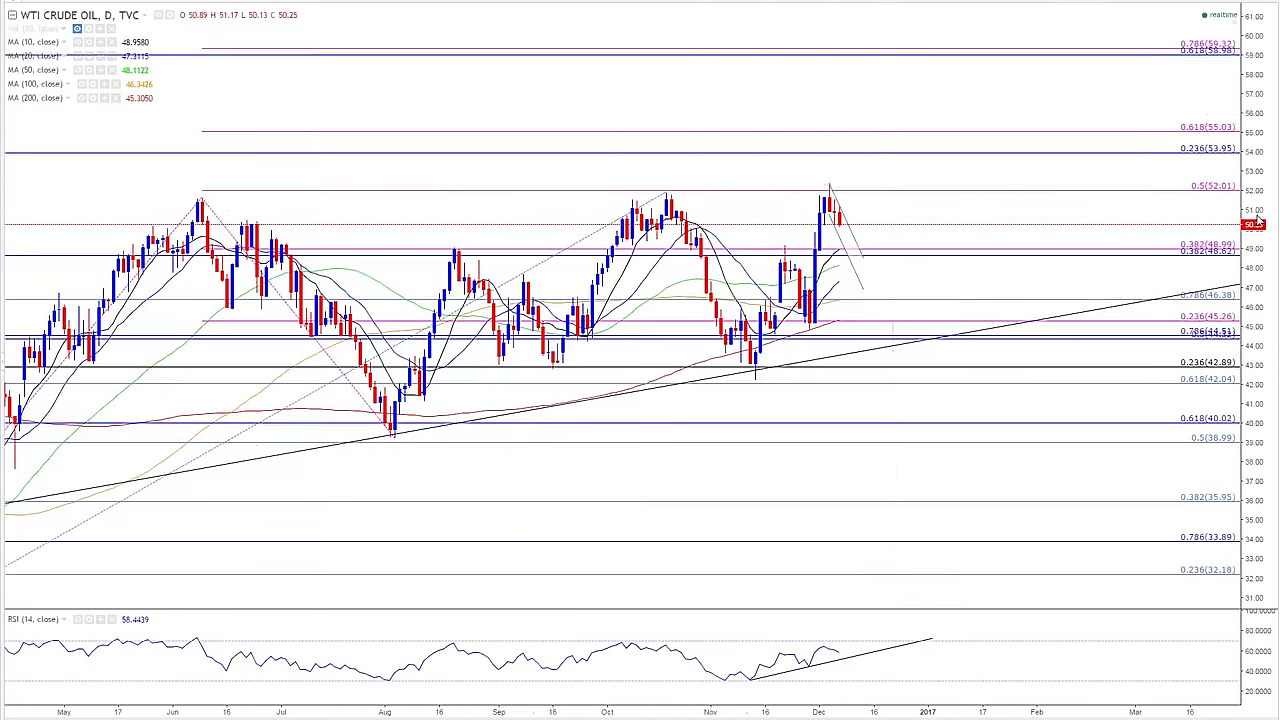
drag(1262, 170, 1277, 78)
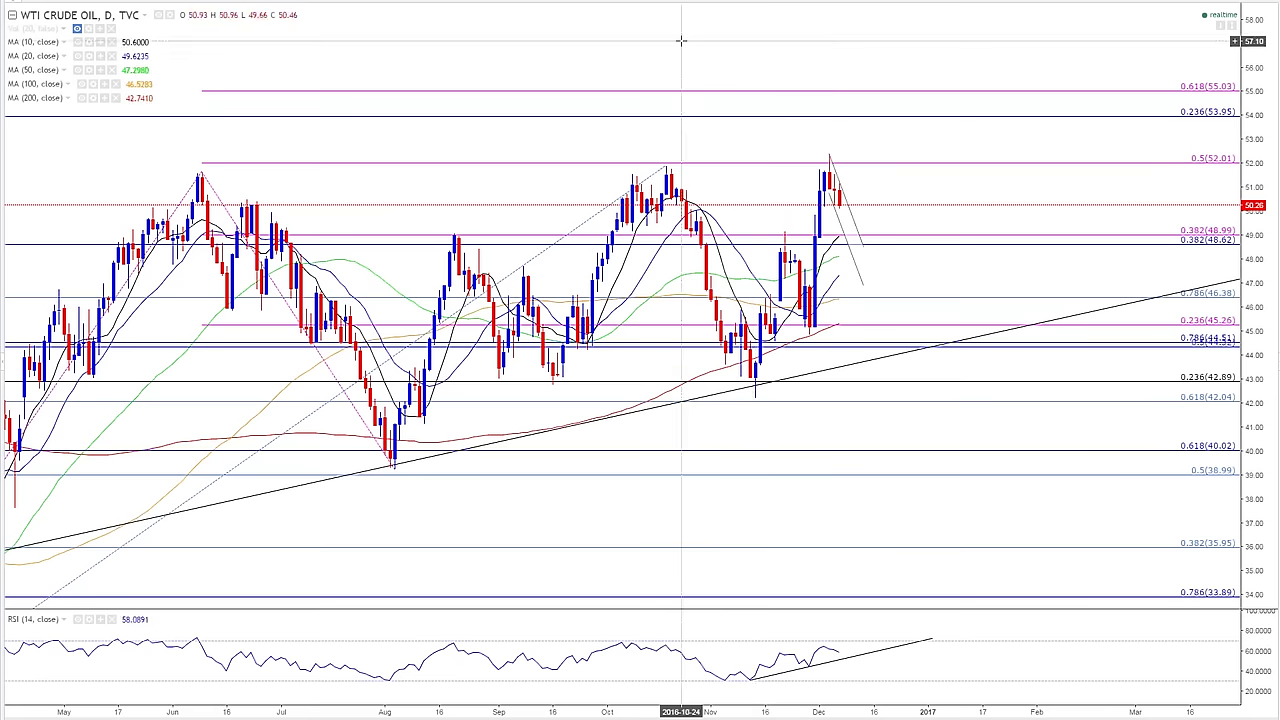
- Load the COPPER chart and rescale its price axis to frame the Fibonacci levels and trendlines
text(COPPER)
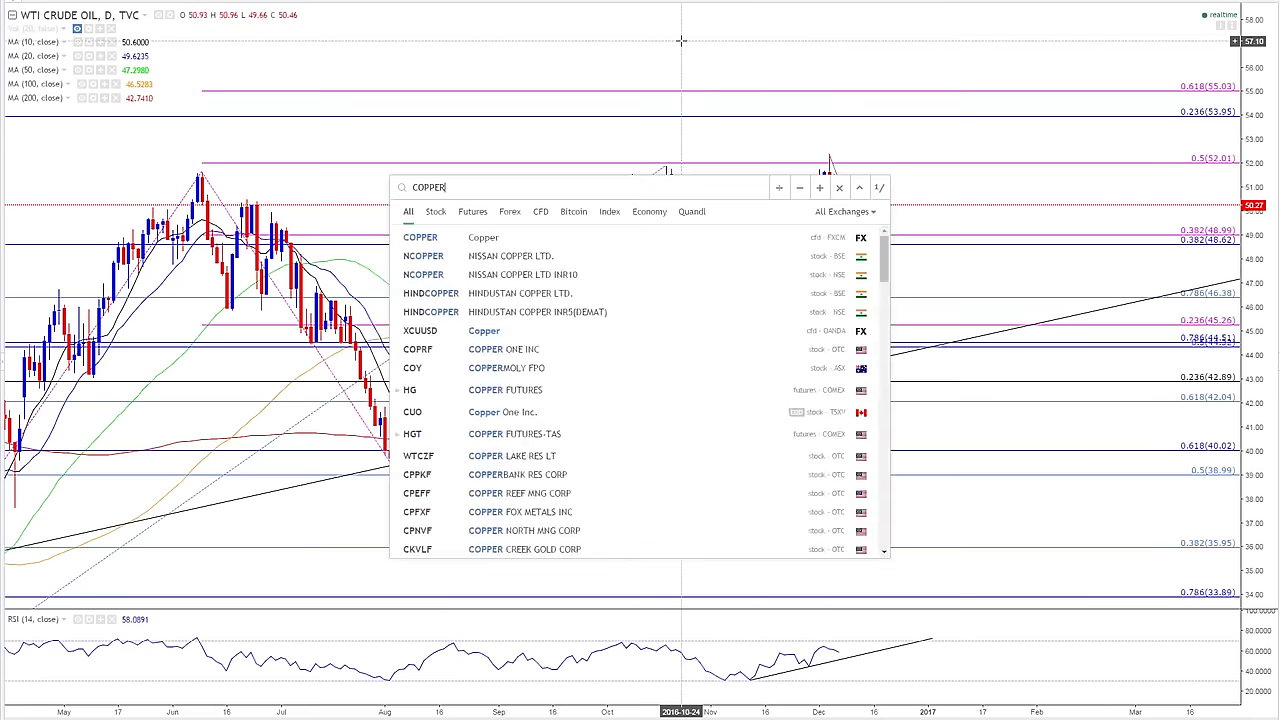
key(Return)
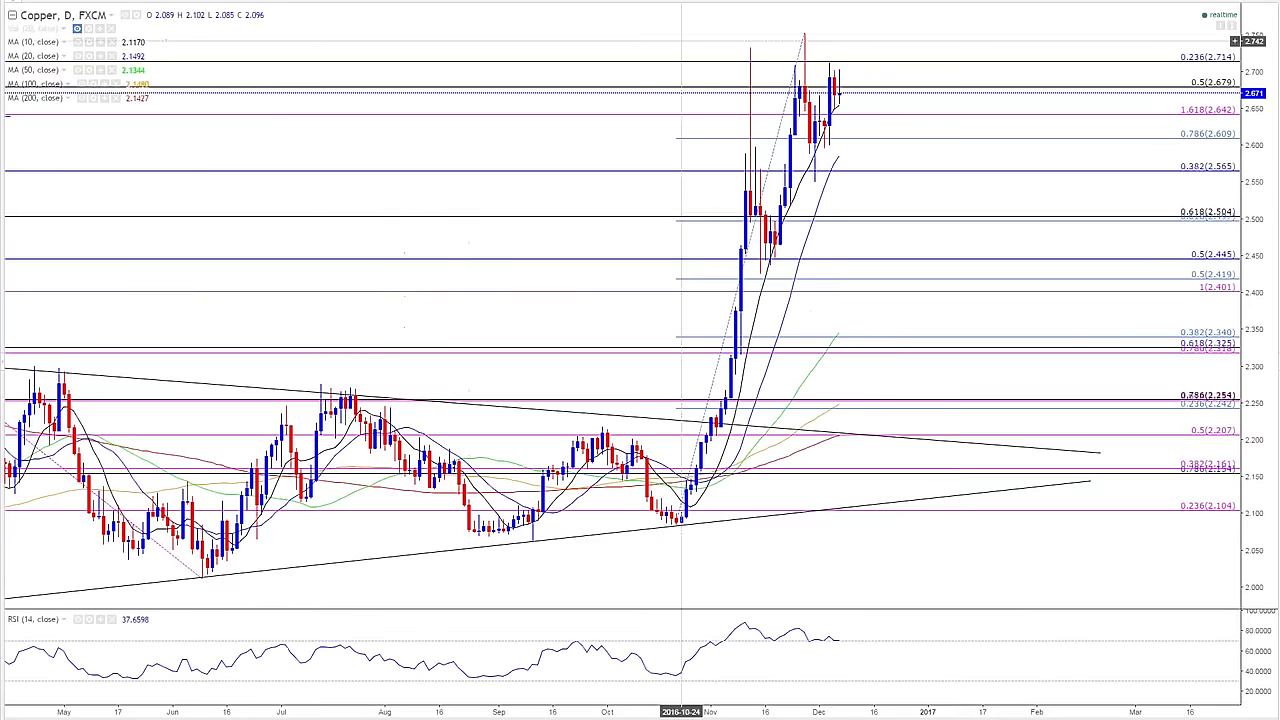
scroll(922, 218, down, 3)
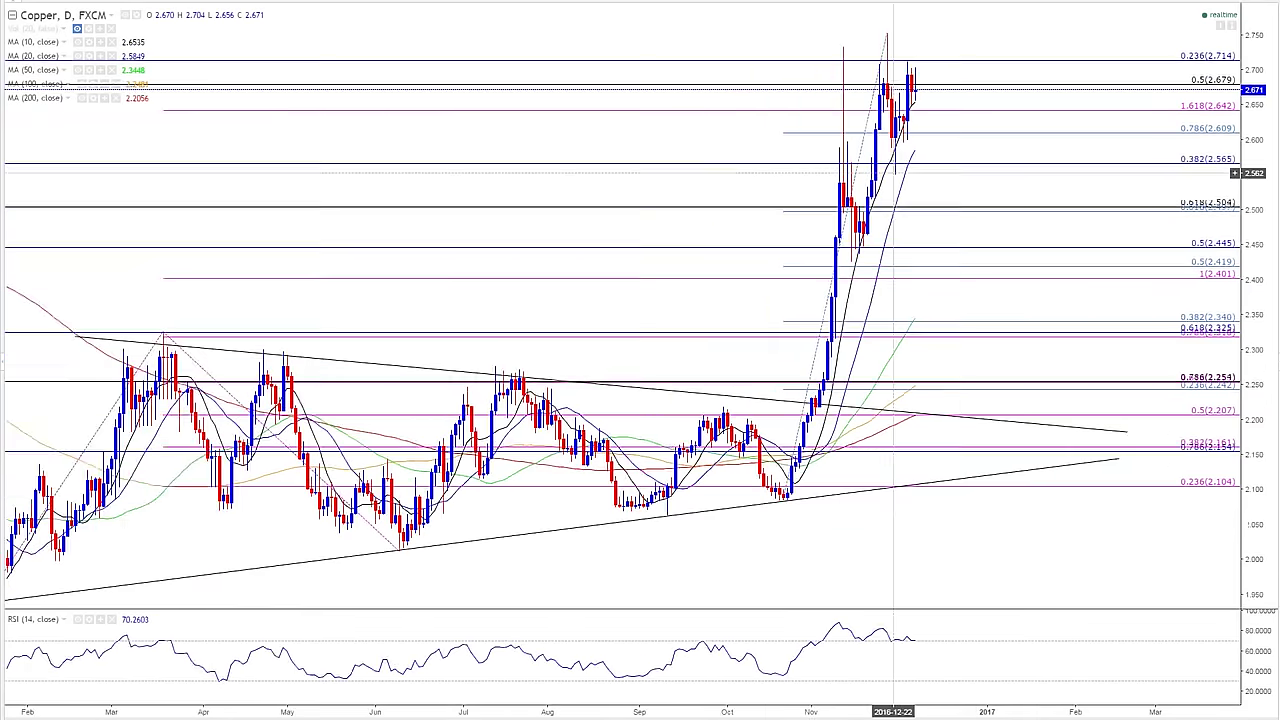
drag(1258, 82, 1258, 120)
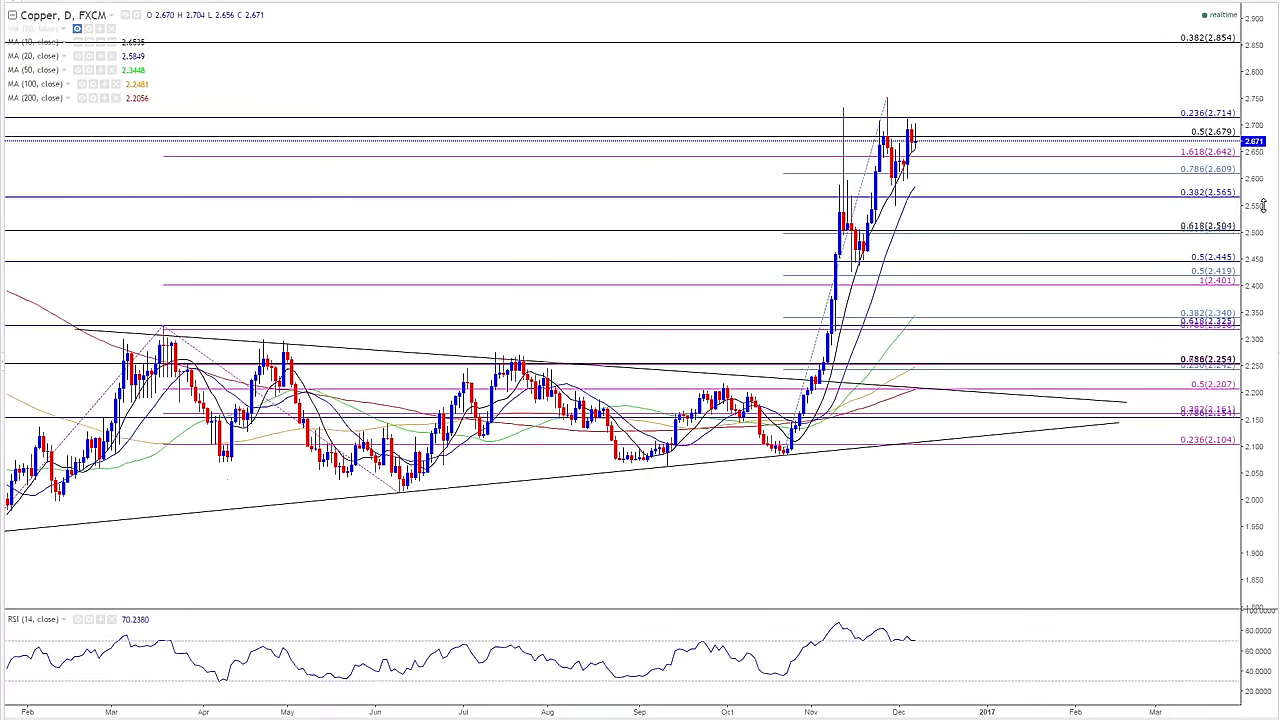
drag(1040, 83, 1040, 193)
scroll(1040, 193, down, 3)
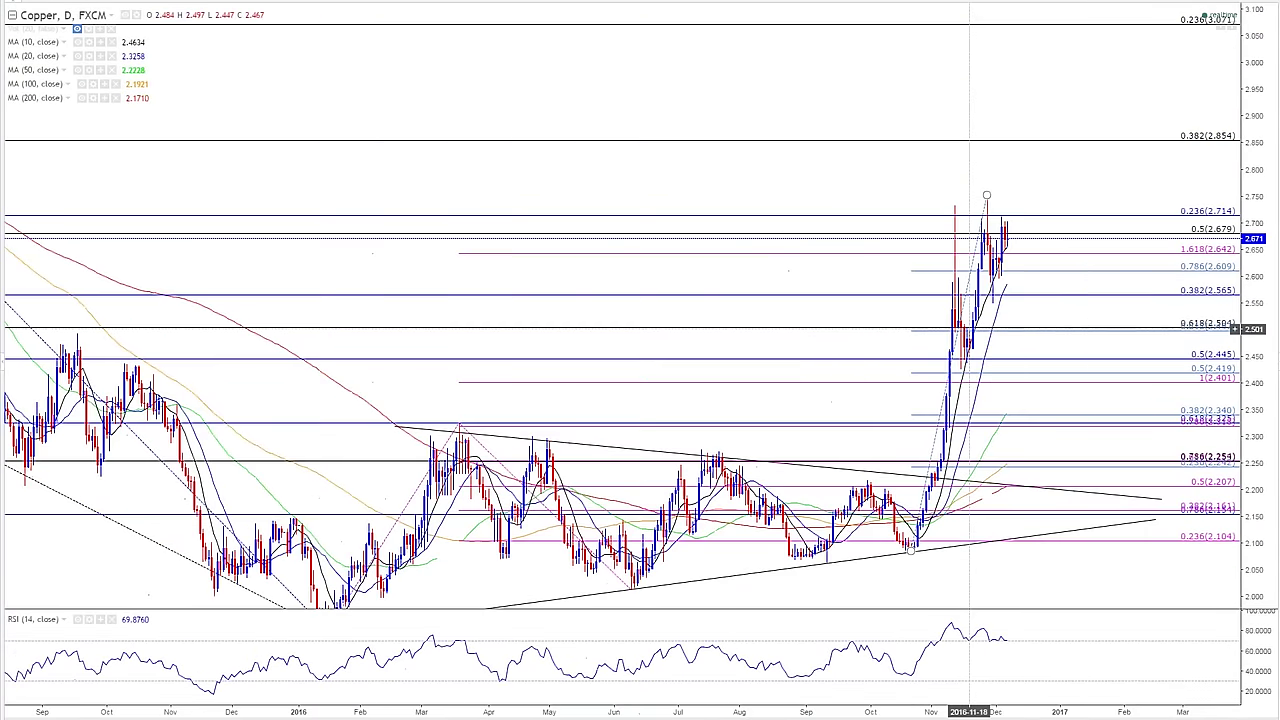
drag(519, 268, 515, 246)
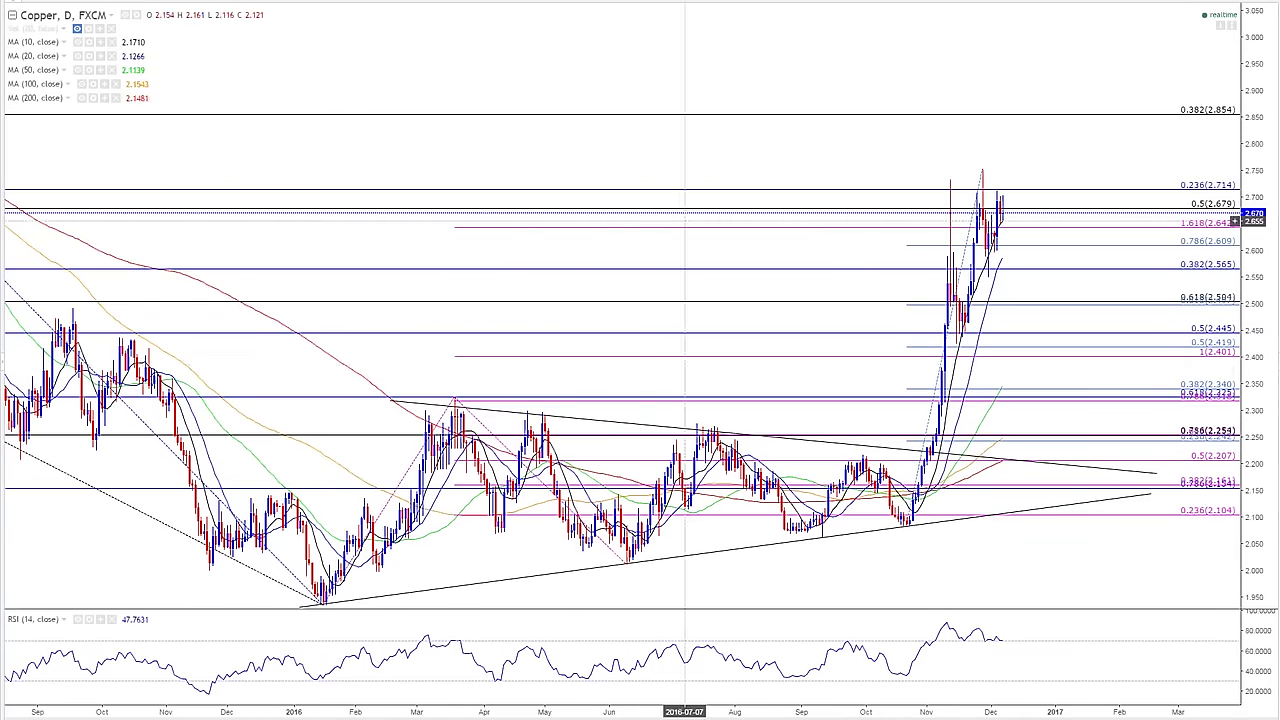
scroll(685, 250, up, 2)
scroll(810, 248, up, 2)
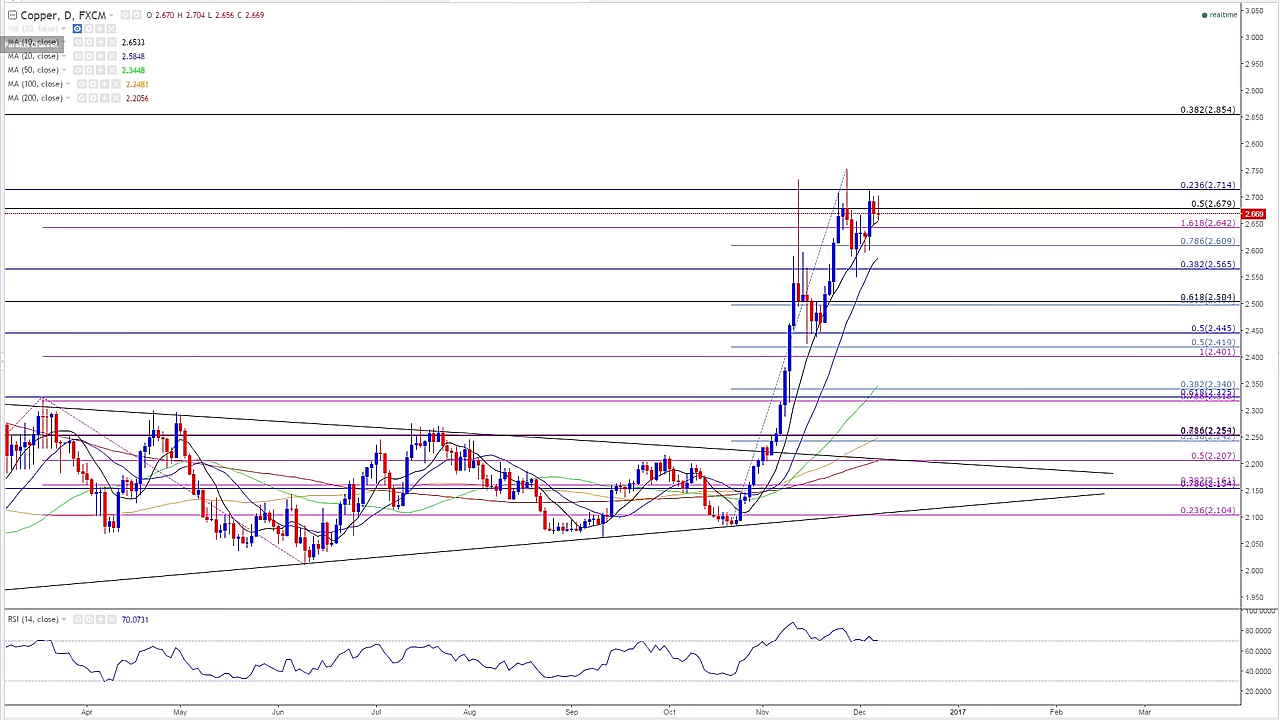
- Draw a rising trend line from Copper's November low toward the 0.382 level at 2.854
click(4, 47)
click(57, 48)
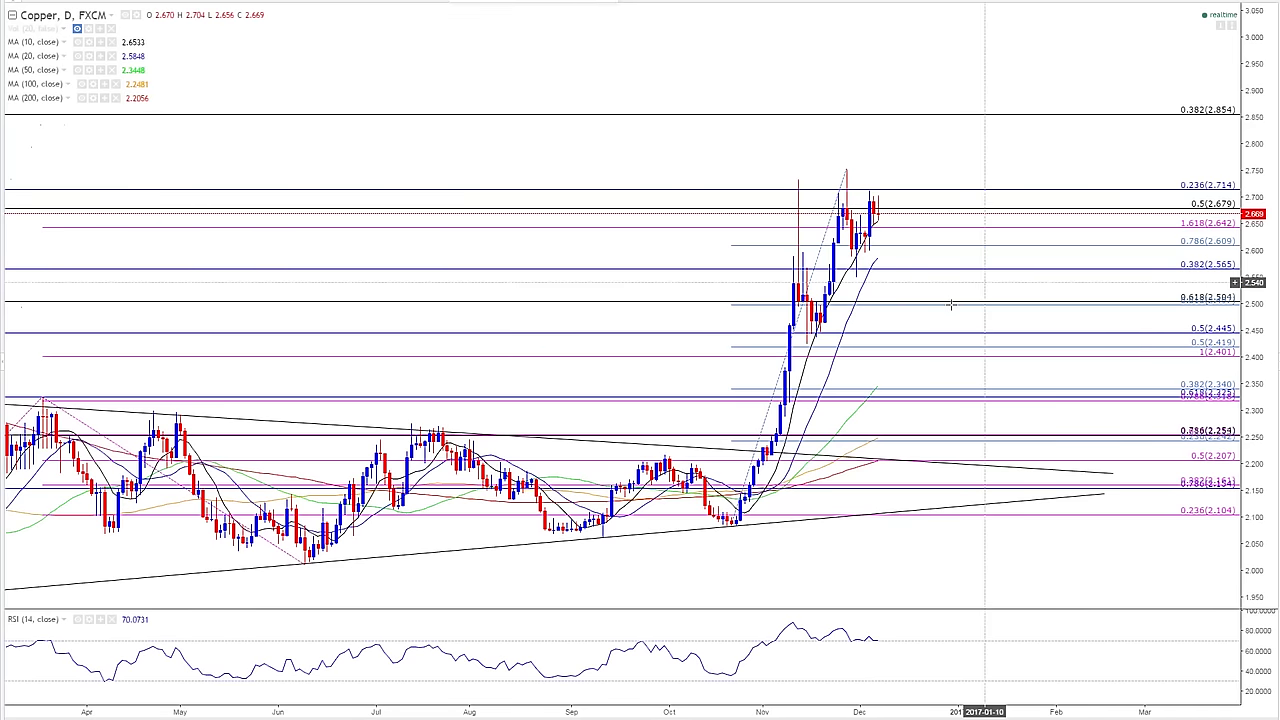
click(815, 338)
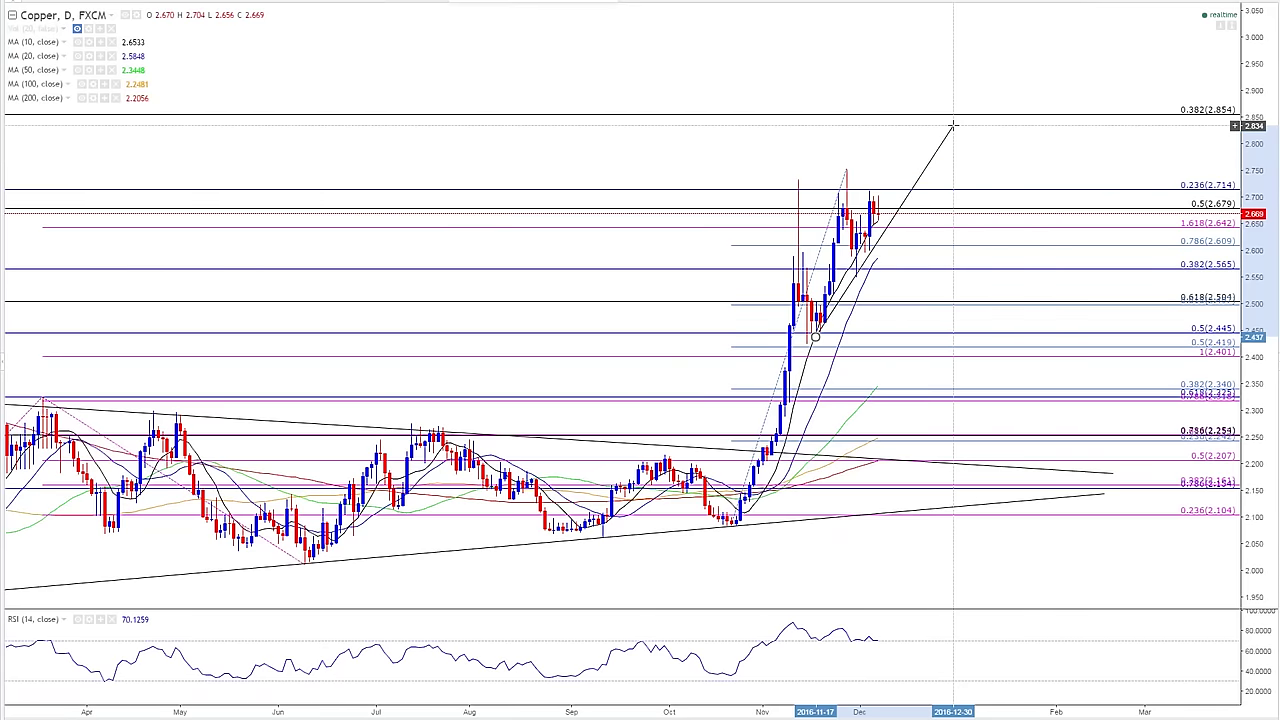
click(952, 126)
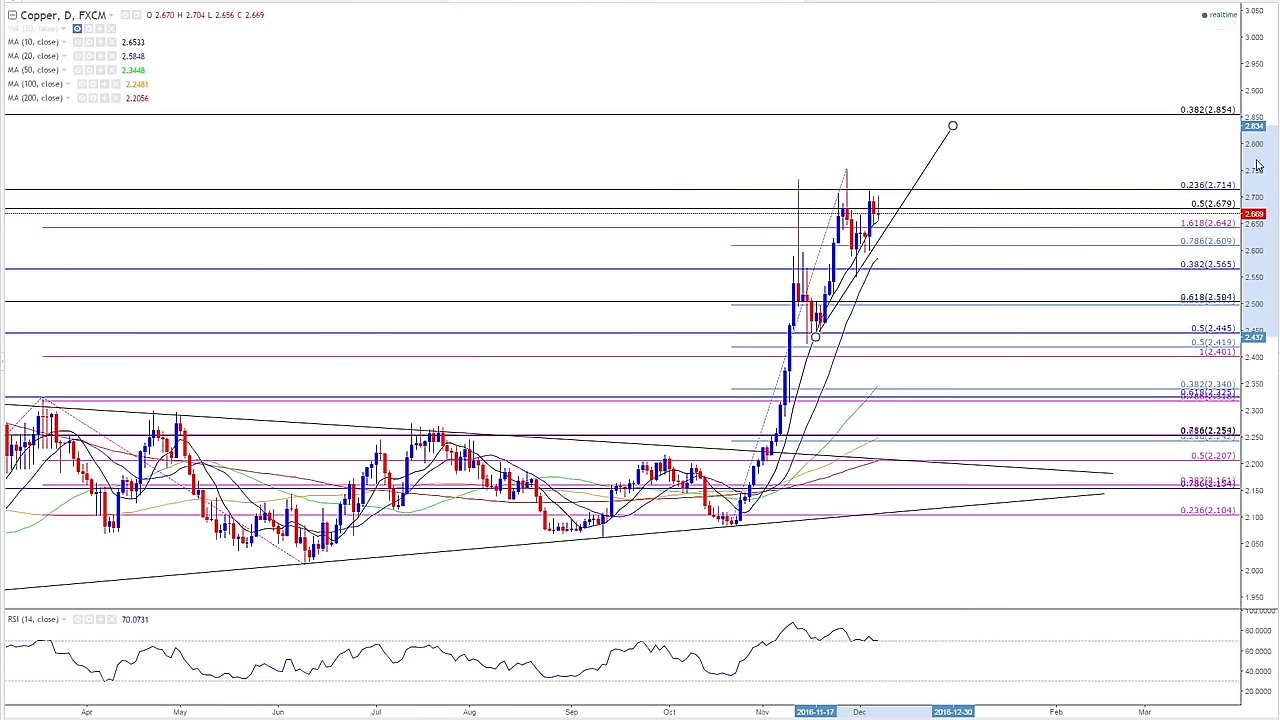
mouse_move(1037, 143)
mouse_down()
mouse_move(1032, 155)
mouse_move(1036, 130)
mouse_move(1038, 152)
mouse_up()
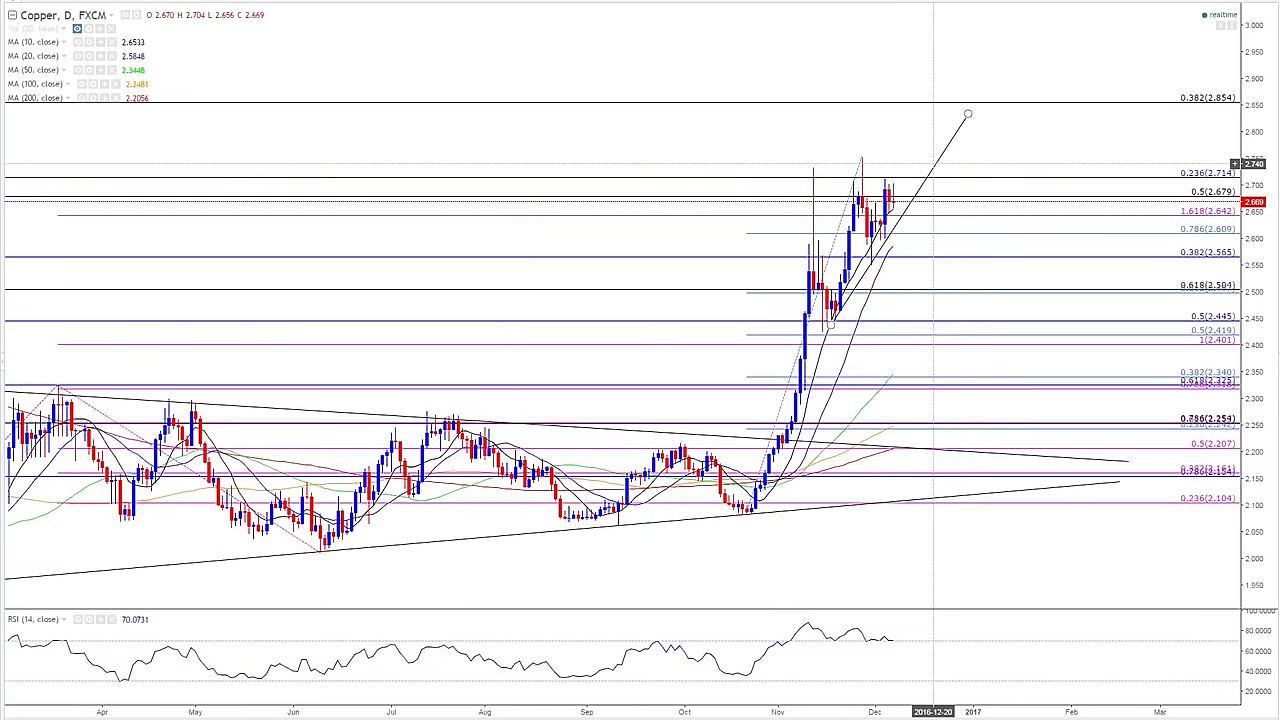
- Load the XAUUSD daily chart and zoom out to show late 2015 through early 2017
text(XAUDUSD)
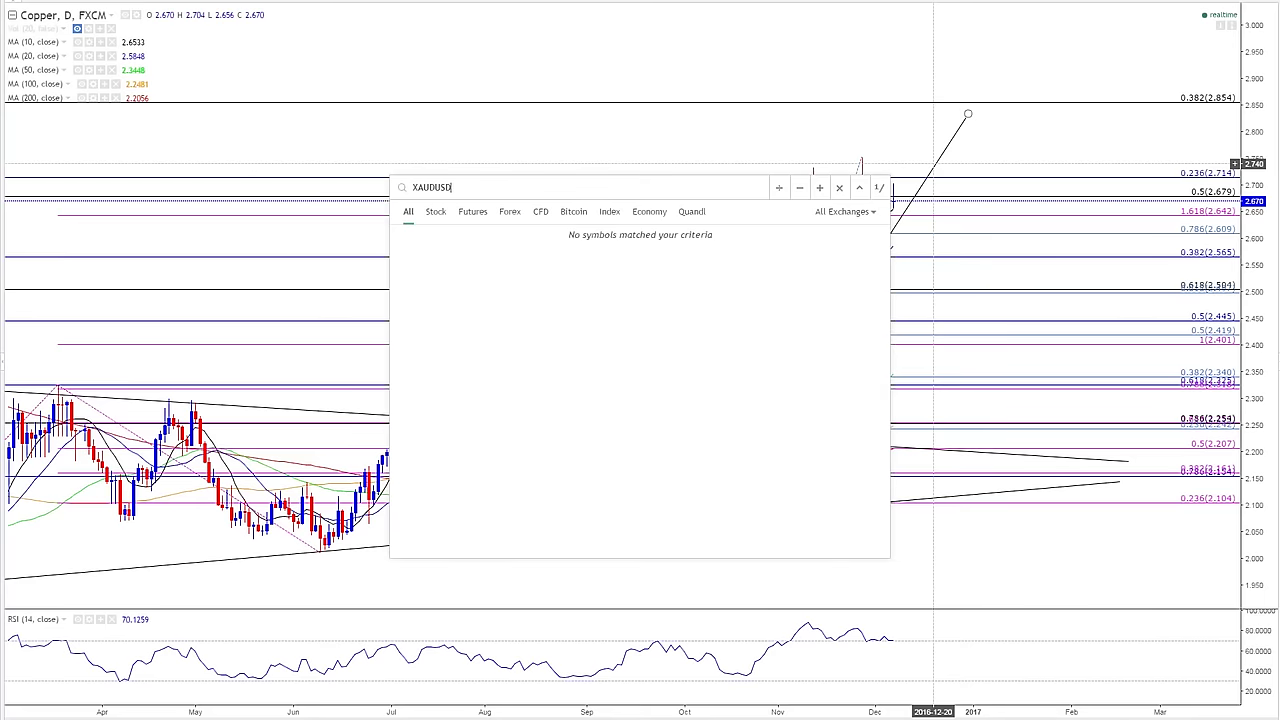
key(BackSpace)
key(BackSpace)
key(BackSpace)
key(BackSpace)
text(USD)
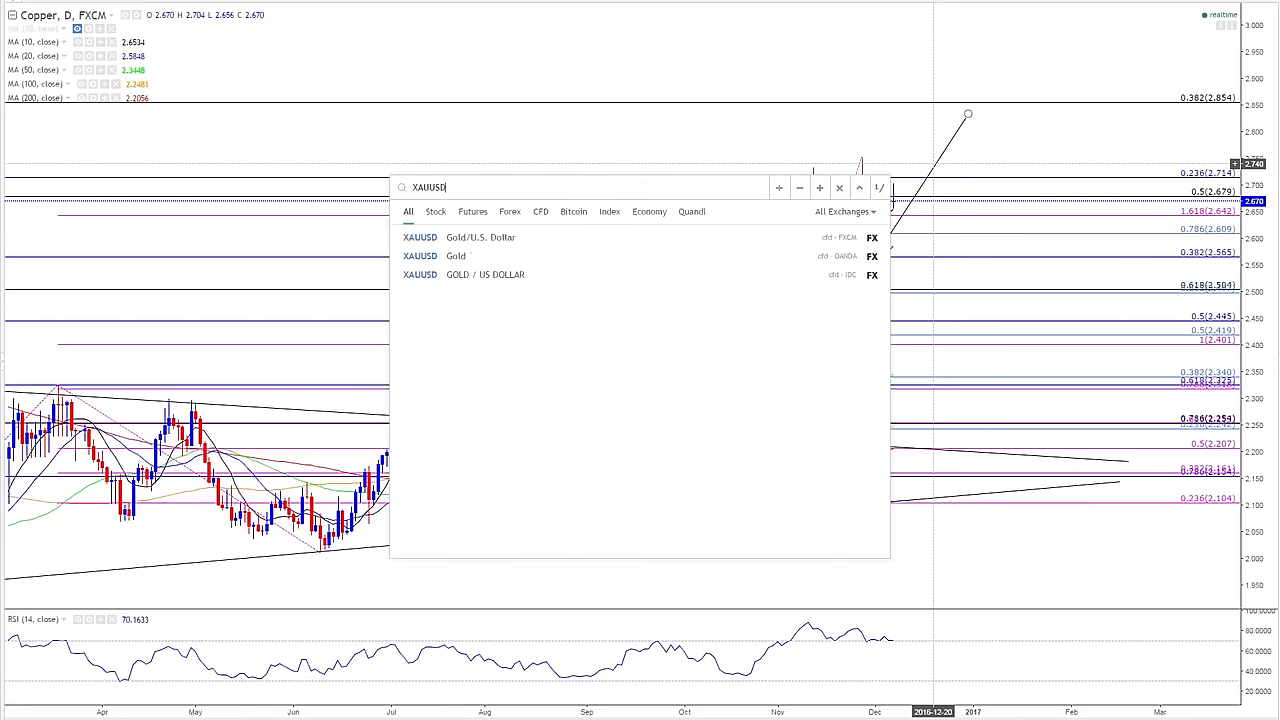
key(Return)
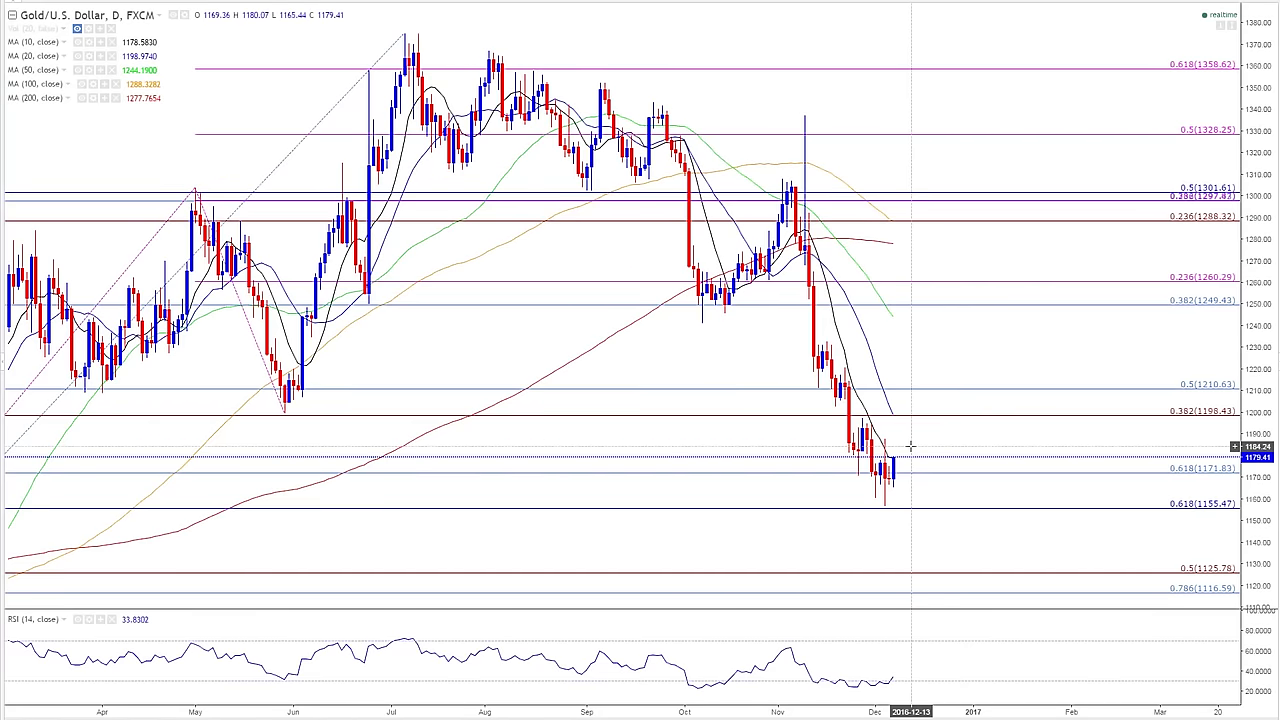
scroll(911, 447, down, 4)
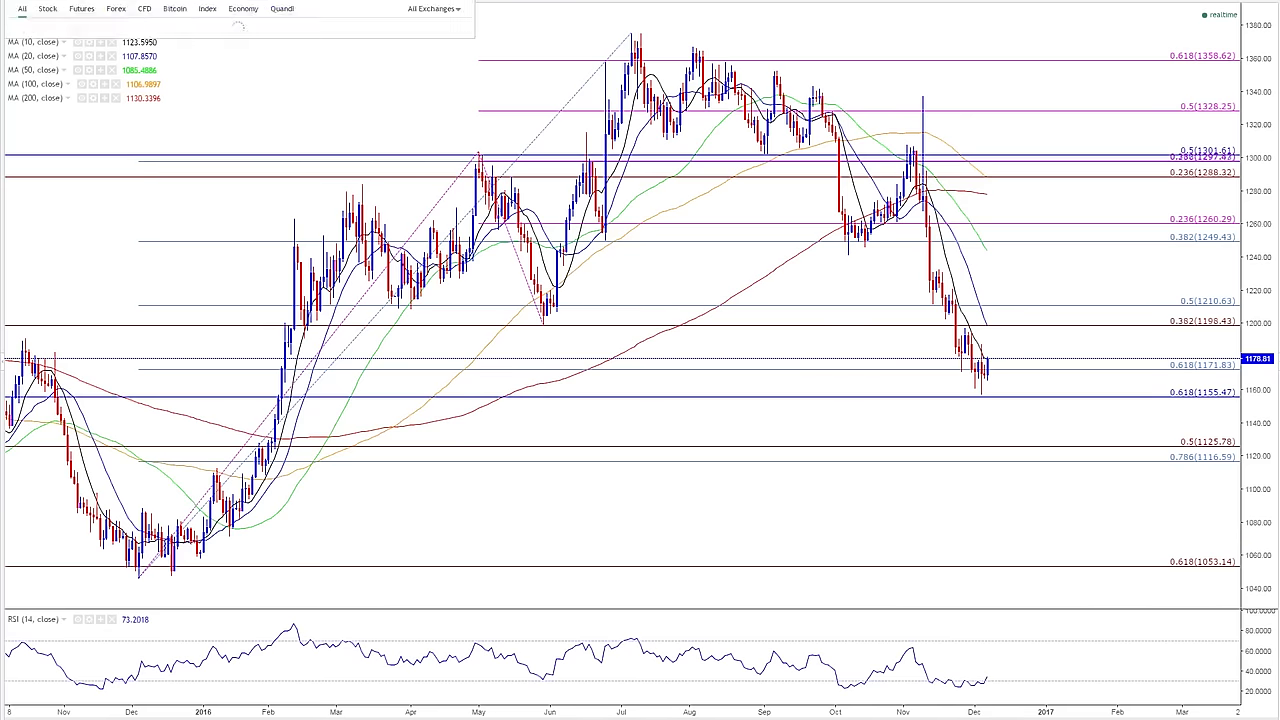
- Load the USD/CAD chart on the 1-hour interval and compress the price scale
key(Return)
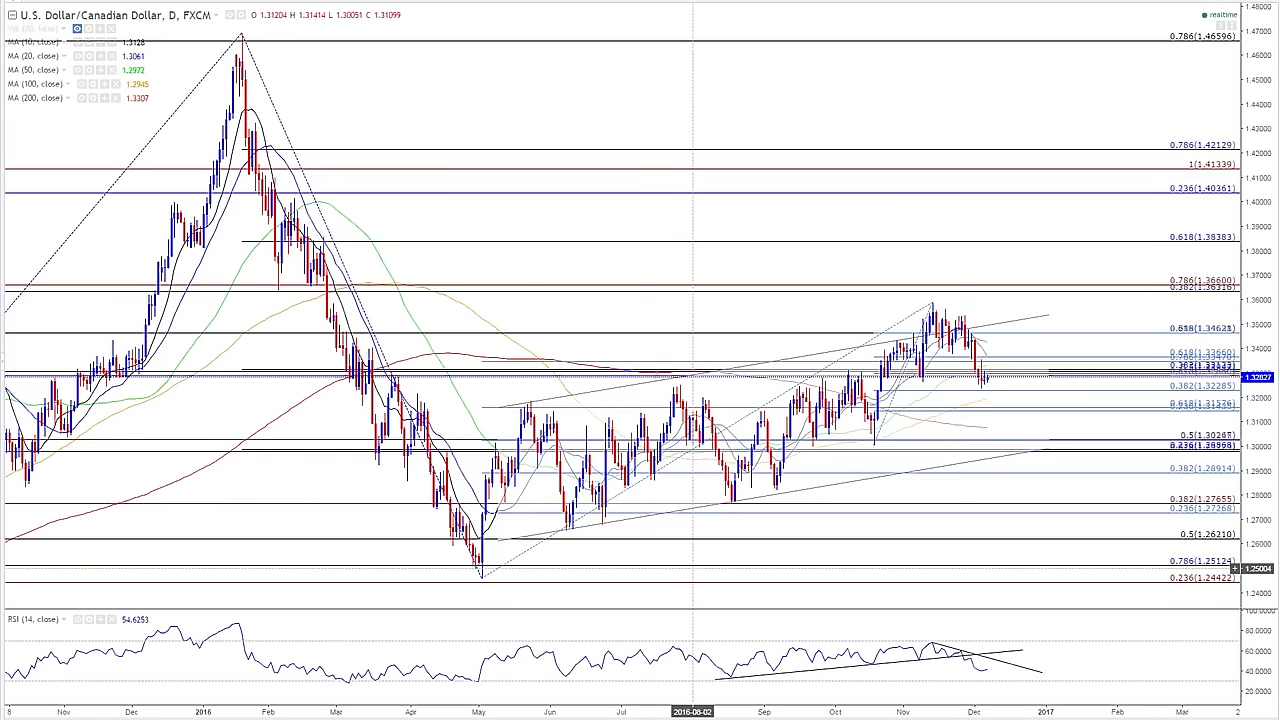
text(1H)
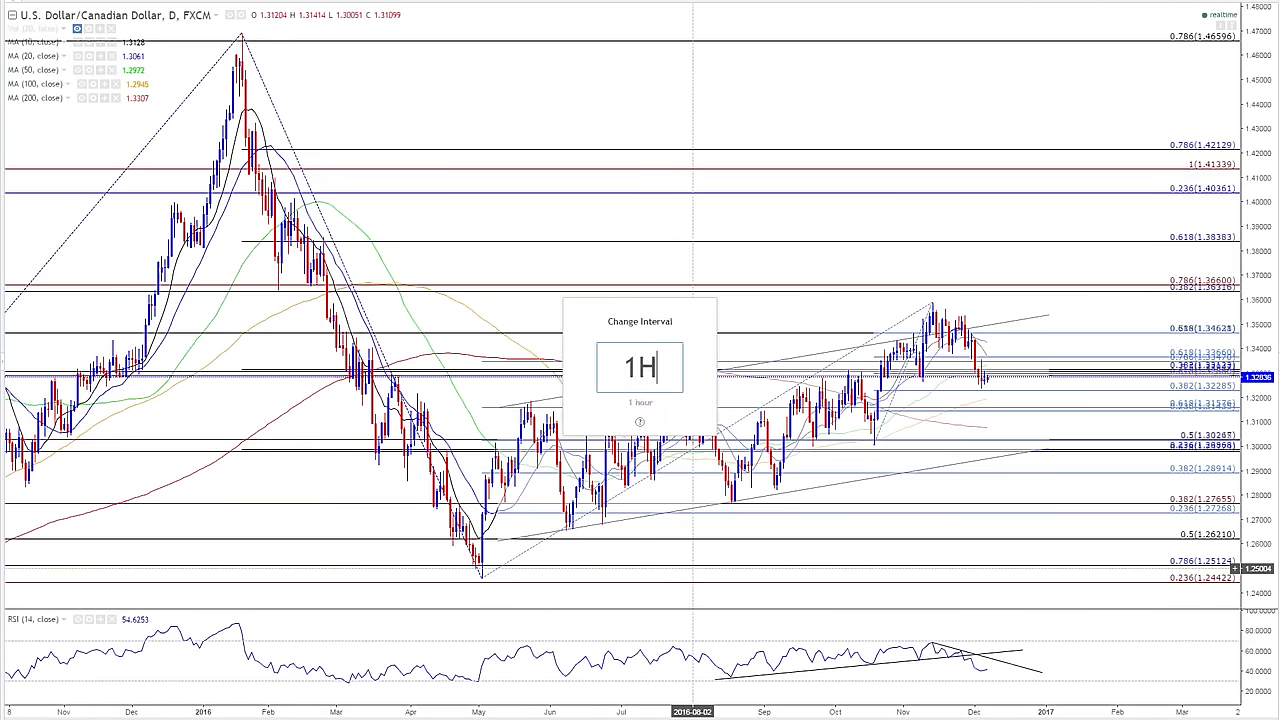
key(Return)
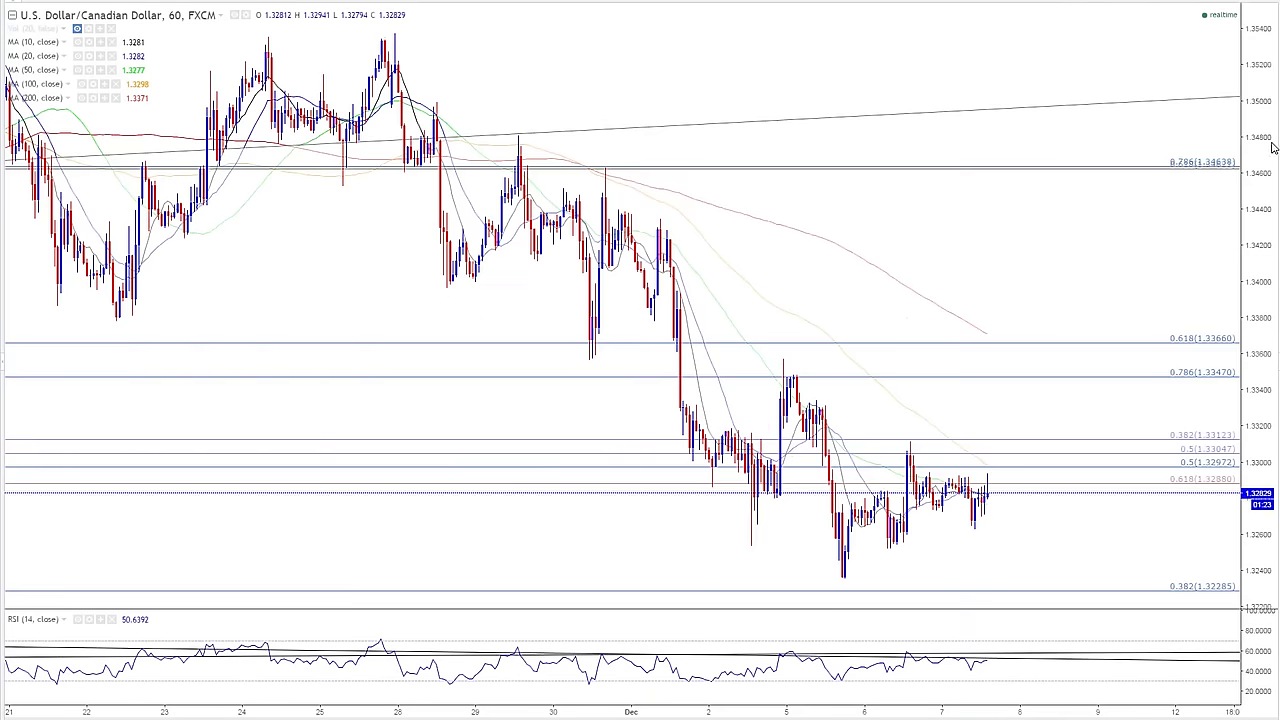
drag(1273, 147, 1270, 175)
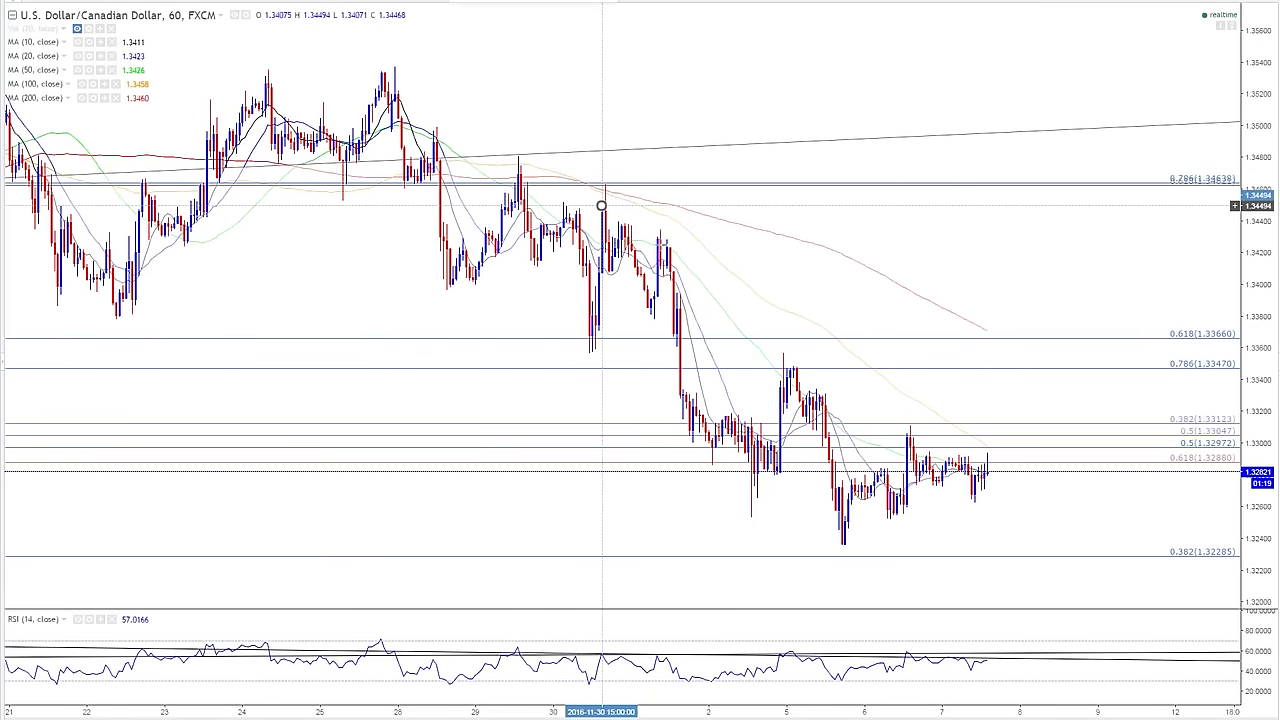
- Draw a falling trend line from the late-November high and a rising one from the December 5 low
mouse_move(601, 206)
mouse_down()
mouse_move(1170, 550)
mouse_move(1180, 577)
mouse_up()
drag(1192, 560, 1152, 549)
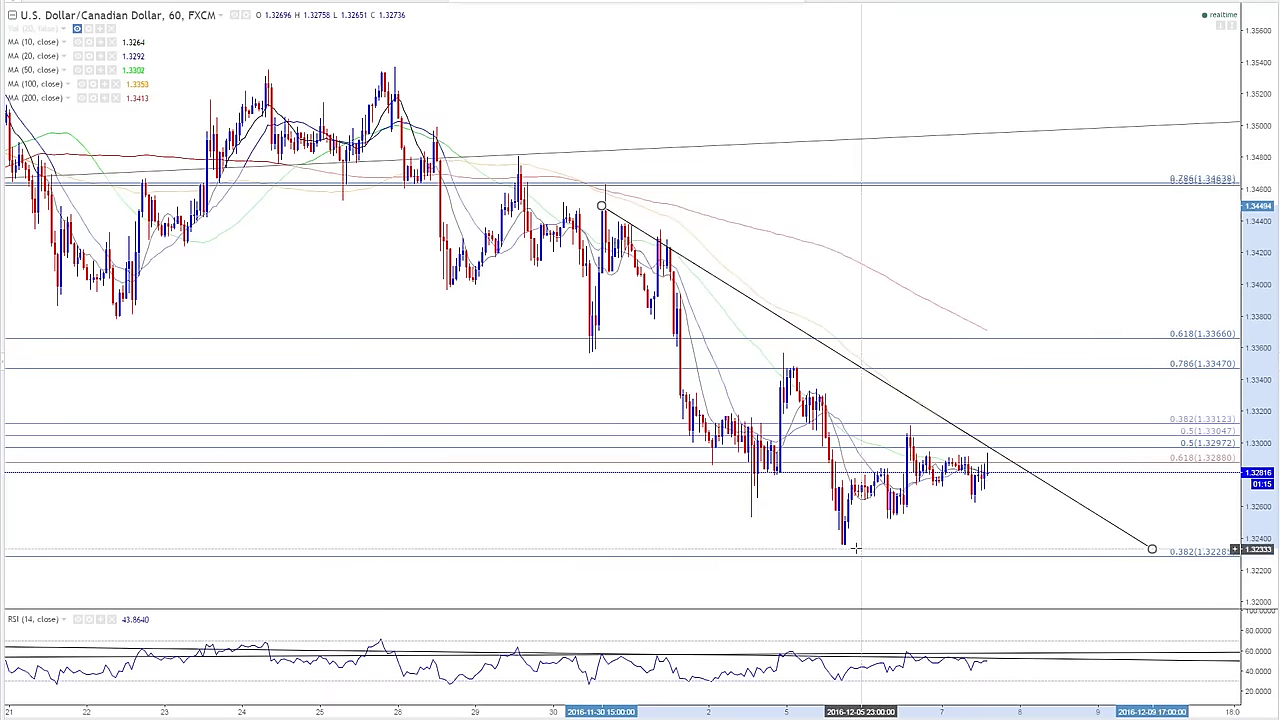
drag(843, 545, 807, 479)
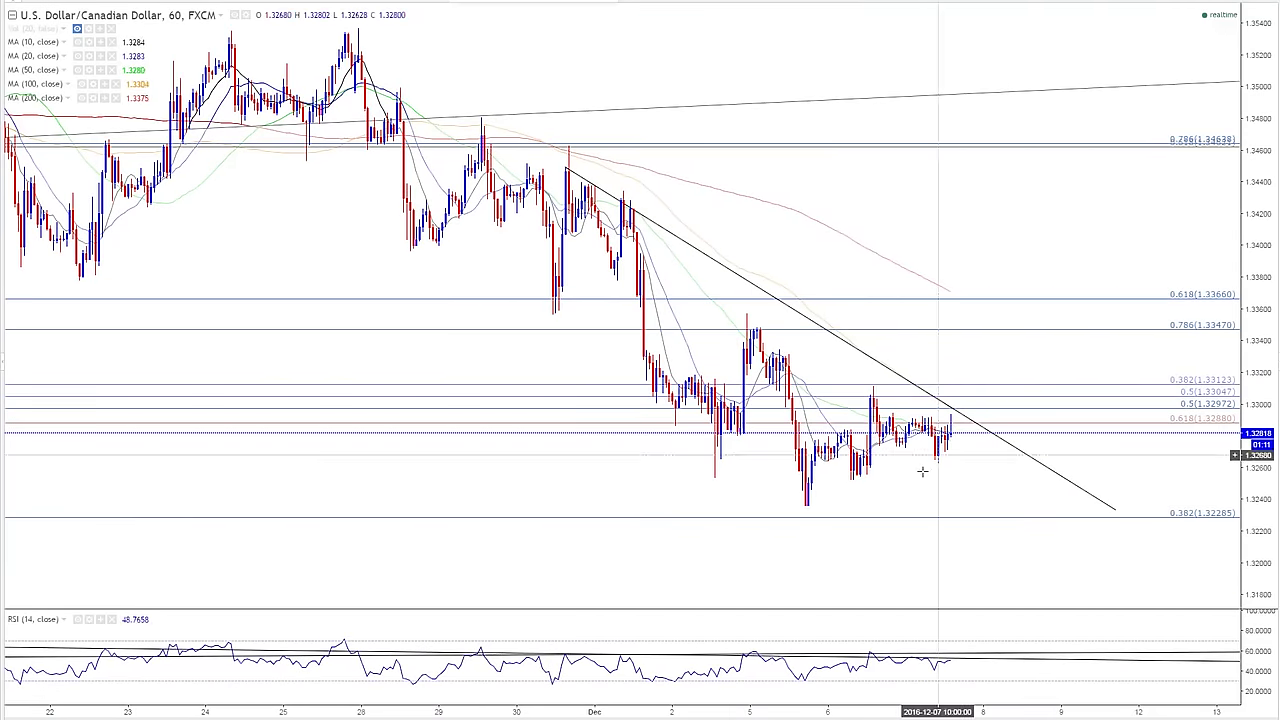
key(alt+t)
click(805, 505)
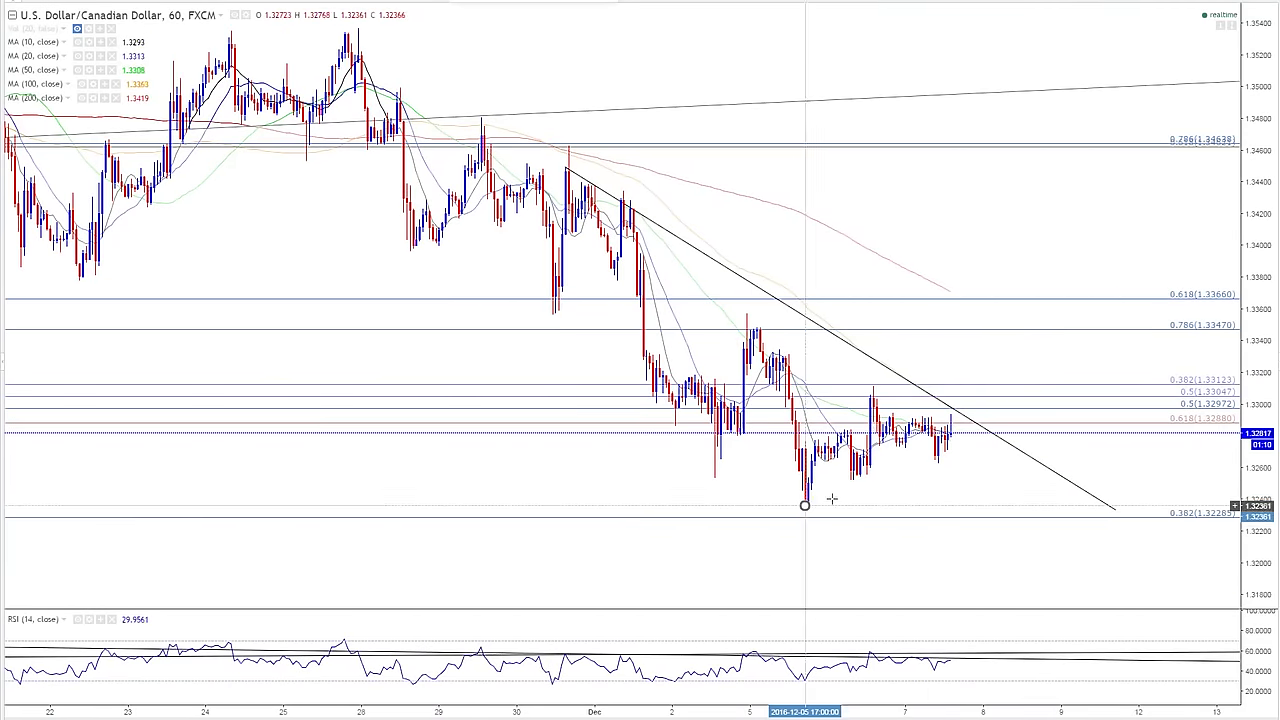
click(1031, 427)
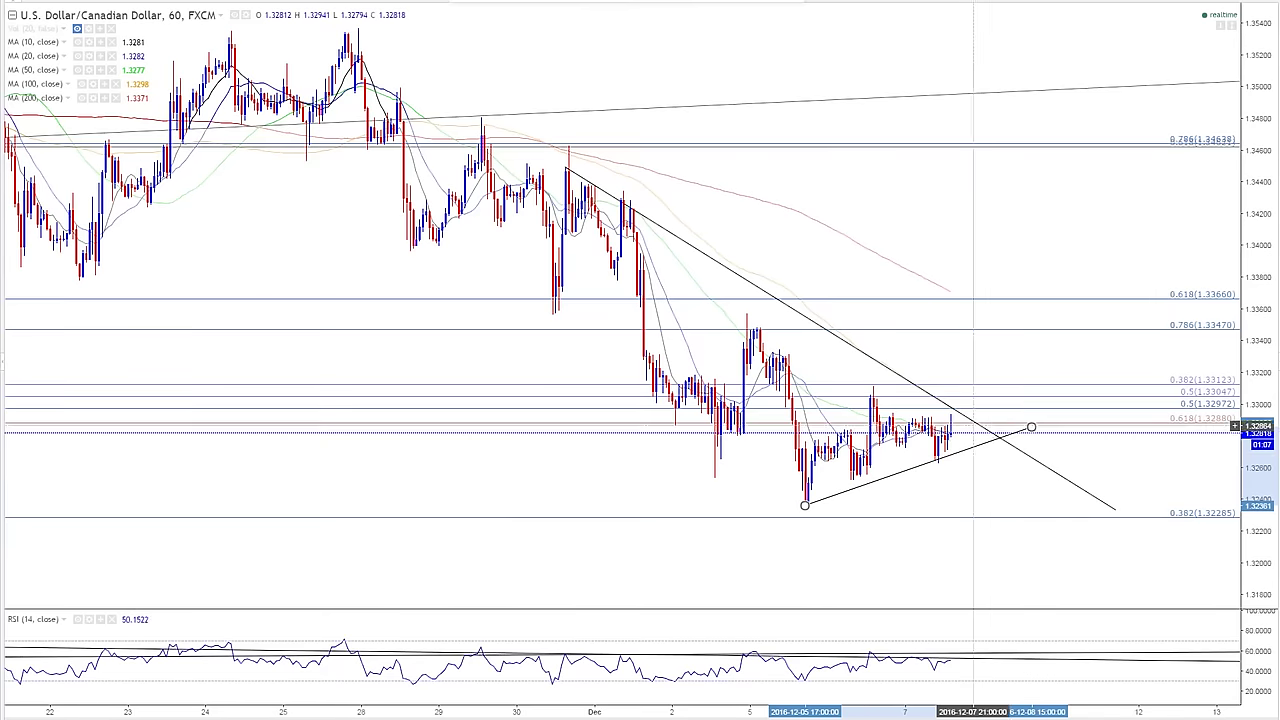
- Delete both the descending and the ascending trend lines from the chart
right_click(828, 268)
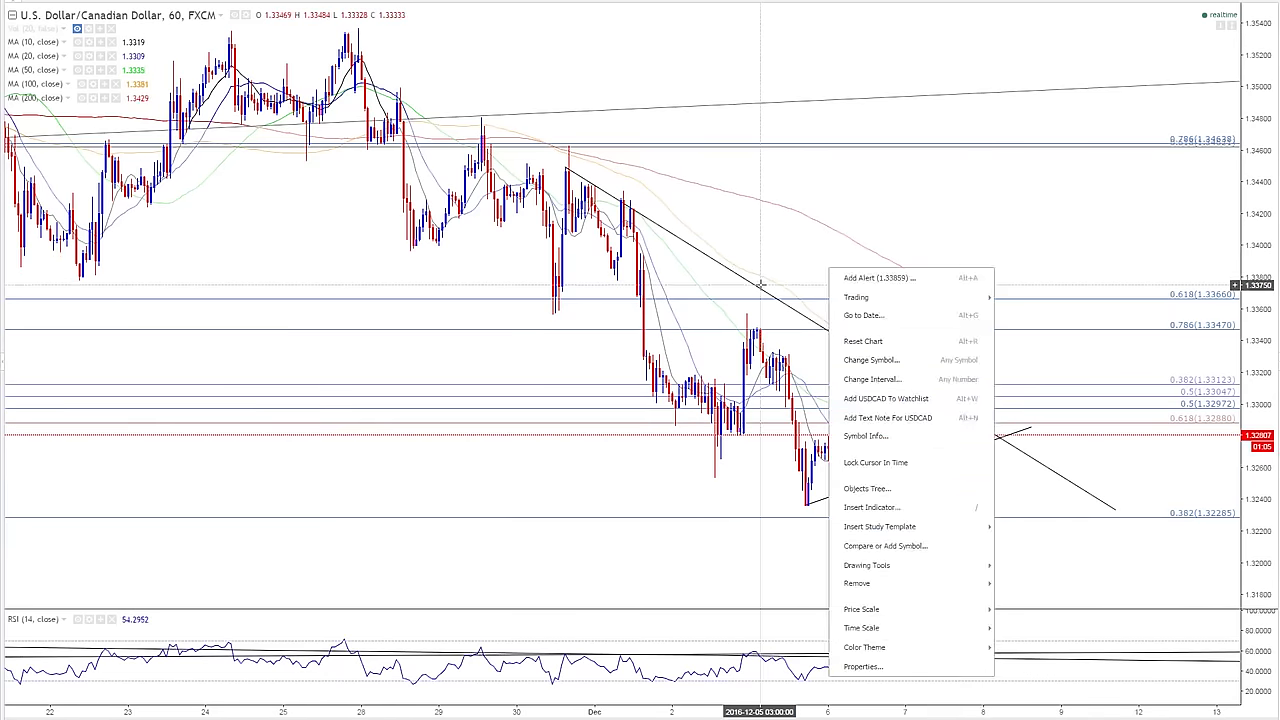
key(Escape)
click(857, 357)
key(Delete)
click(968, 449)
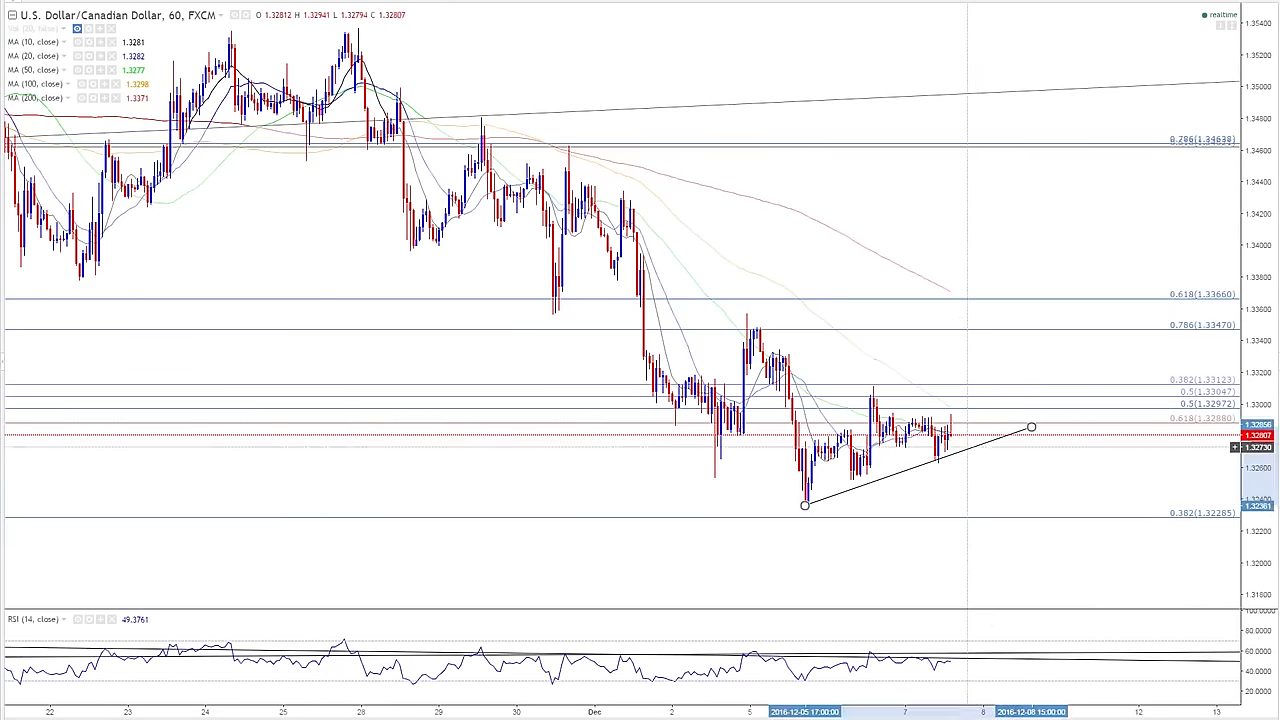
key(Delete)
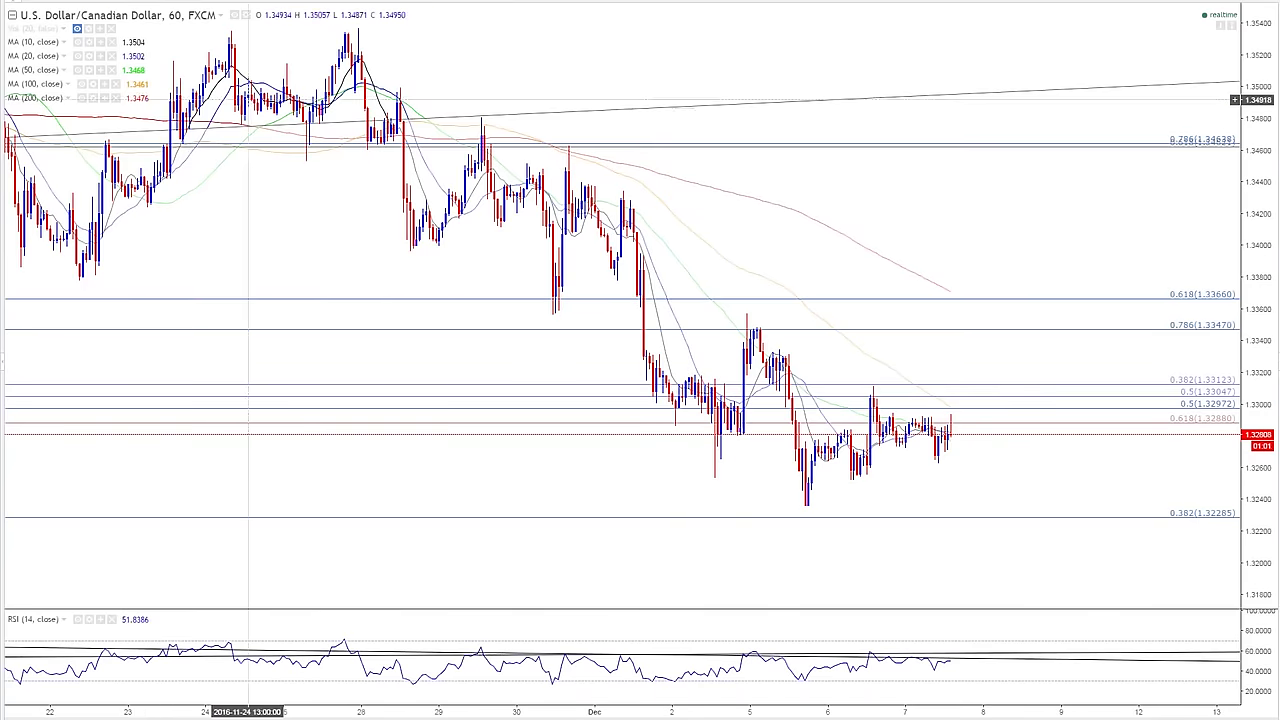
- Switch USD/CAD to 15-minute candles and stretch the price scale to spread the Fibonacci levels
text(15M)
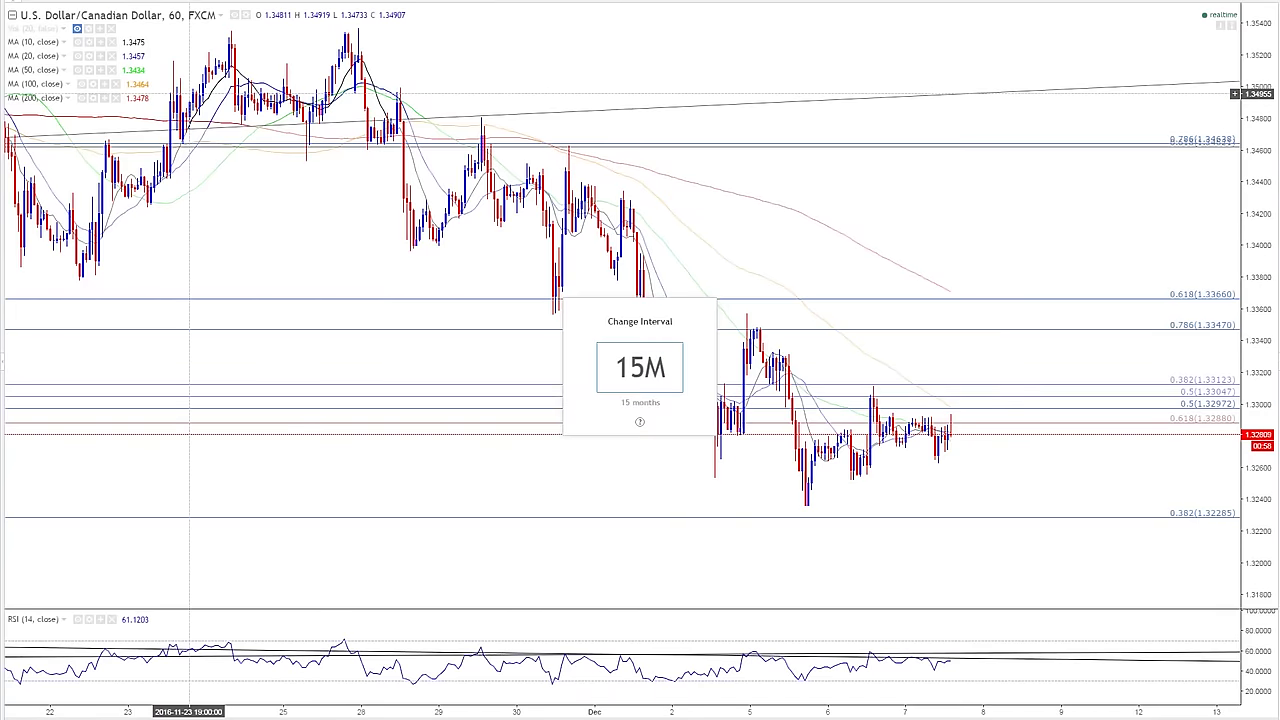
key(Return)
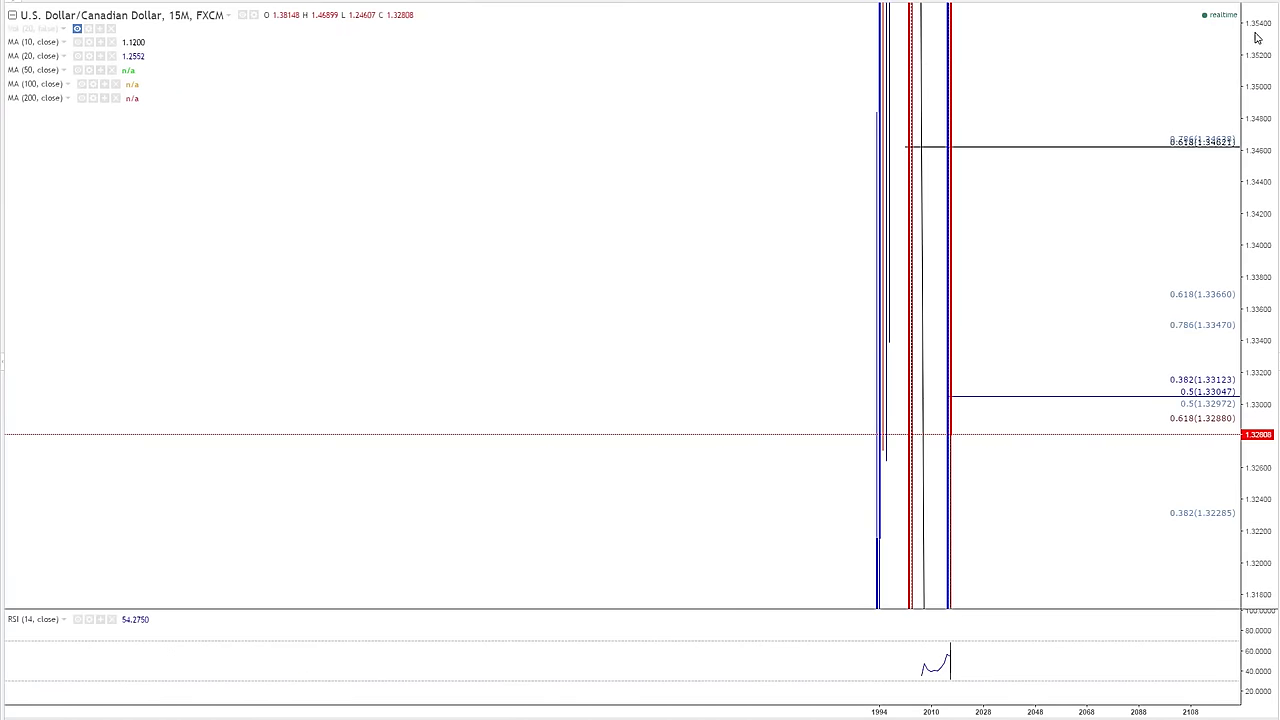
text(15)
key(Return)
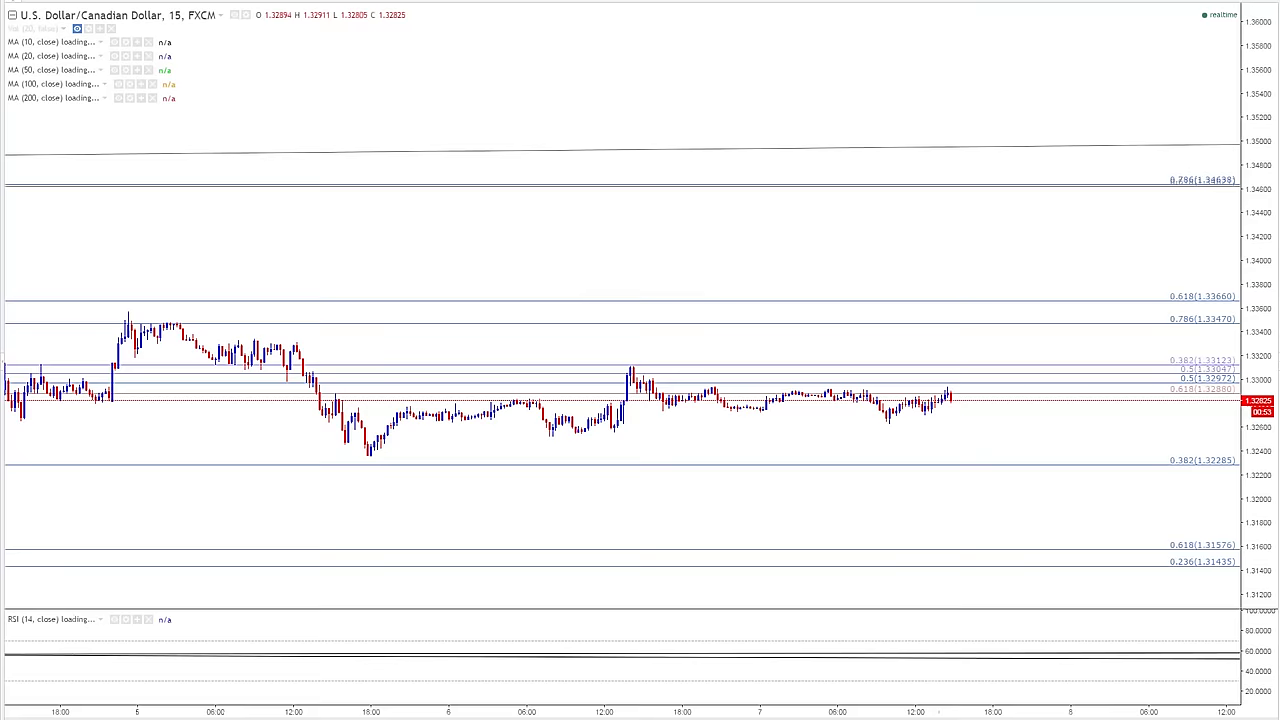
drag(1275, 263, 1262, 150)
scroll(1074, 468, down, 2)
- Nudge the chart along the time axis, then bring the Bank of Canada rate page forward
drag(1074, 468, 1033, 466)
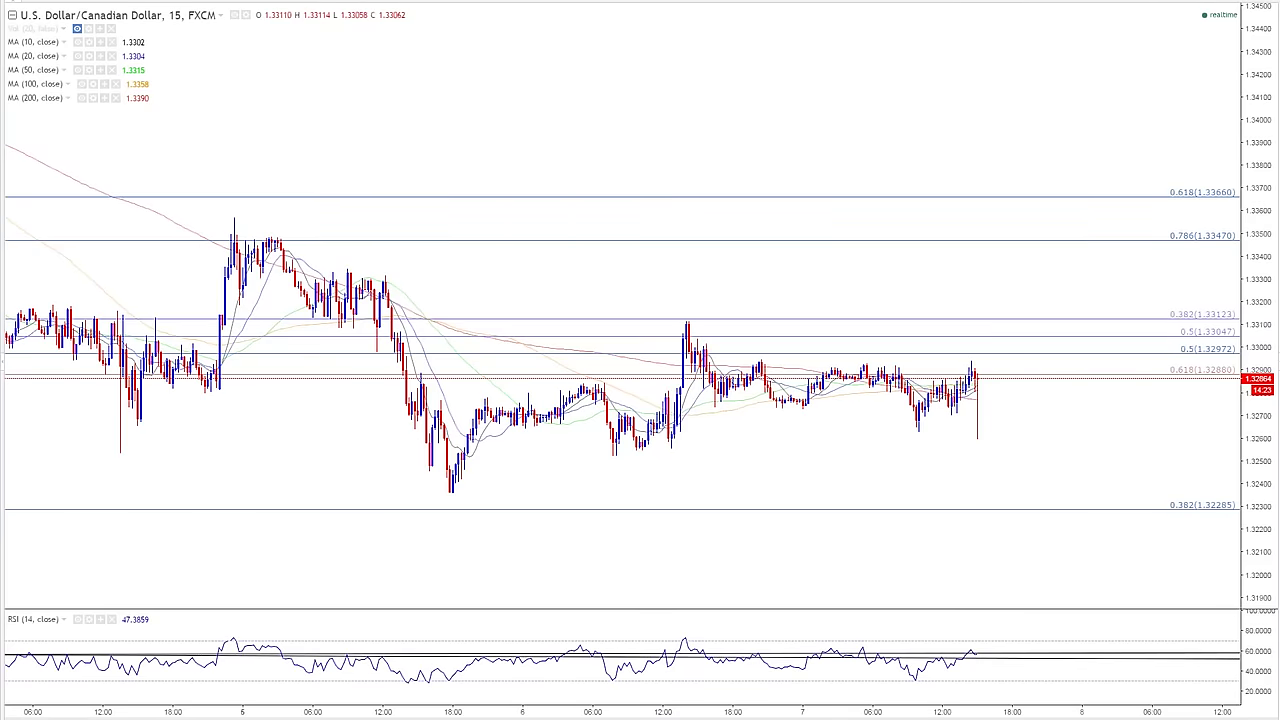
key(alt+Tab)
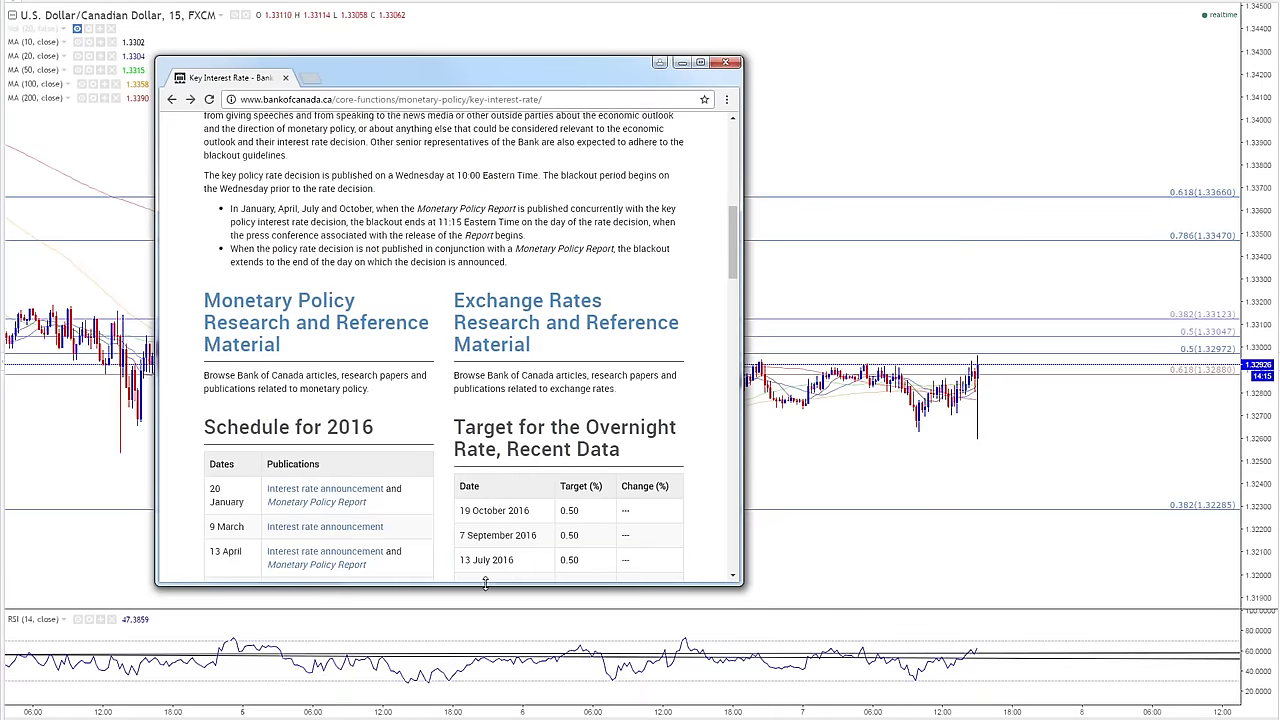
- Enlarge the browser window and reload the page to show the 7 December 2016 rate decision
drag(490, 585, 503, 703)
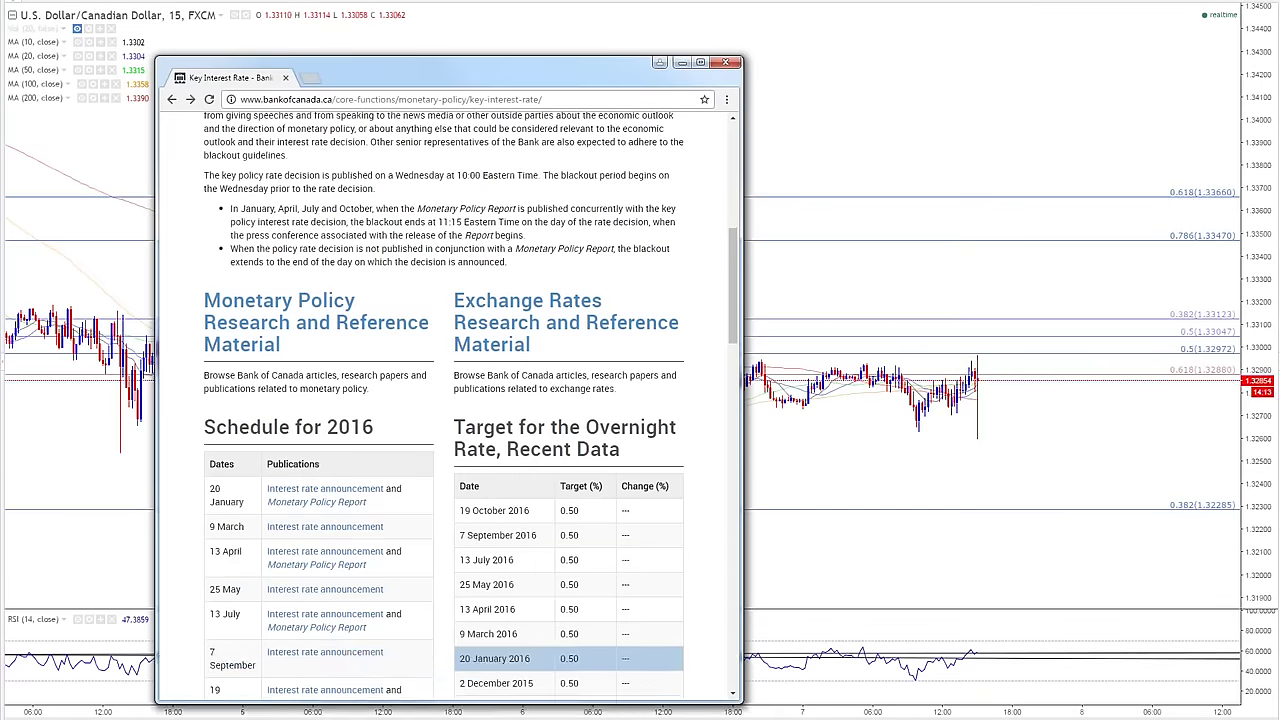
scroll(500, 600, down, 2)
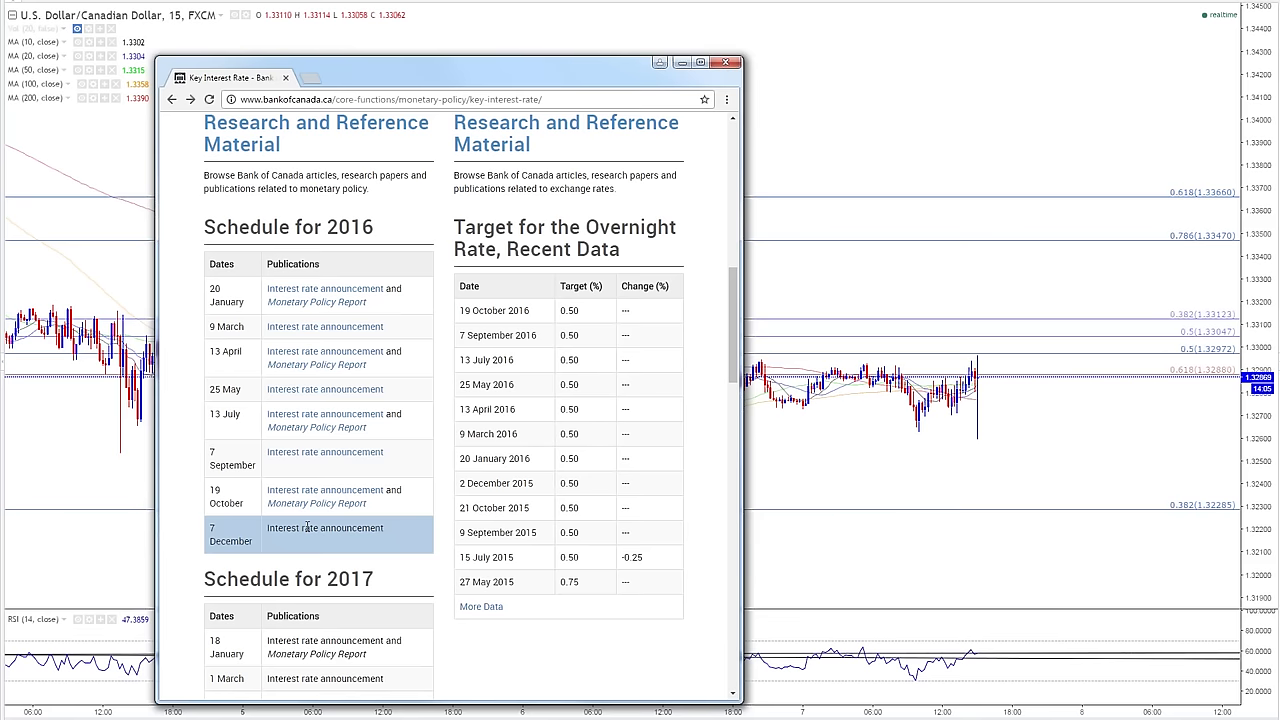
click(208, 100)
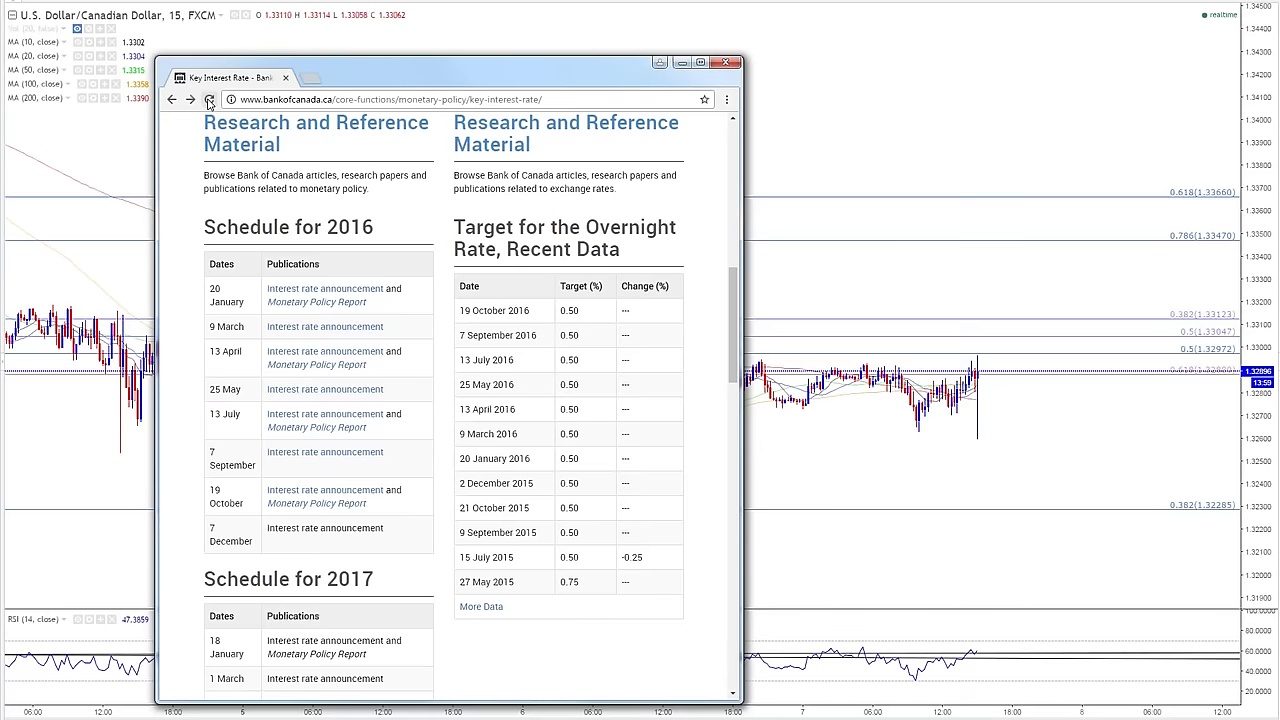
click(210, 100)
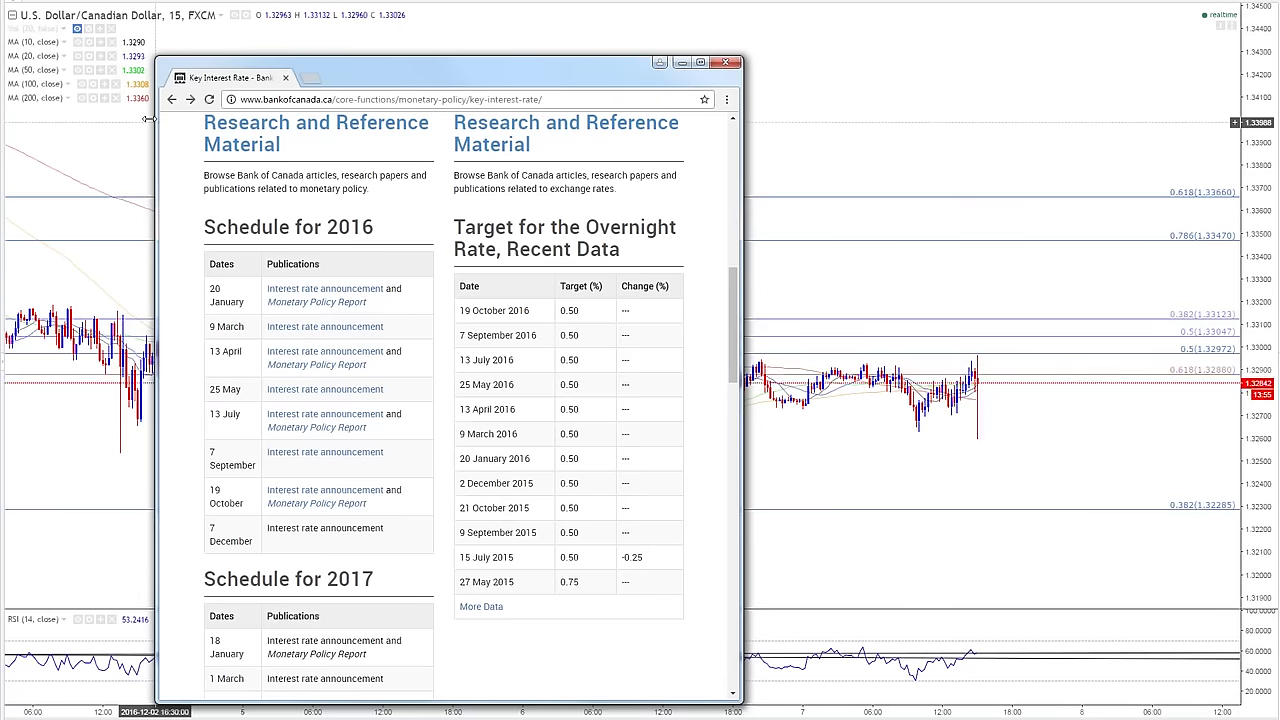
drag(147, 119, 100, 103)
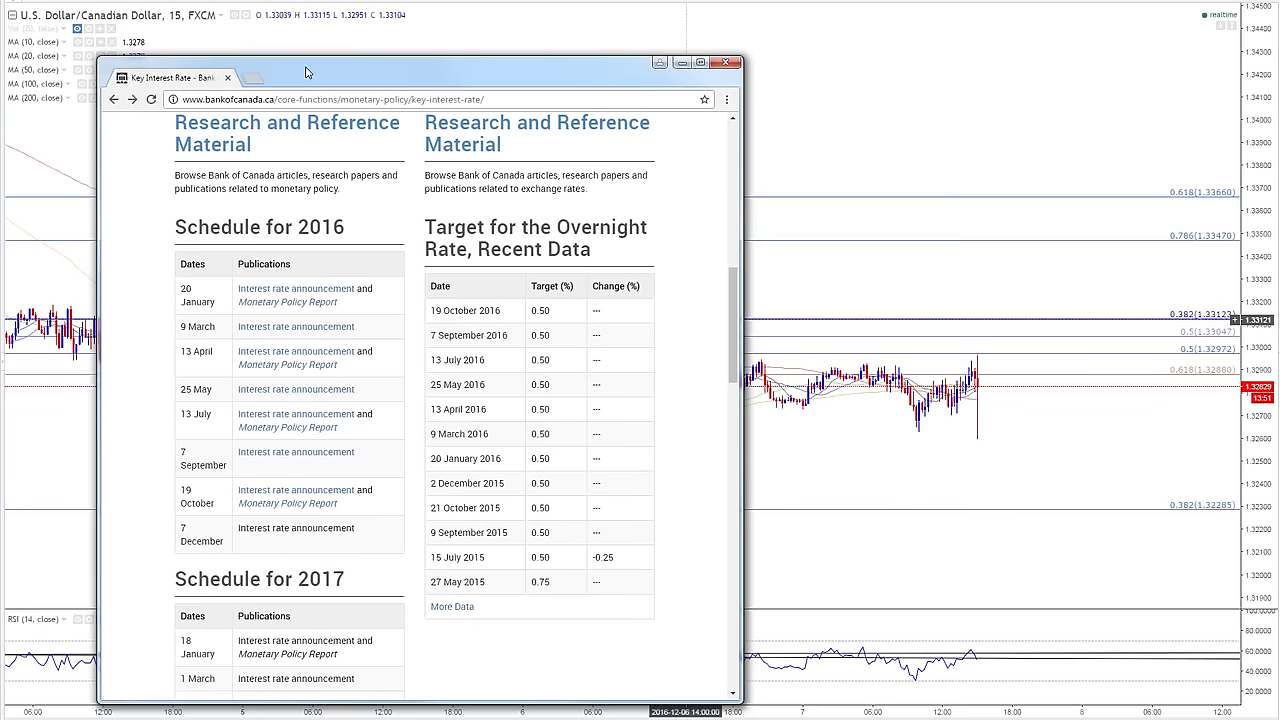
key(F5)
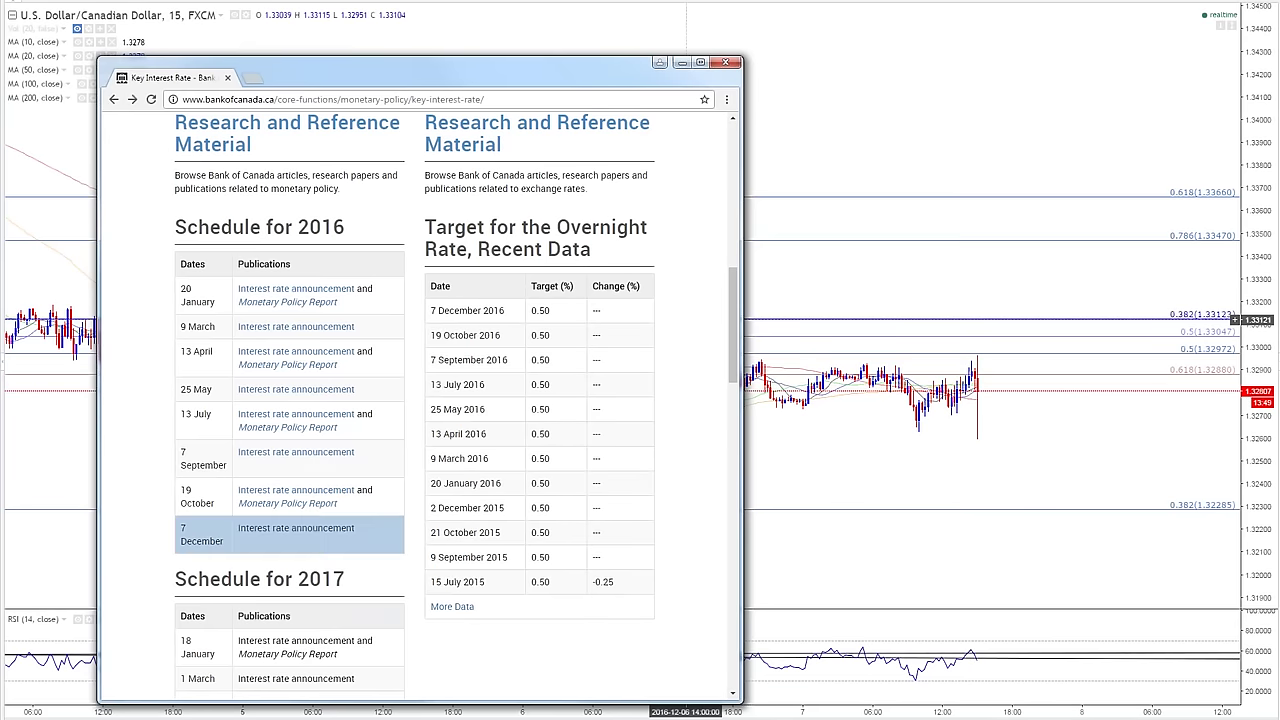
- Open the 7 December 2016 announcement and highlight the Total CPI inflation paragraph
click(296, 528)
scroll(701, 340, down, 3)
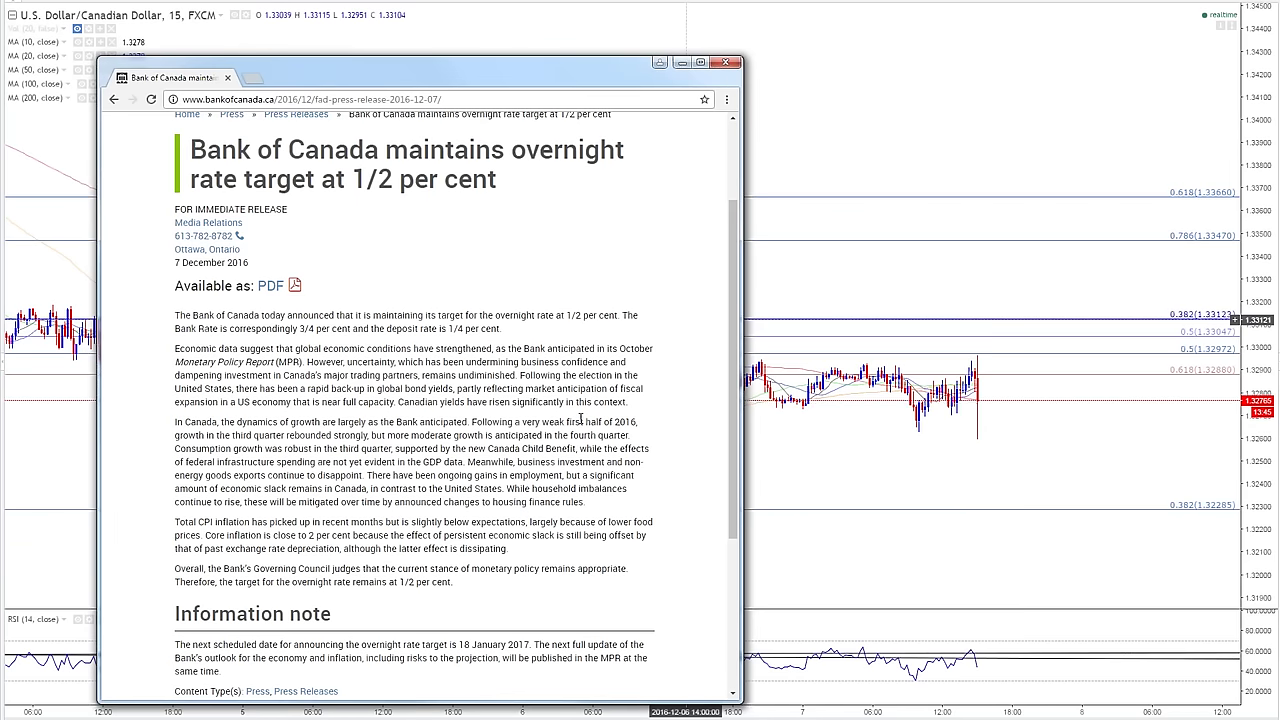
drag(333, 568, 330, 620)
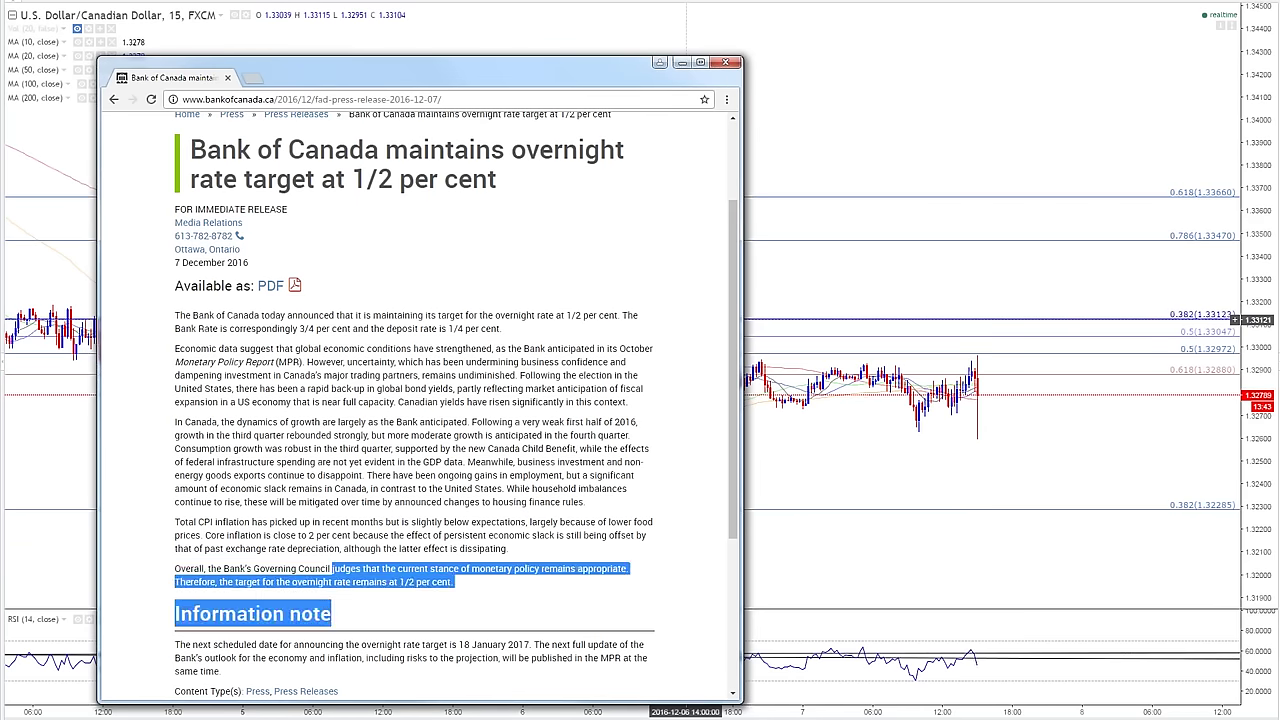
drag(256, 521, 512, 550)
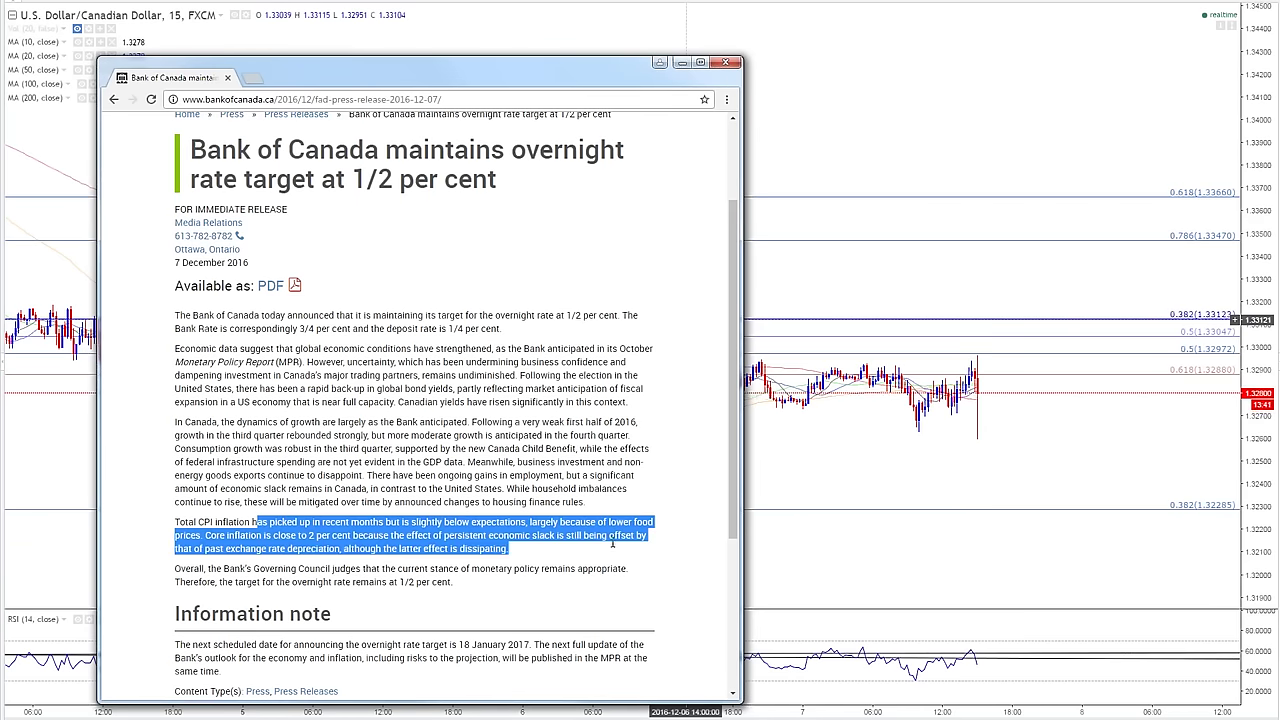
click(267, 521)
drag(222, 521, 604, 553)
click(275, 536)
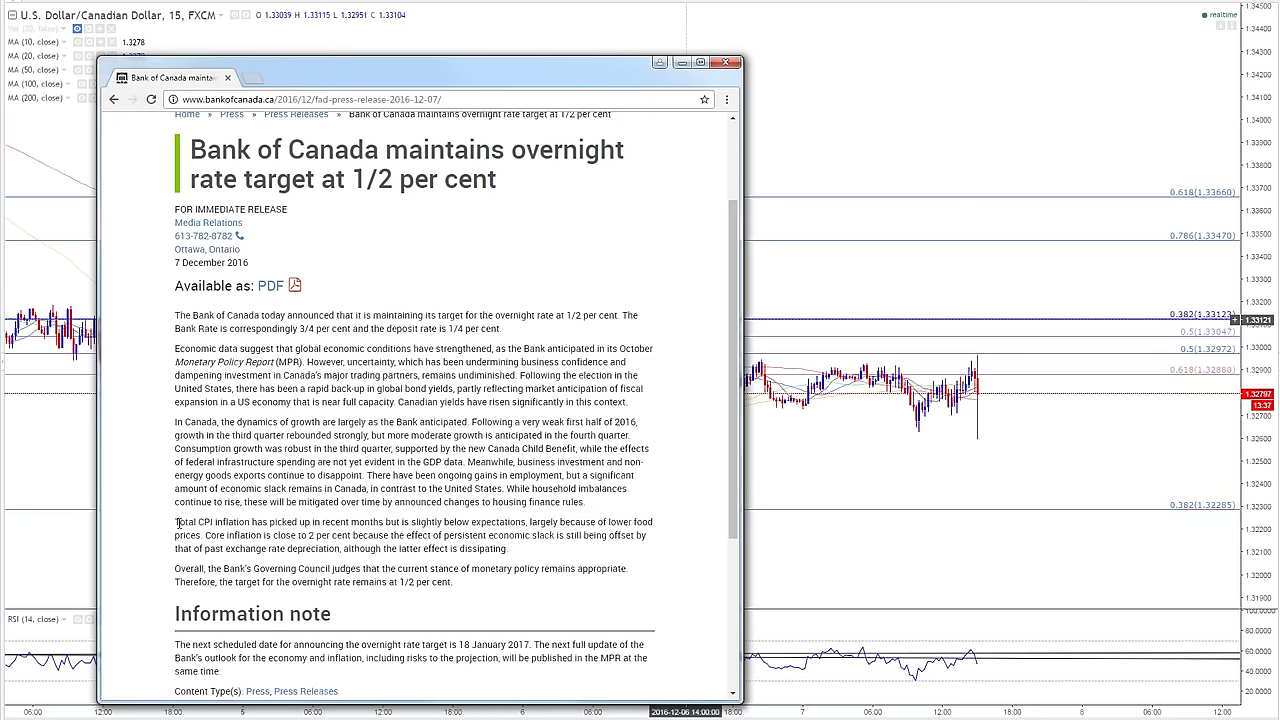
drag(177, 521, 566, 553)
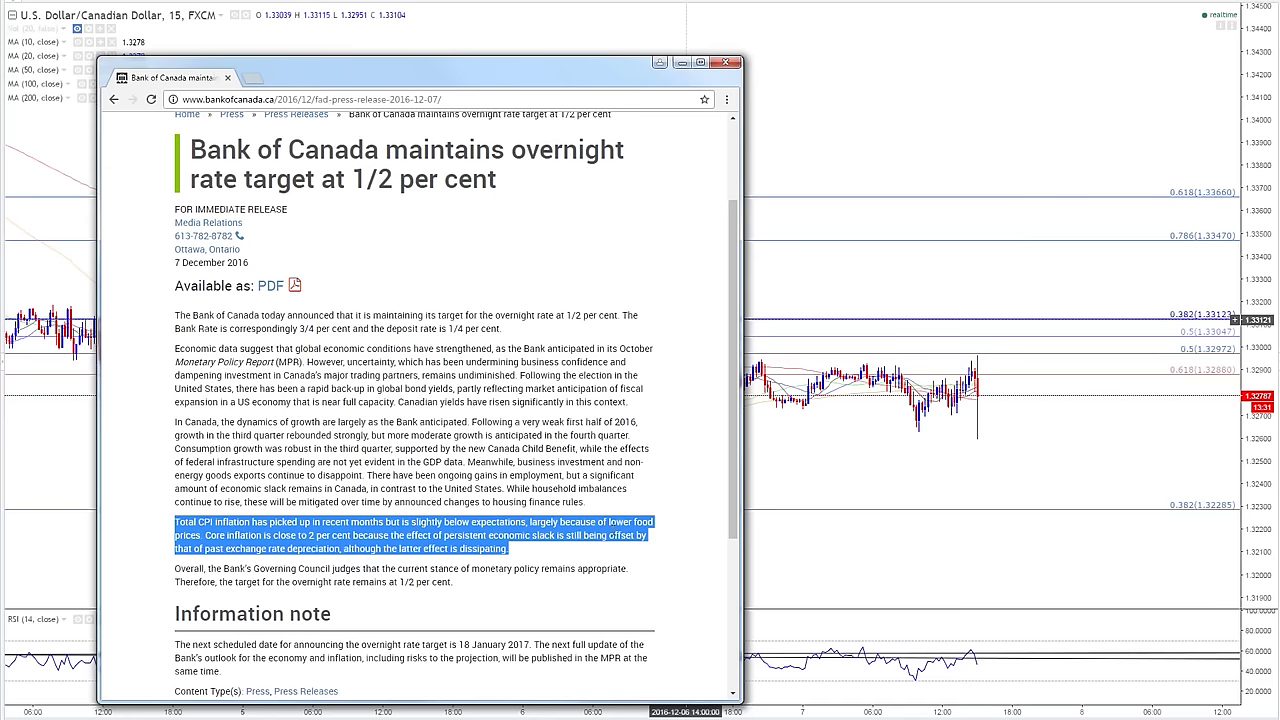
- Highlight the core inflation sentence, 'monetary policy remains appropriate', and the economic dynamics paragraph
drag(206, 535, 566, 547)
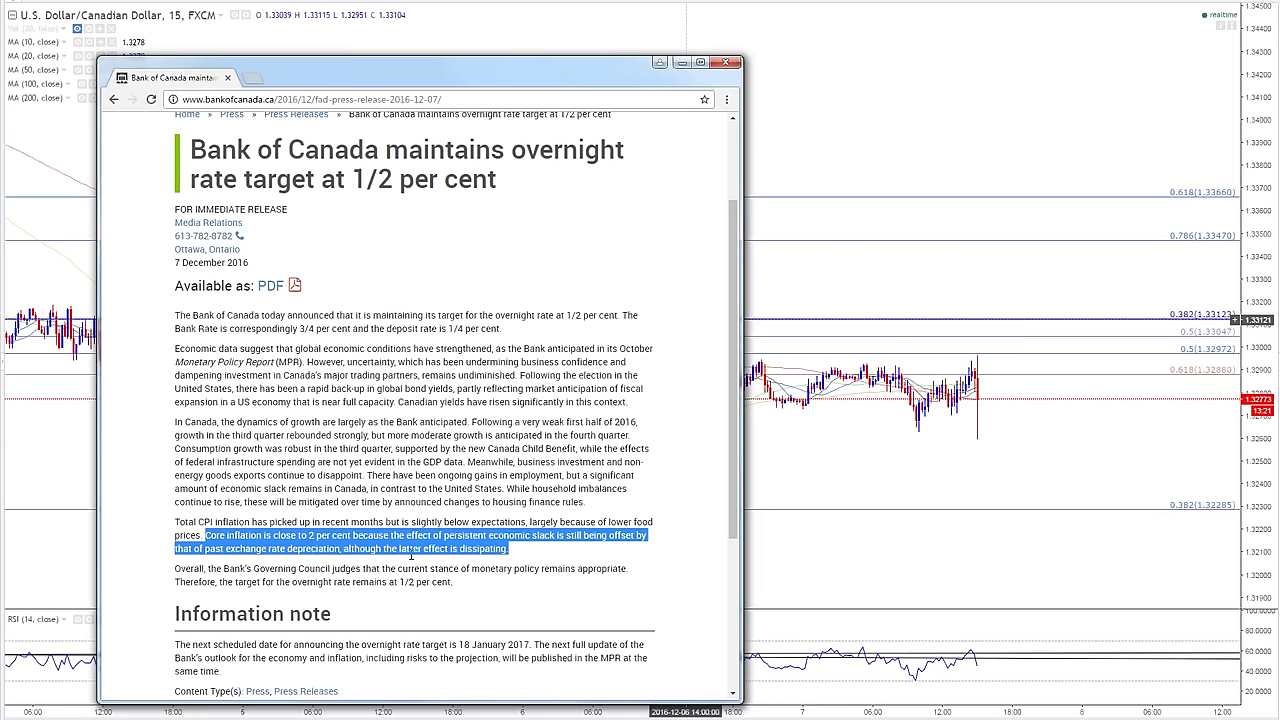
click(484, 553)
drag(394, 549, 512, 549)
click(512, 549)
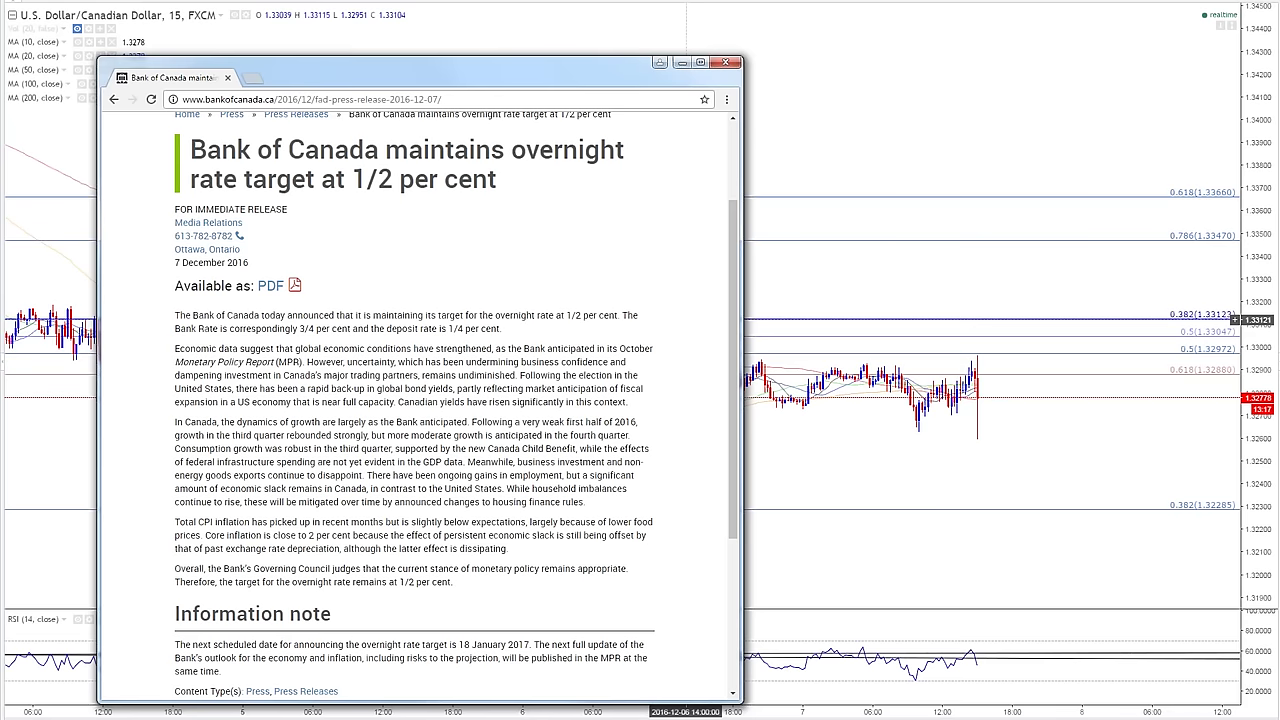
drag(527, 556, 164, 516)
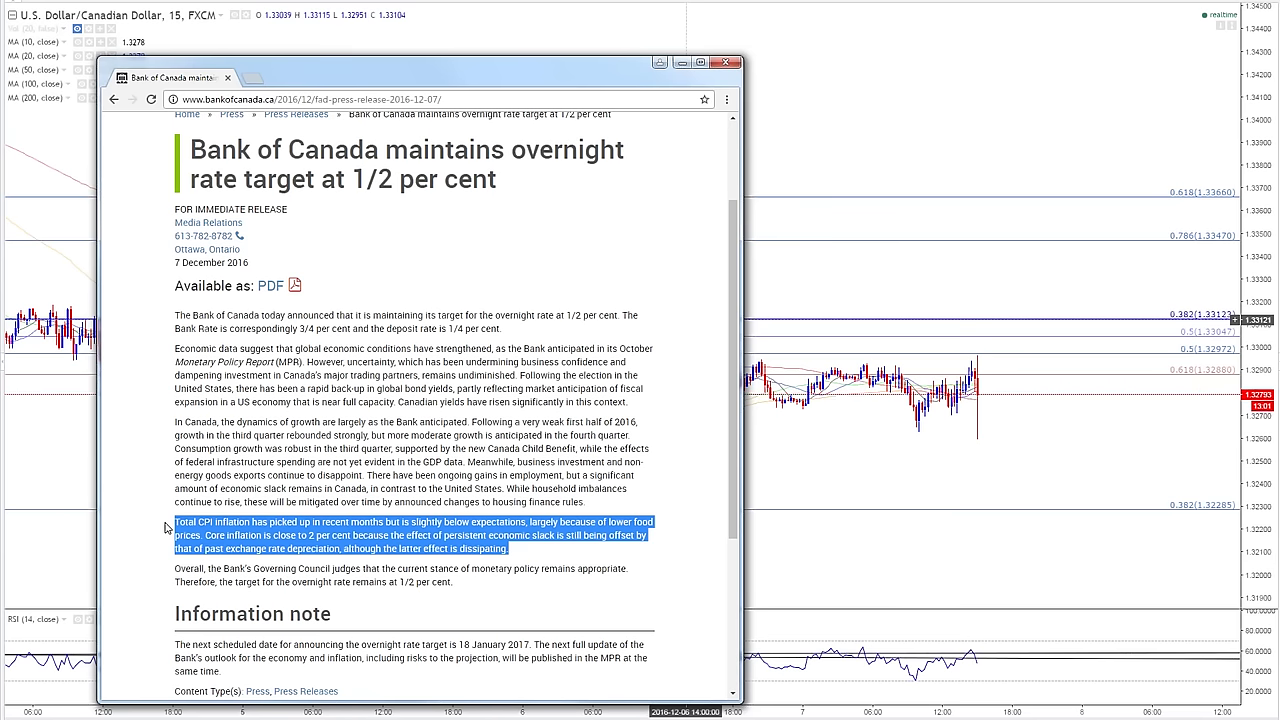
click(526, 586)
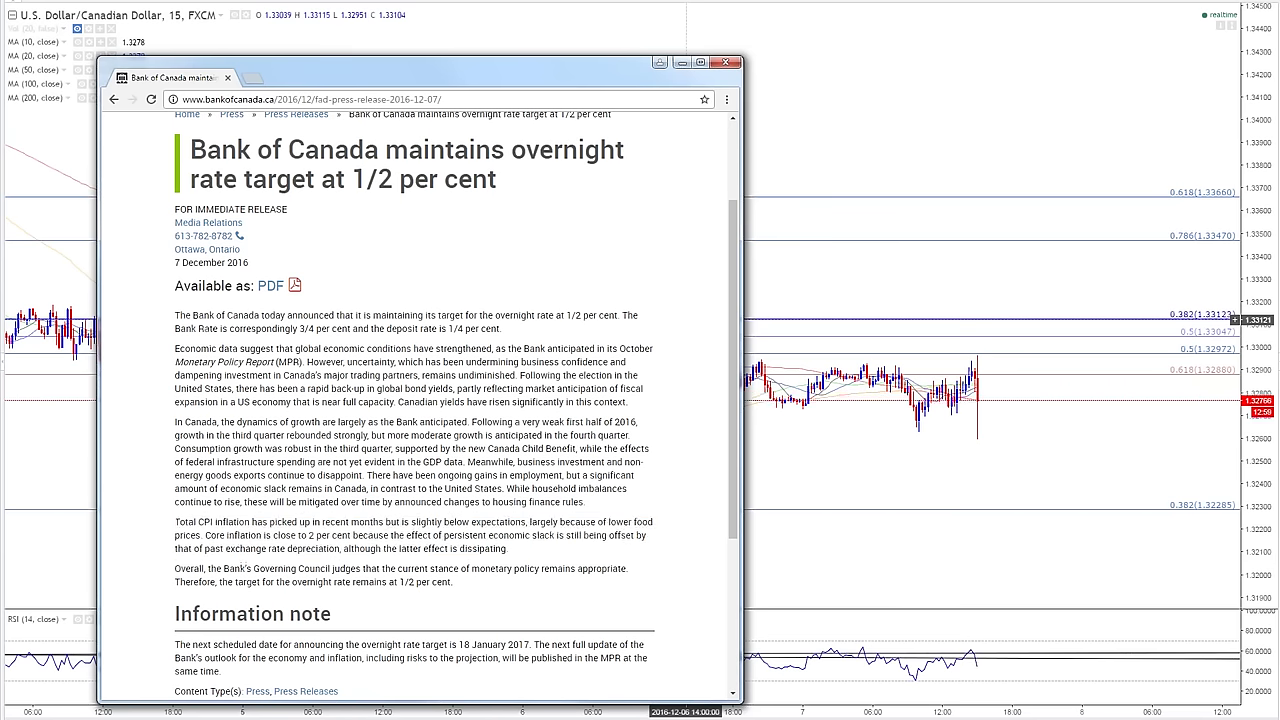
drag(488, 572, 614, 576)
drag(621, 567, 627, 568)
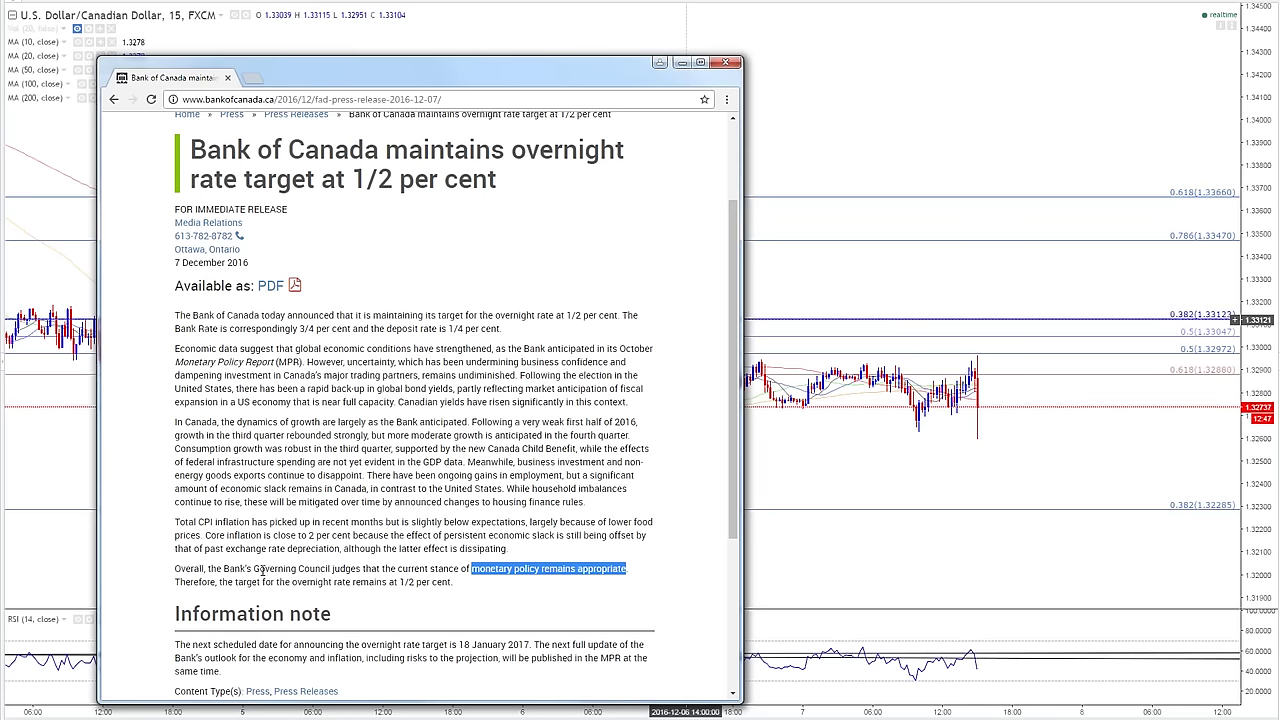
drag(184, 422, 667, 503)
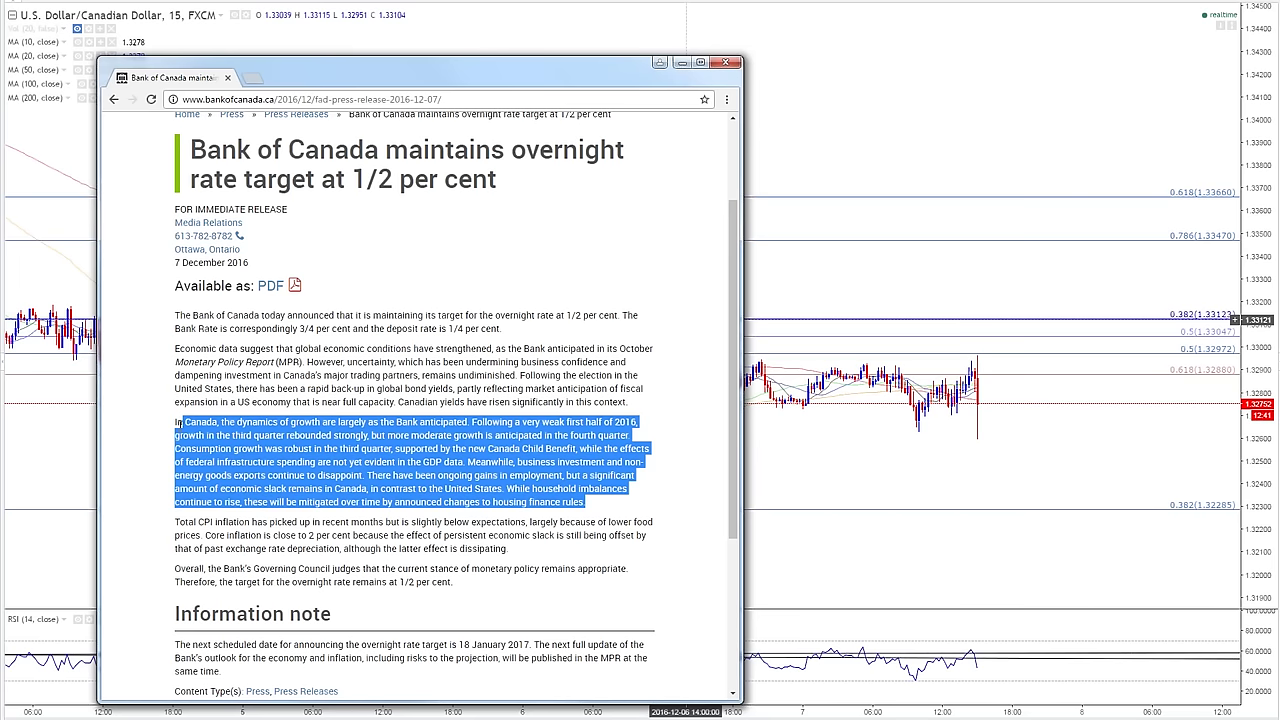
click(176, 424)
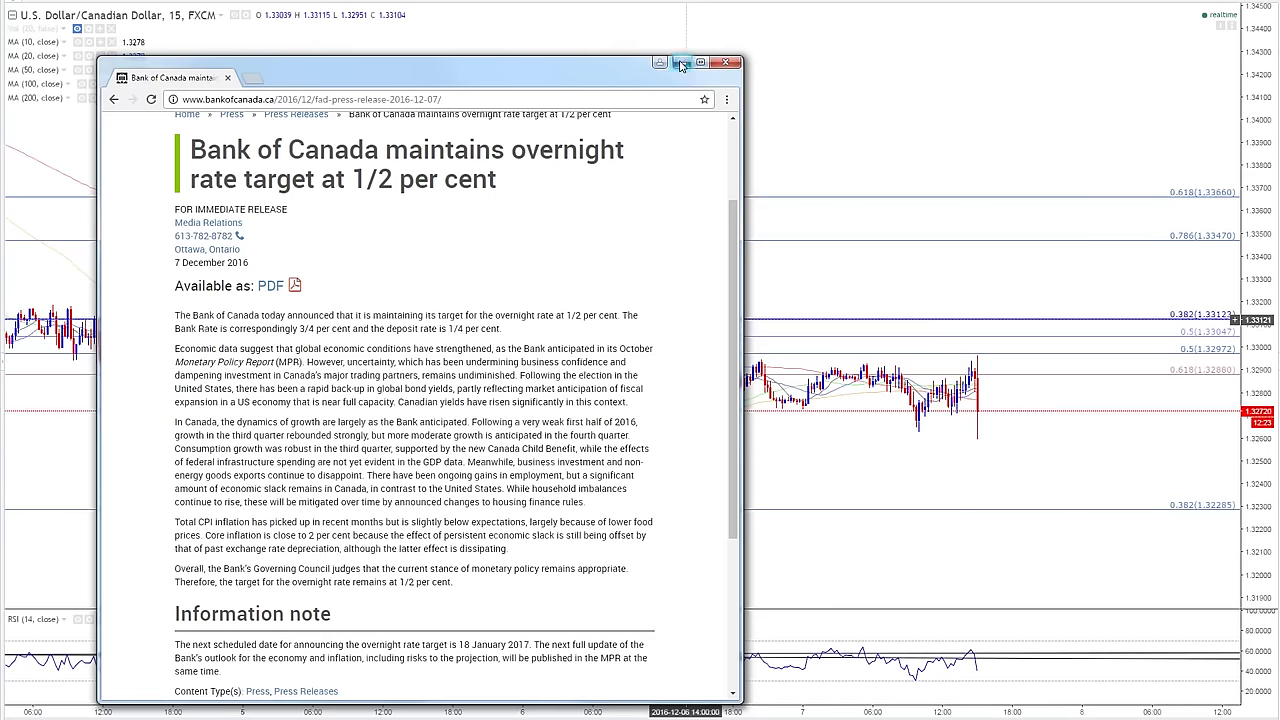
- Return to TradingView and load the USDCAD chart
key(alt+Tab)
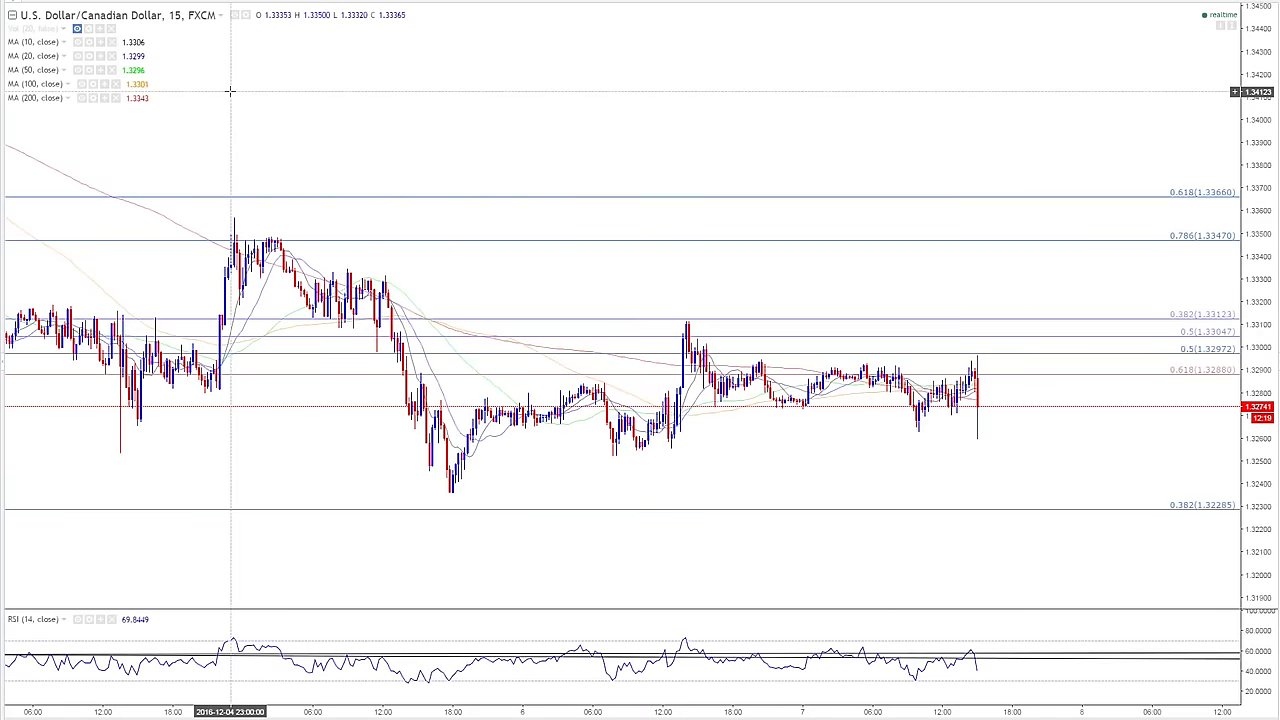
key(ctrl+k)
text(1D)
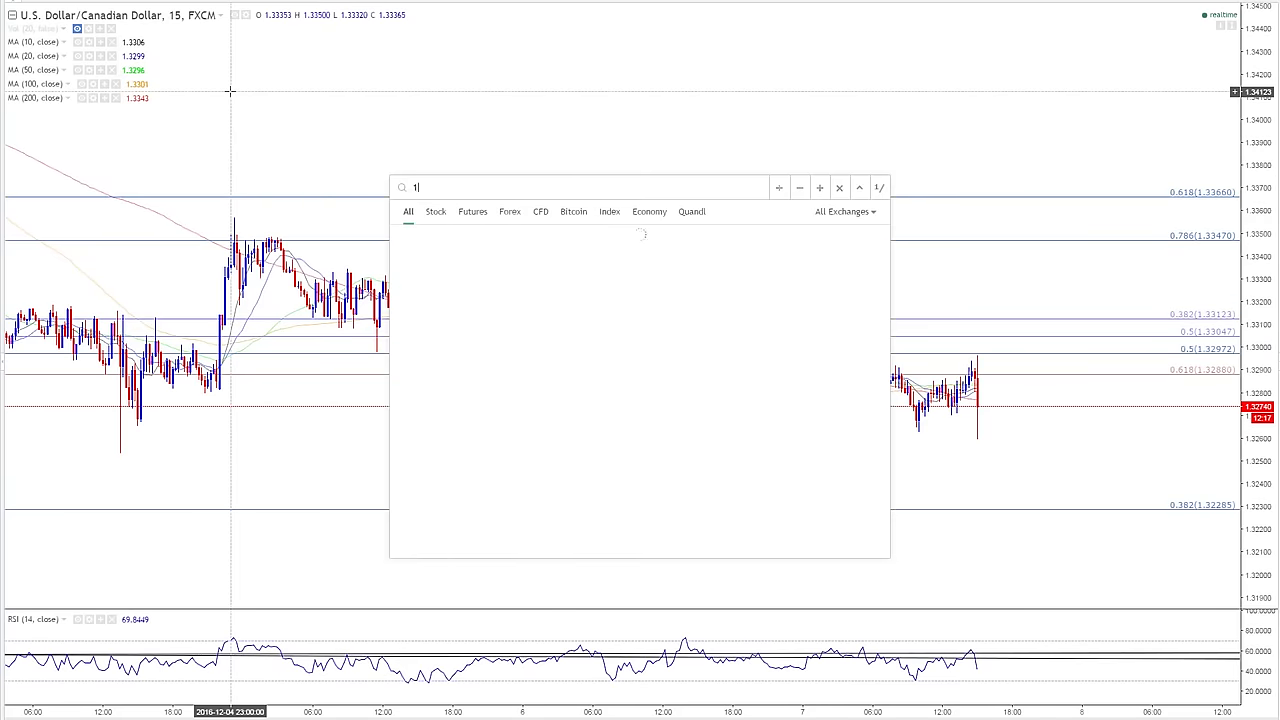
key(Return)
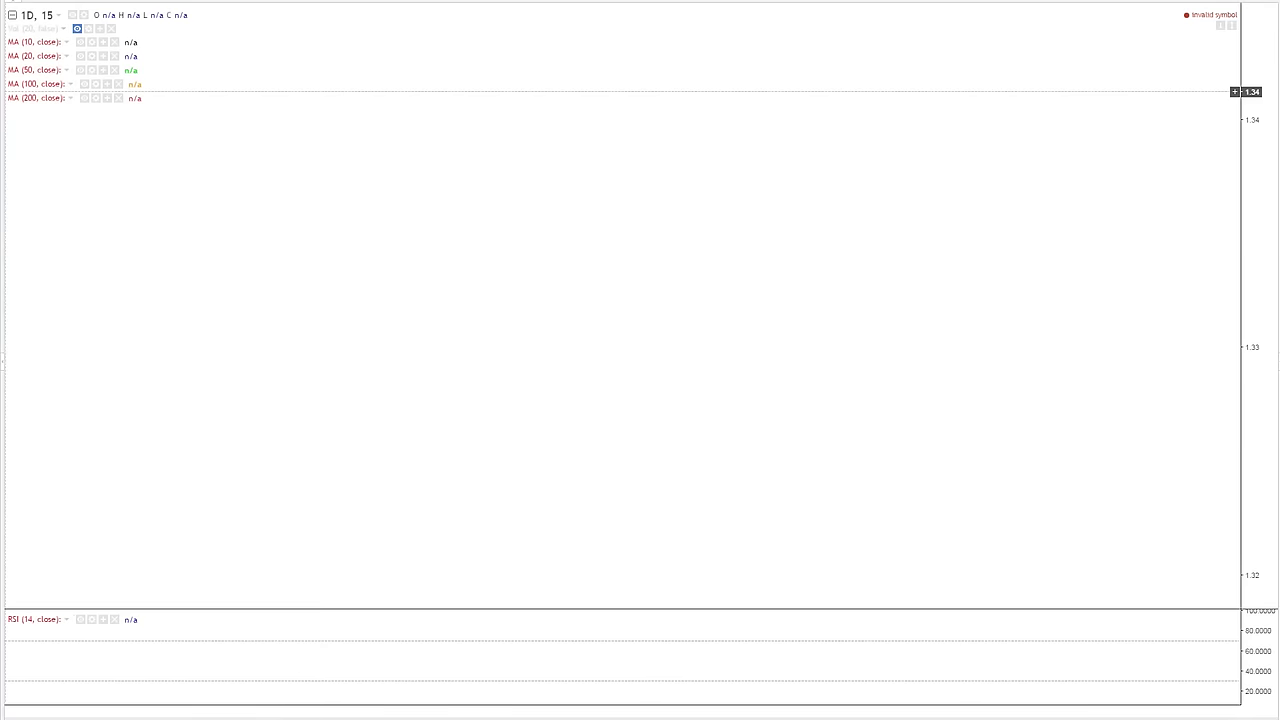
text(USDCAD)
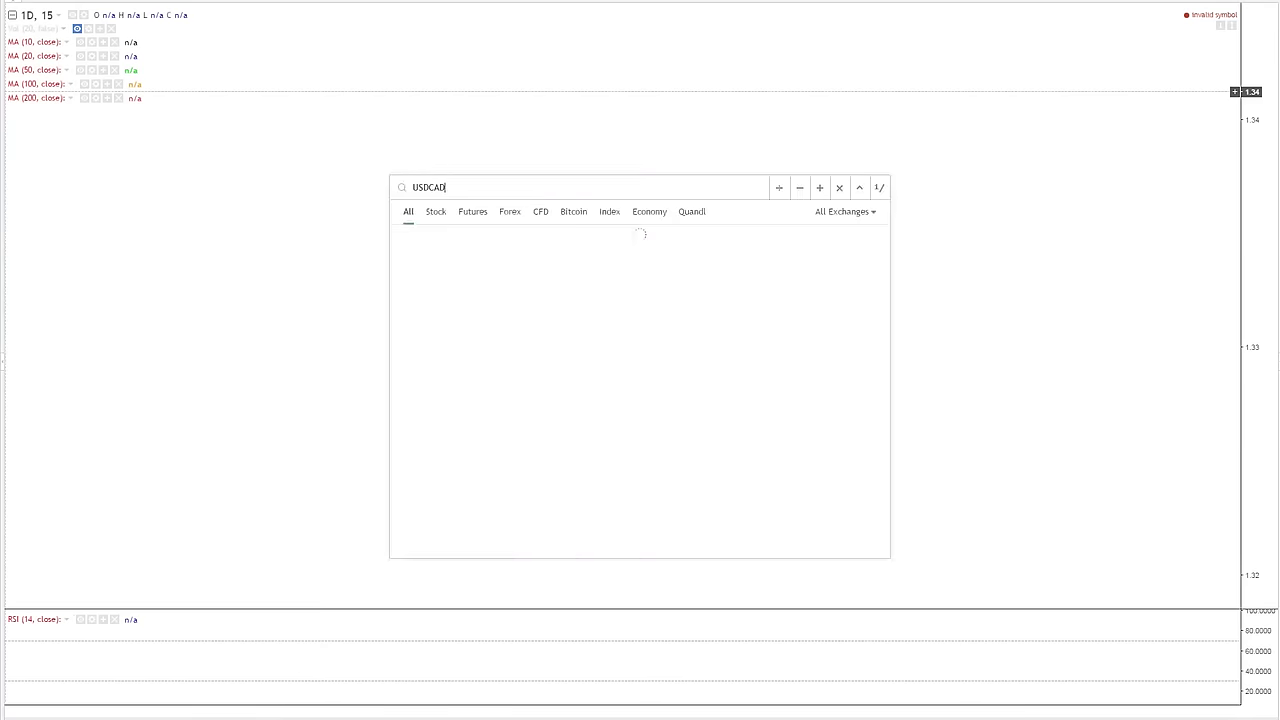
key(Return)
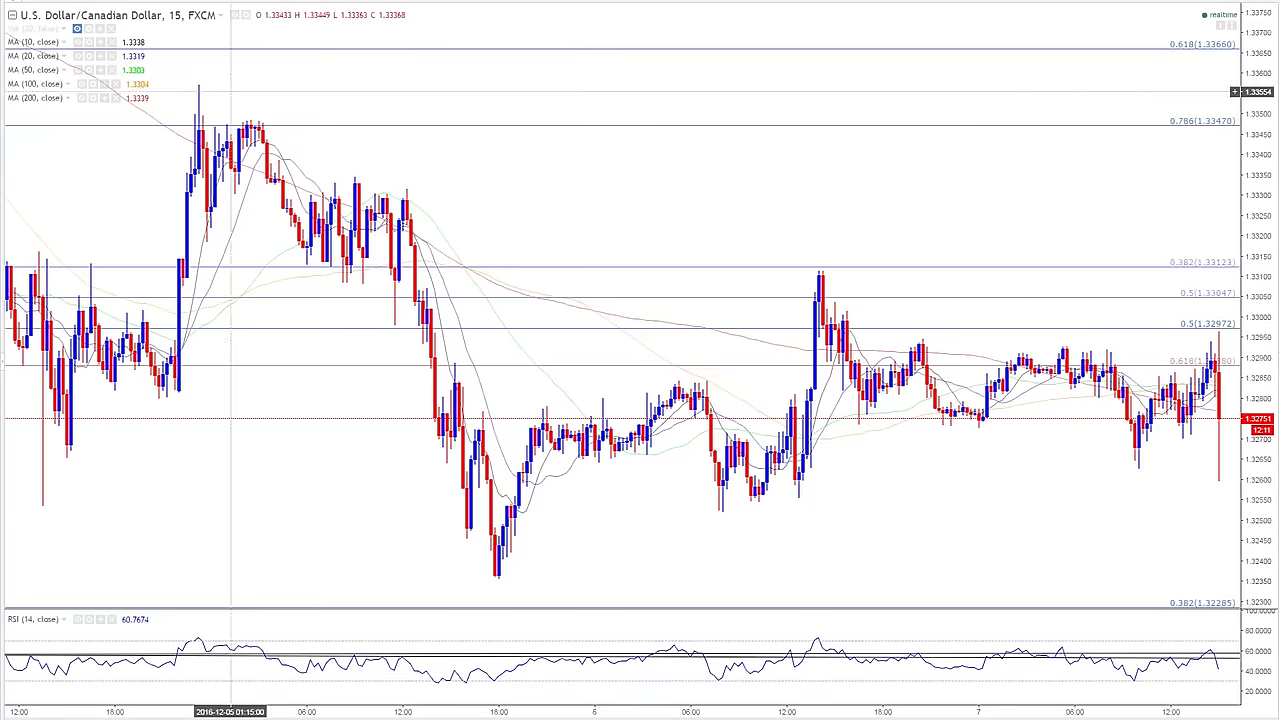
- Set USD/CAD to the 1D interval, frame the latest candles, and deselect the trend line
text(1D)
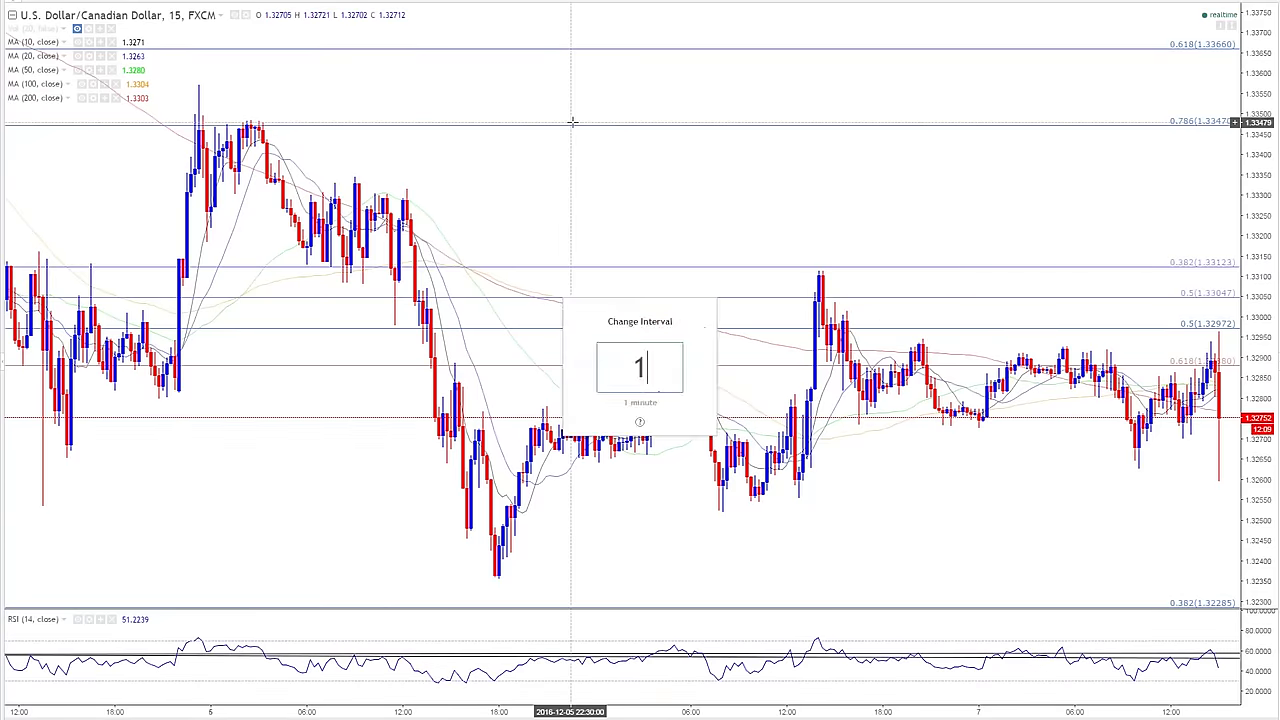
key(Return)
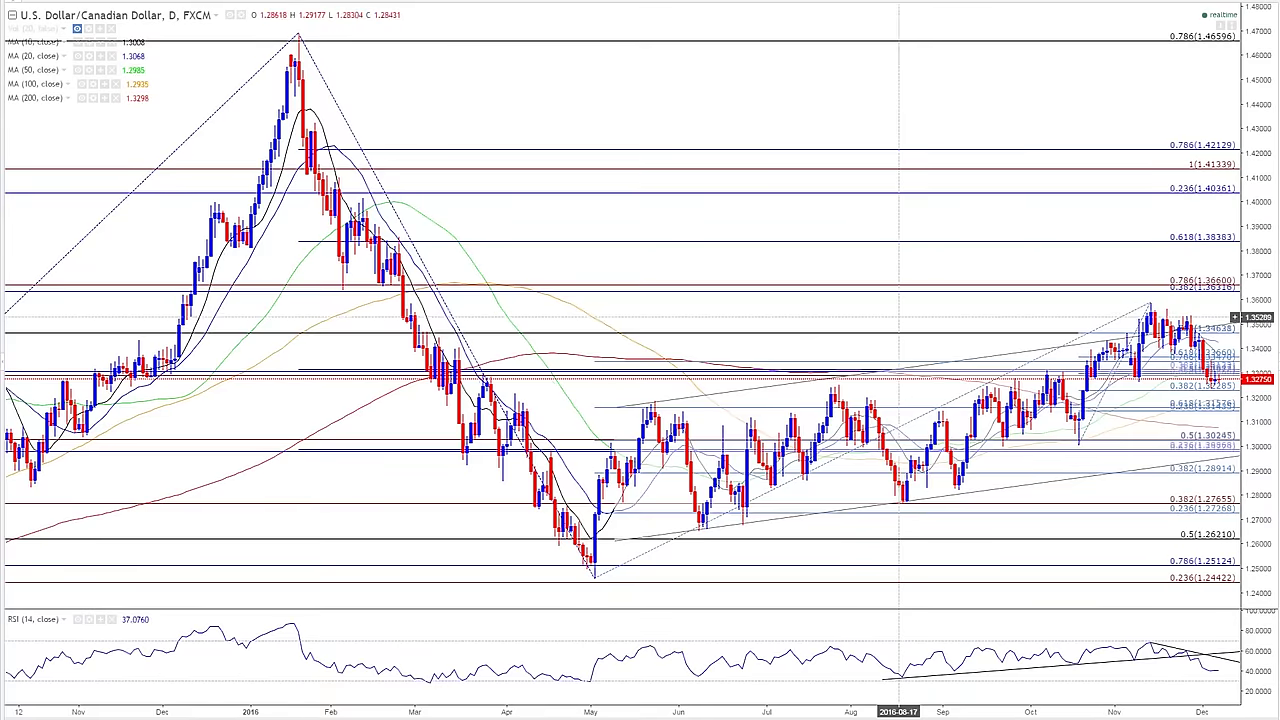
drag(857, 314, 655, 302)
scroll(655, 302, up, 1)
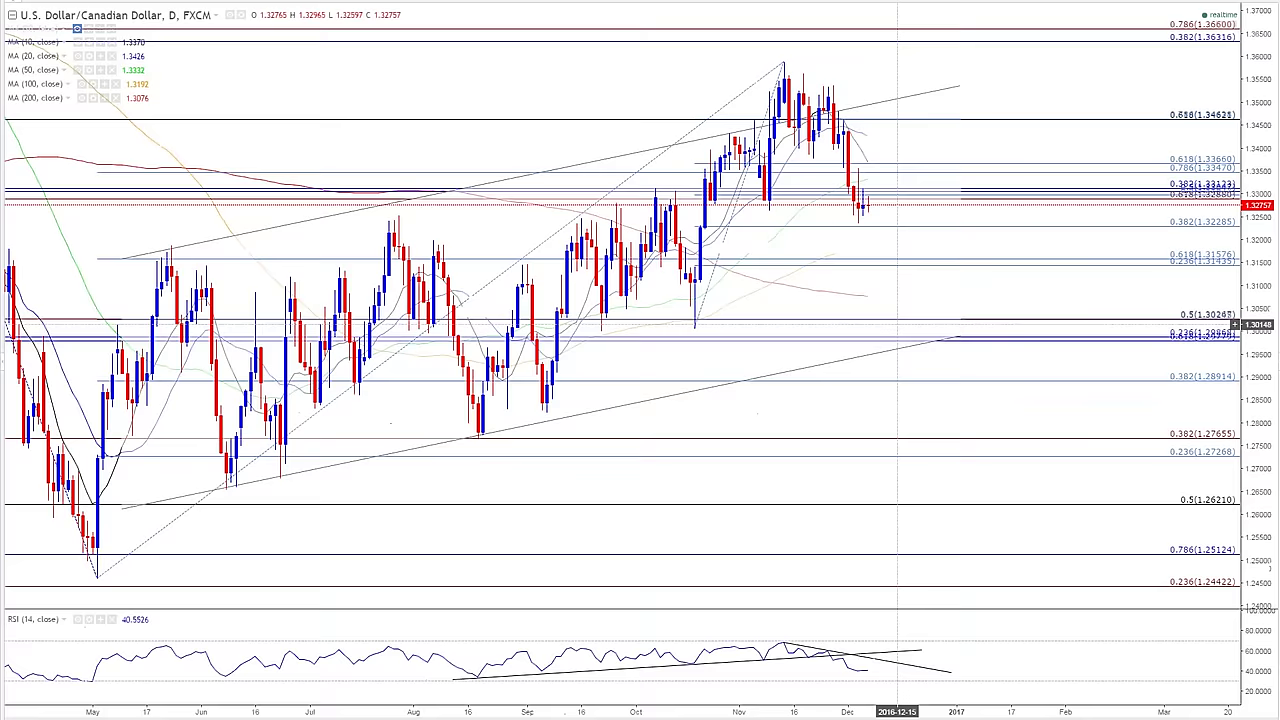
scroll(829, 300, up, 1)
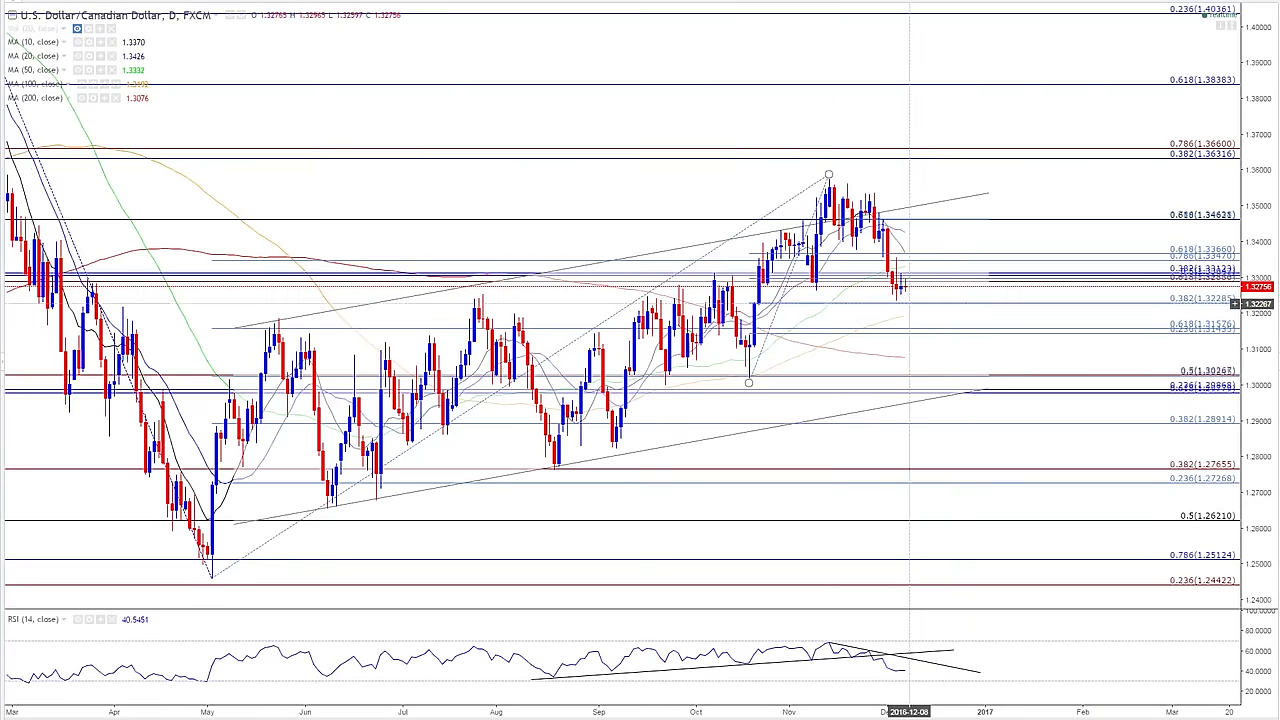
click(906, 283)
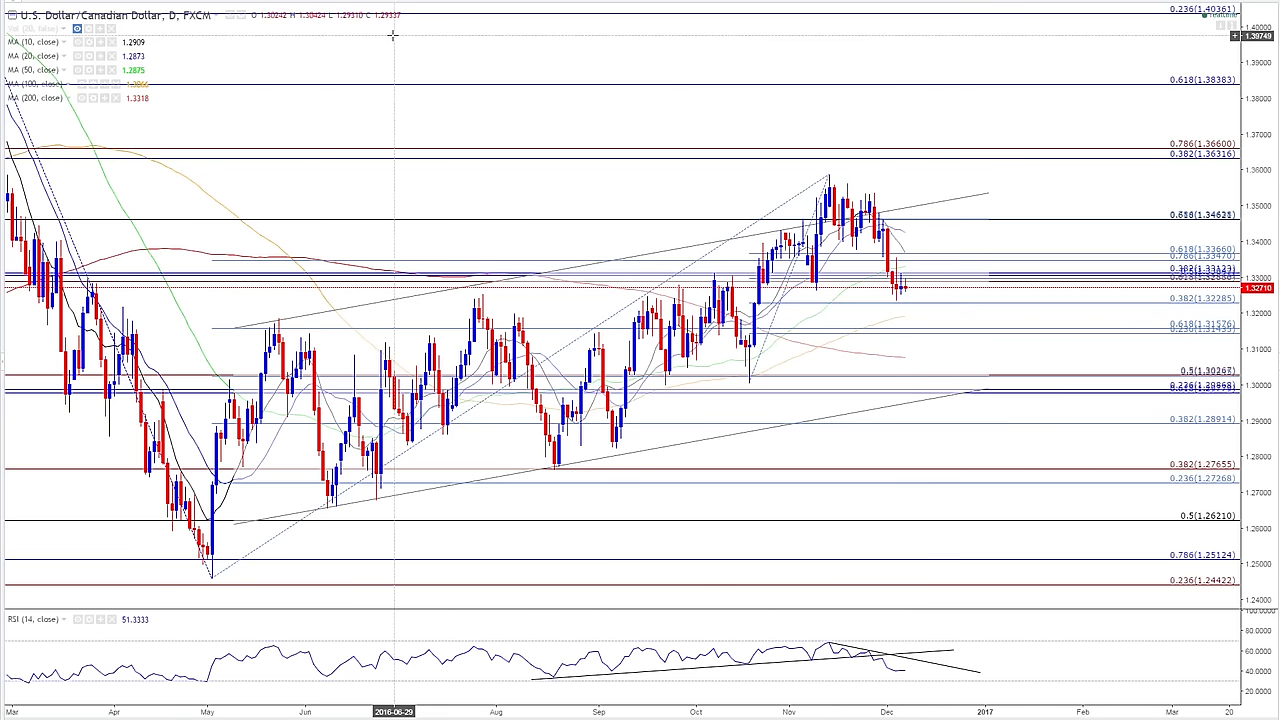
- Load the EURUSD daily chart and scroll it to frame its descending trendline
text(EURU)
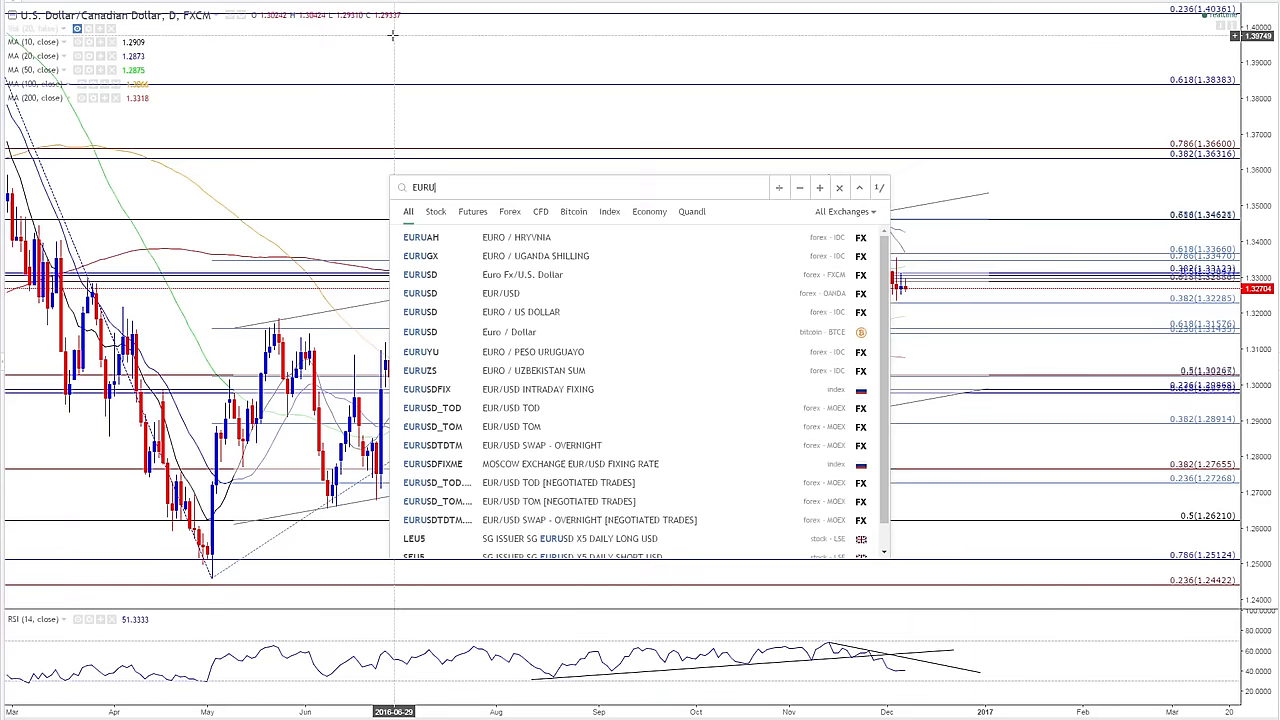
text(SD)
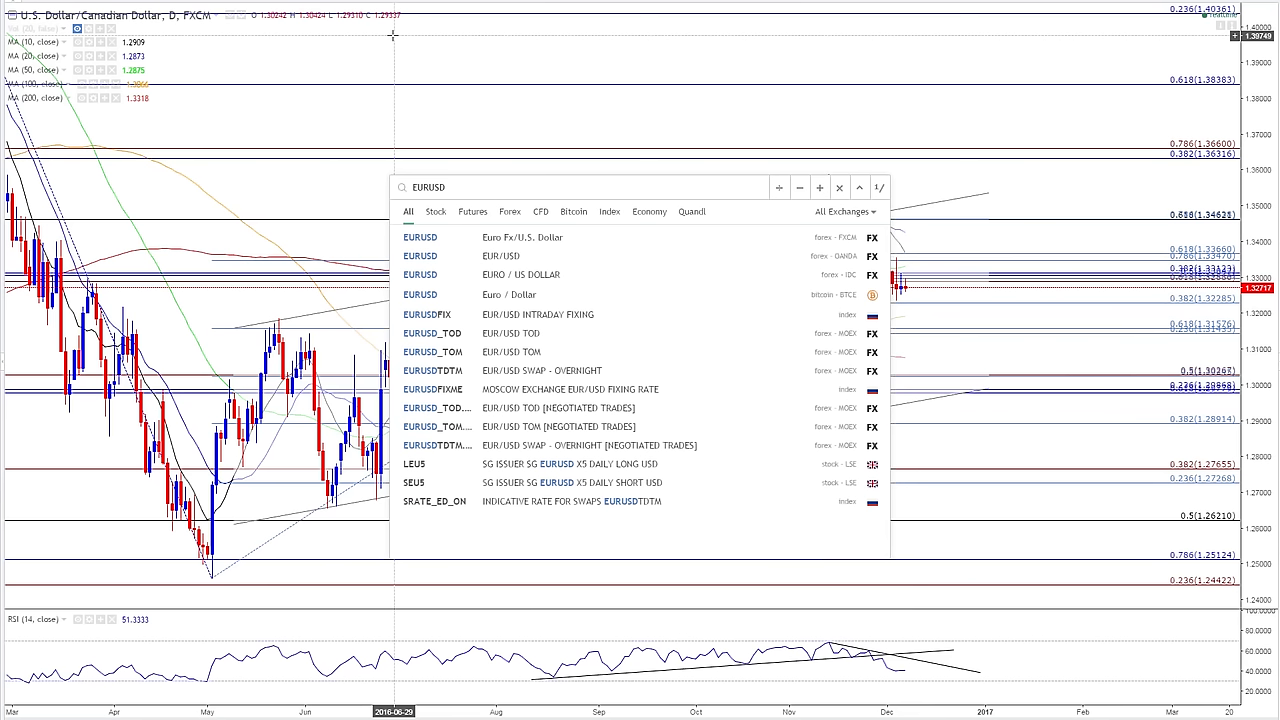
key(Return)
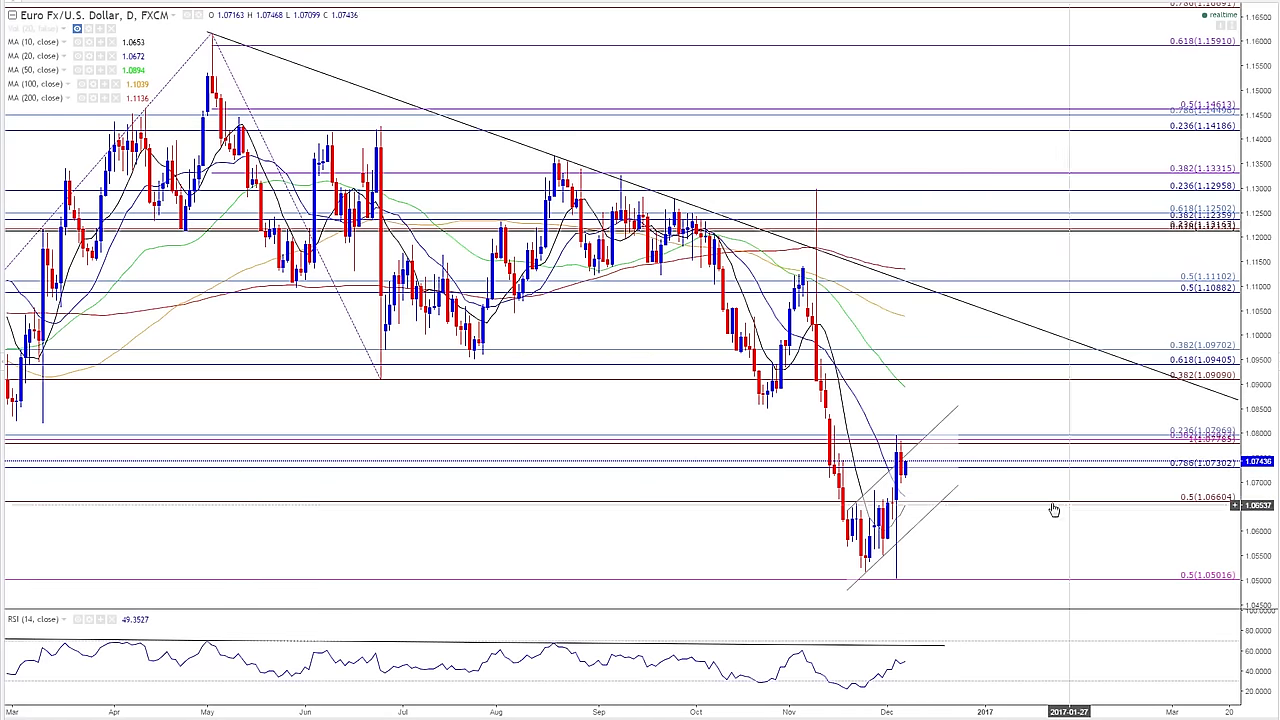
scroll(1058, 525, left, 2)
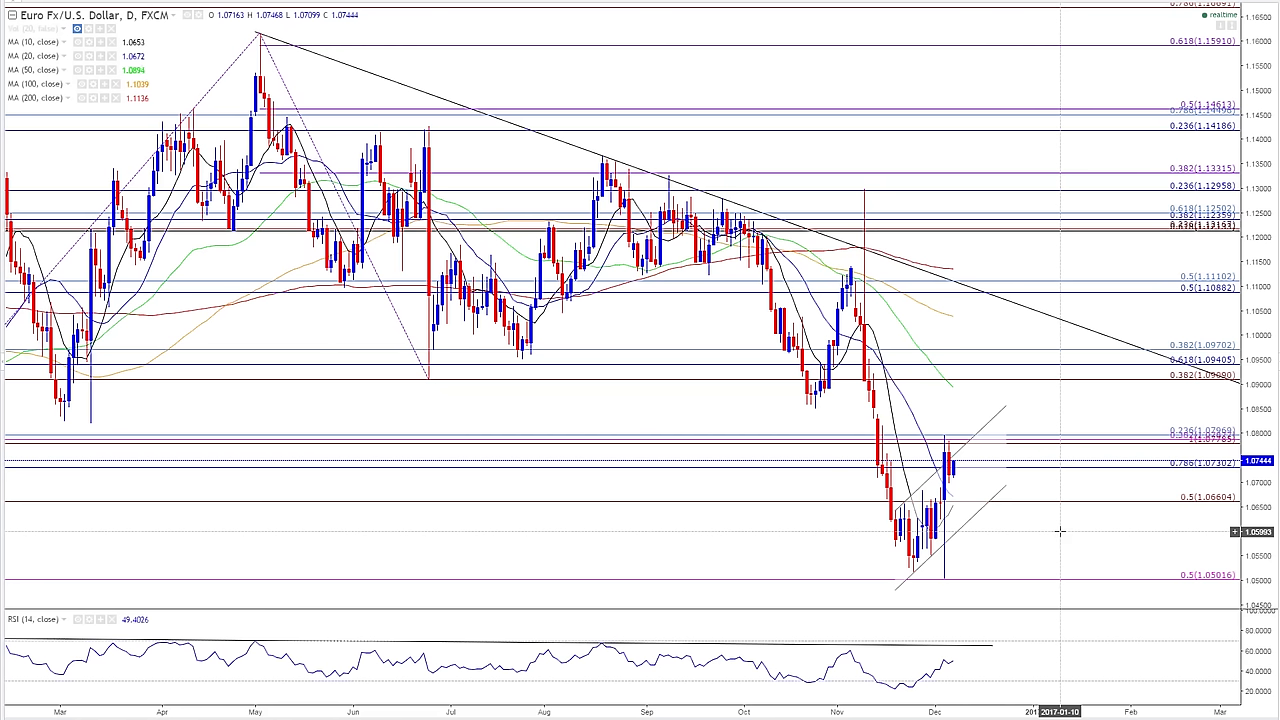
- Load the GER30 (DAX) chart and zoom and pan to reveal the higher prices
key(e)
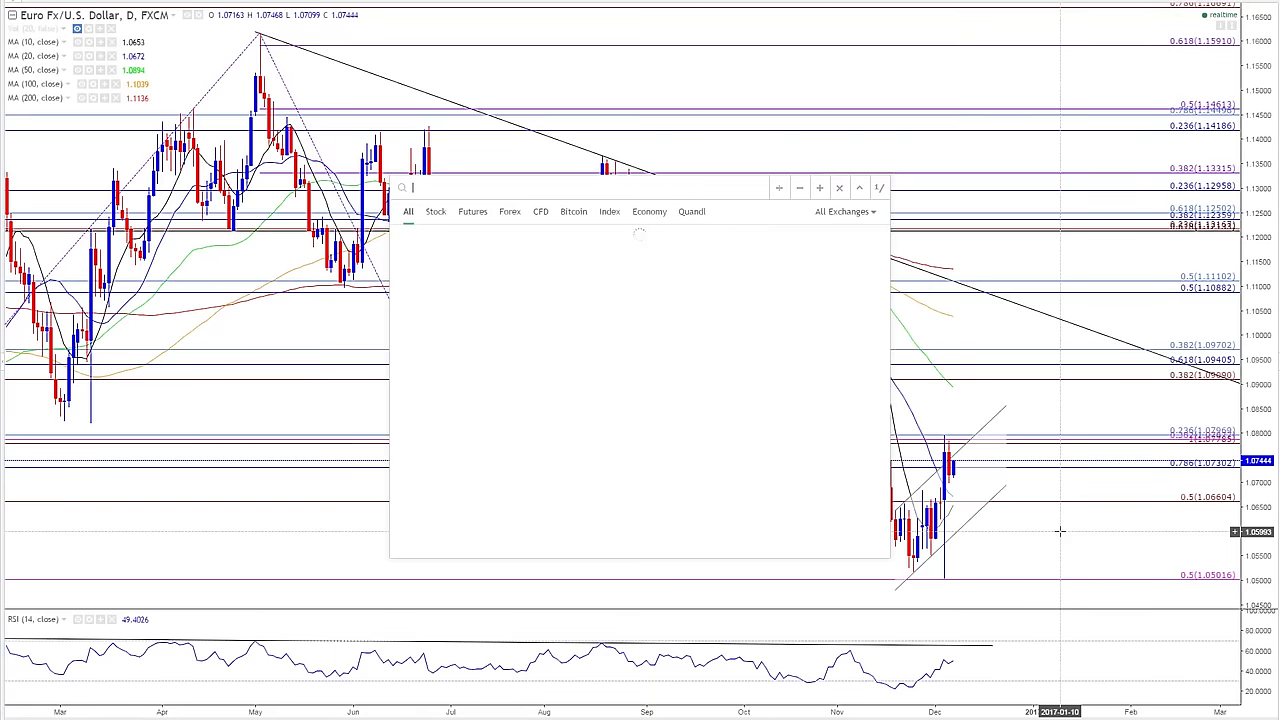
text(GER30)
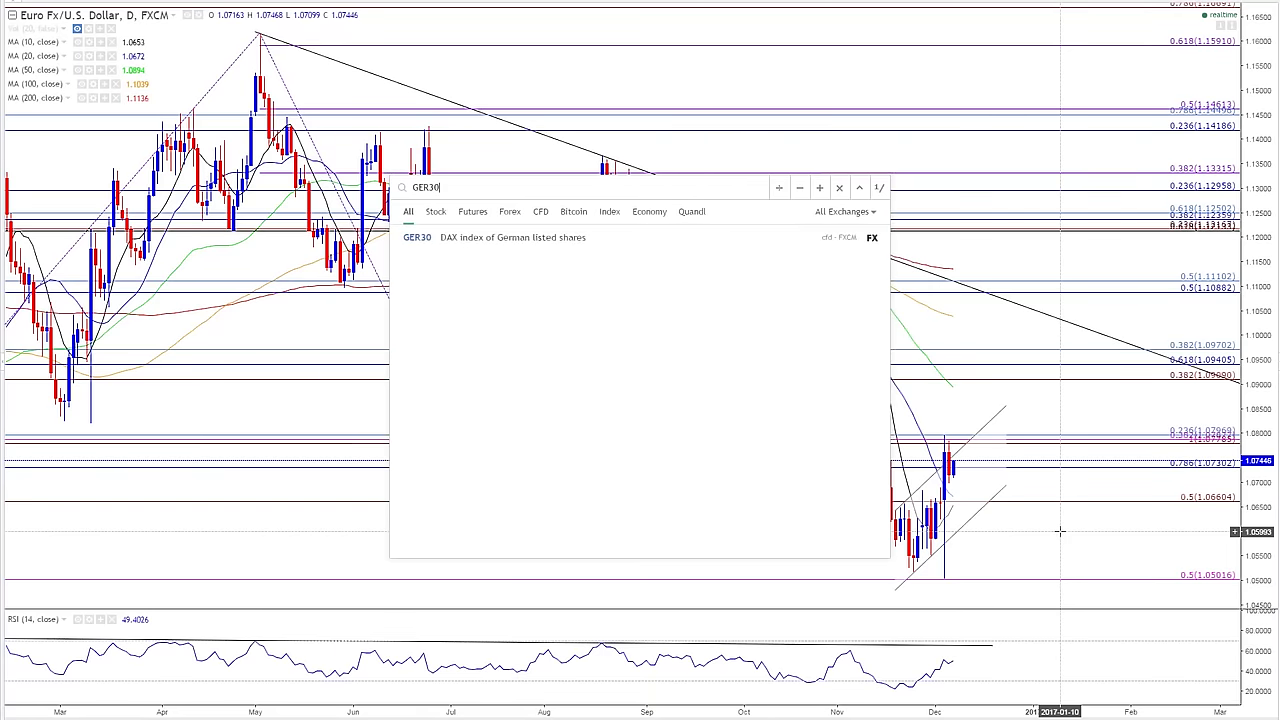
key(Return)
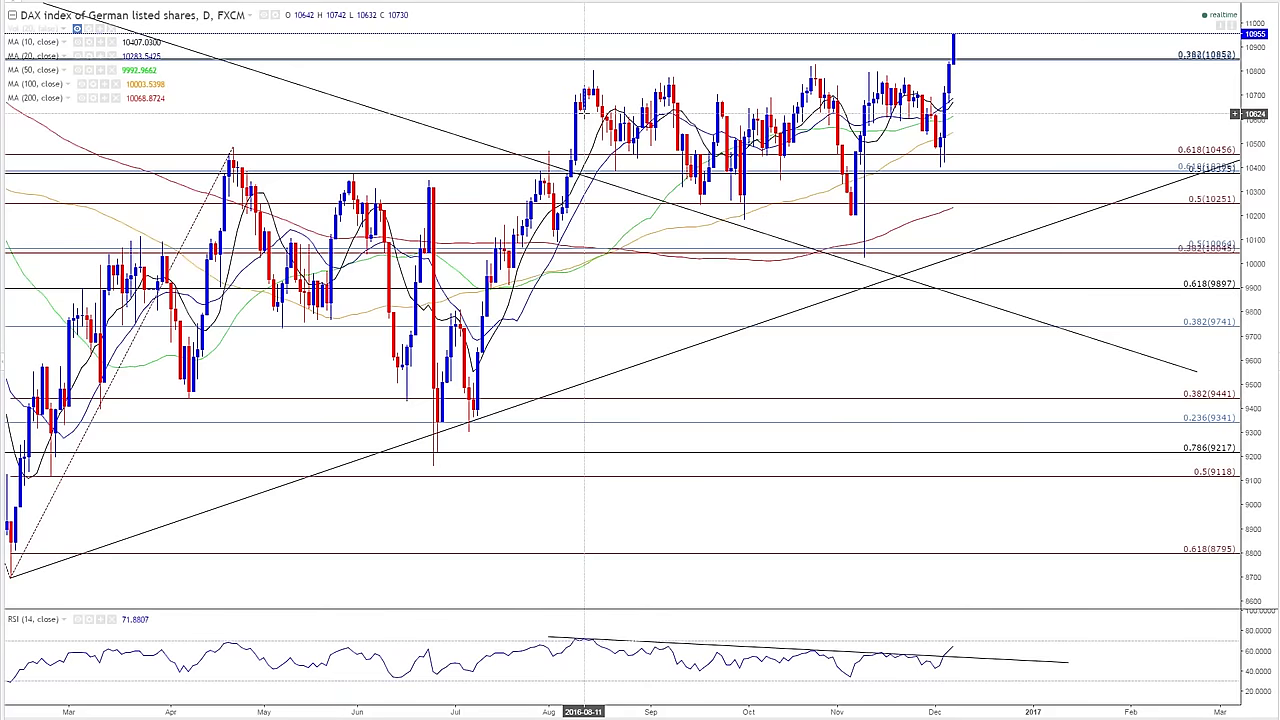
scroll(1091, 100, down, 3)
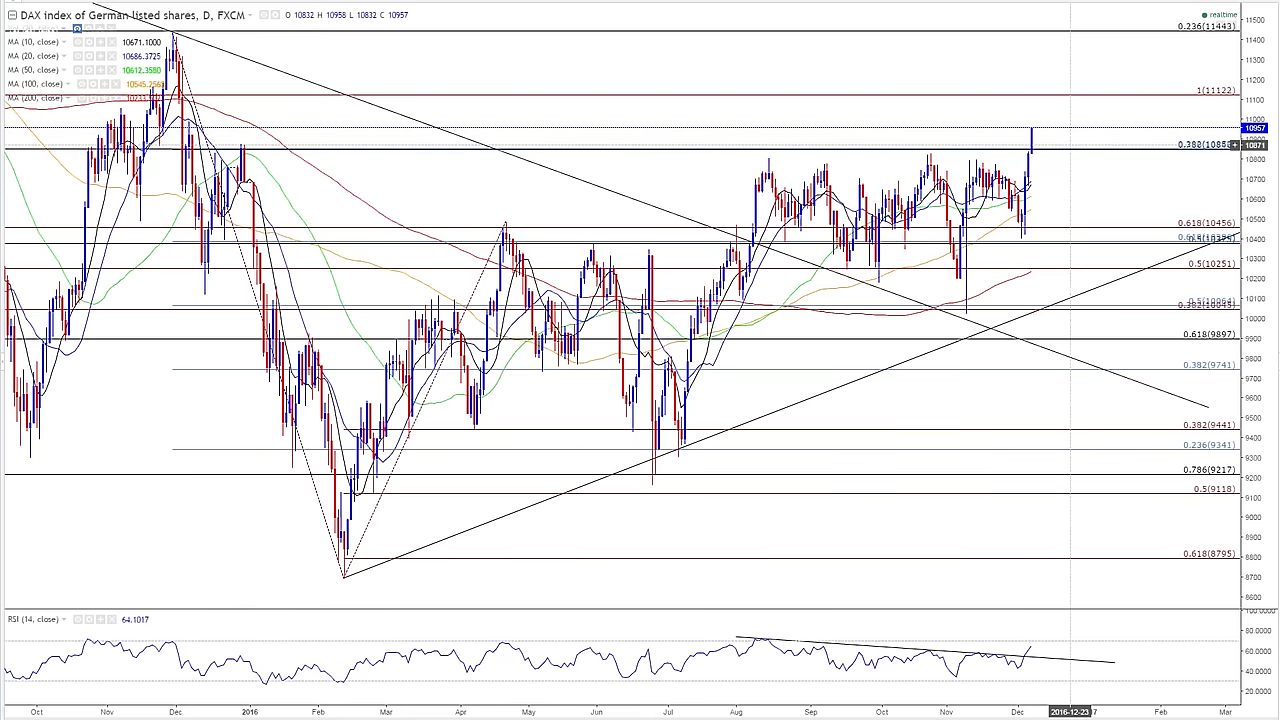
scroll(990, 100, up, 2)
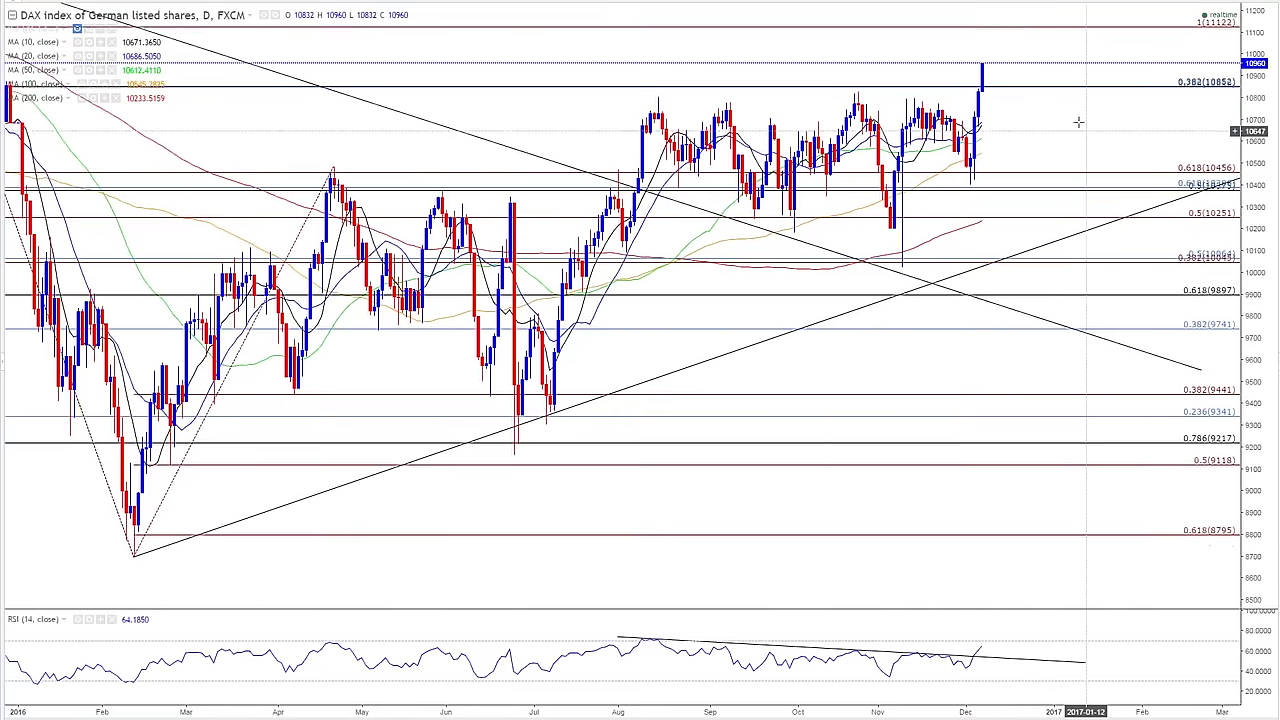
drag(1078, 122, 1104, 169)
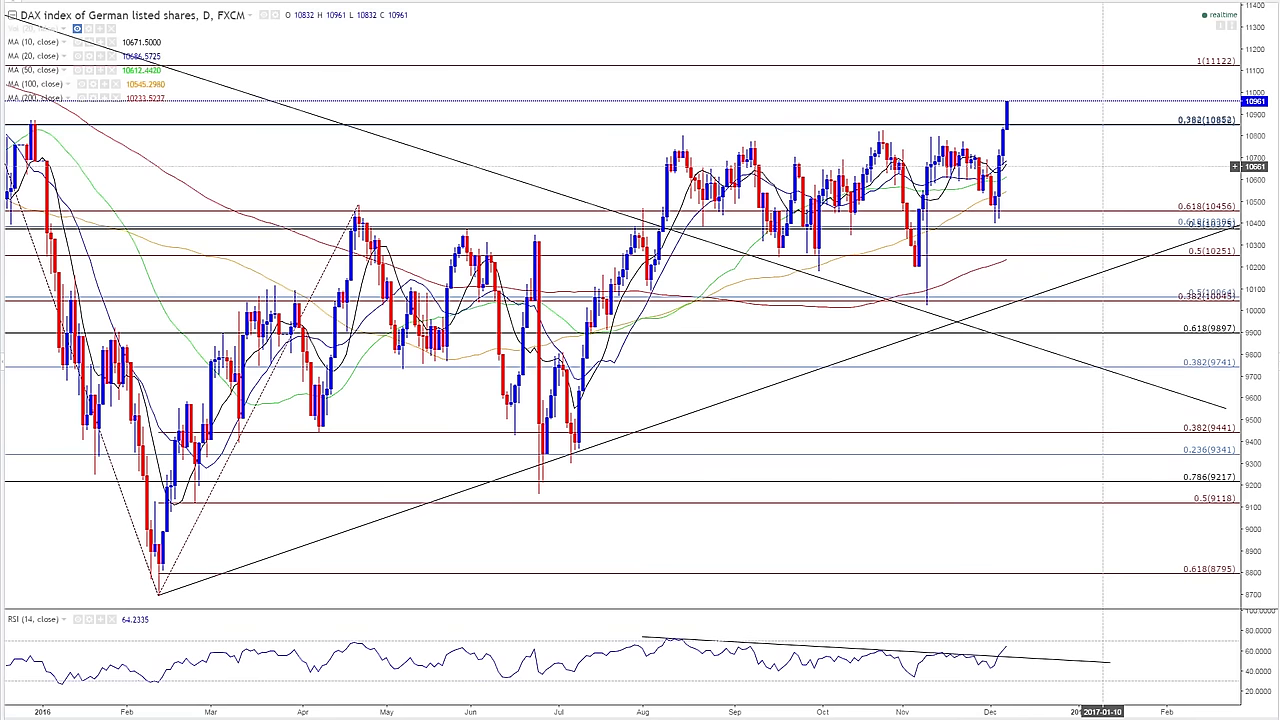
- Load the JPN225 Nikkei 225 chart after the invalid JPX225 attempt
text(J)
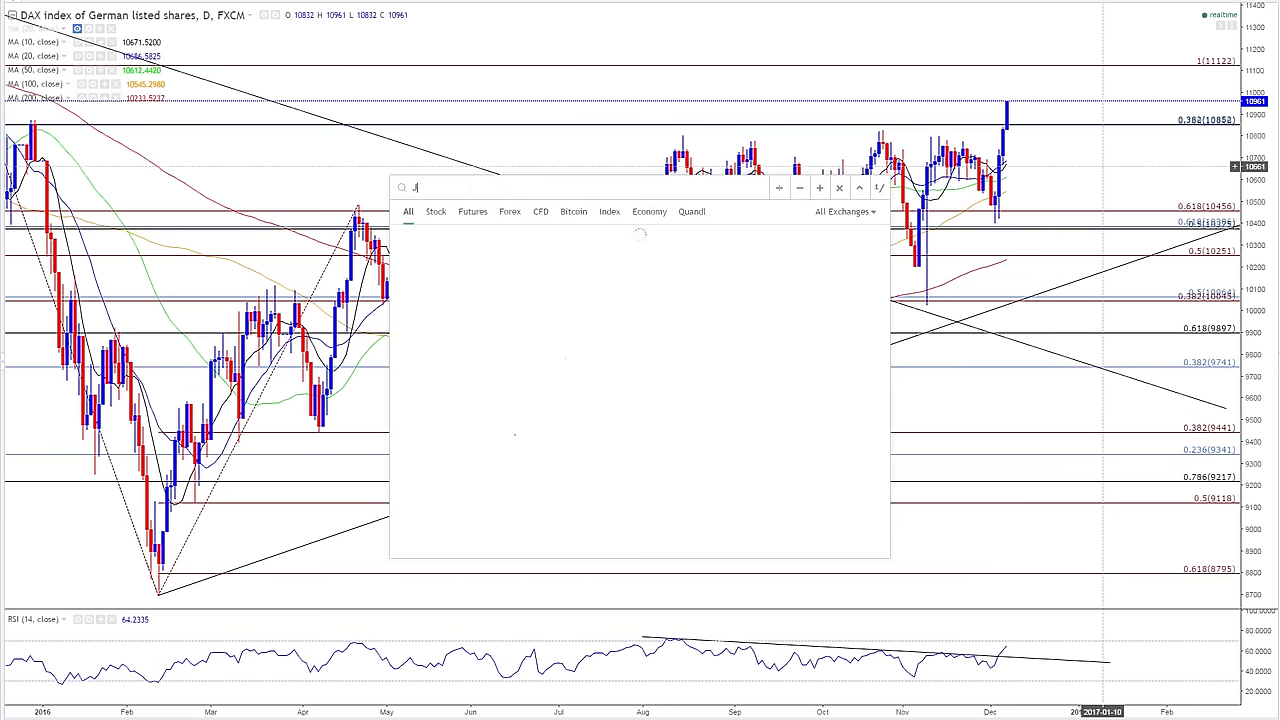
text(PX225)
key(Return)
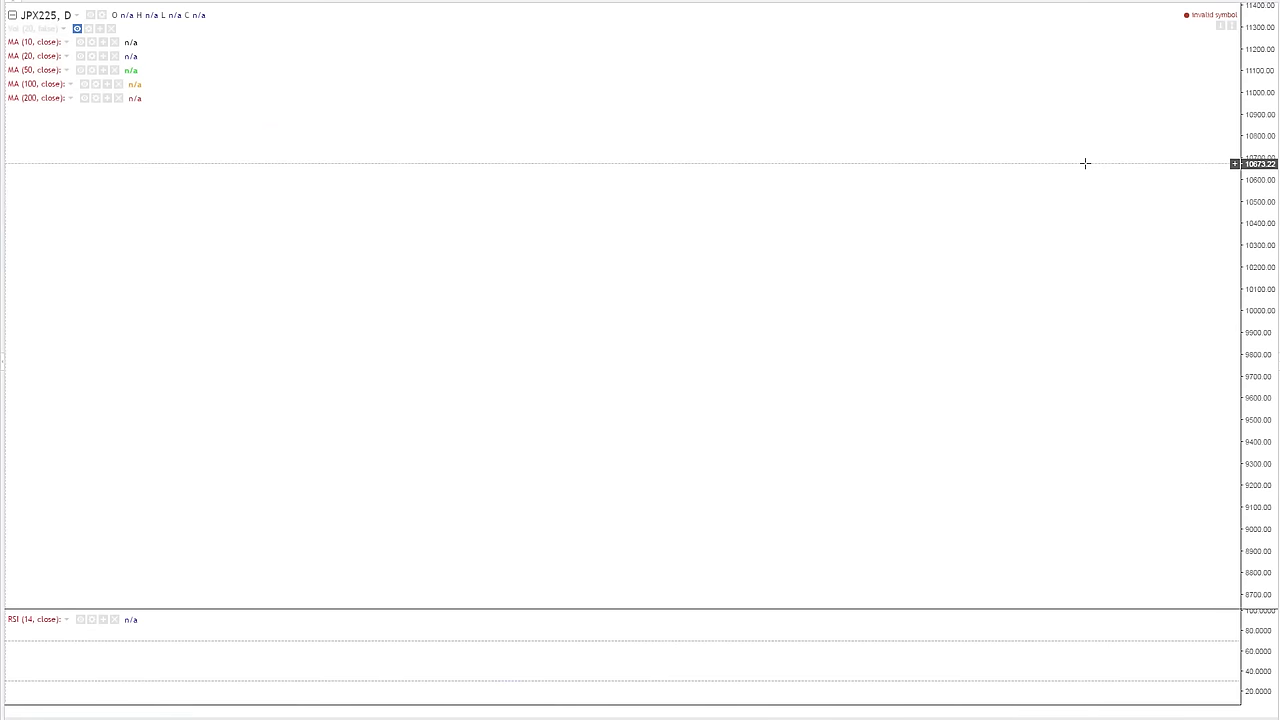
text(JPN225)
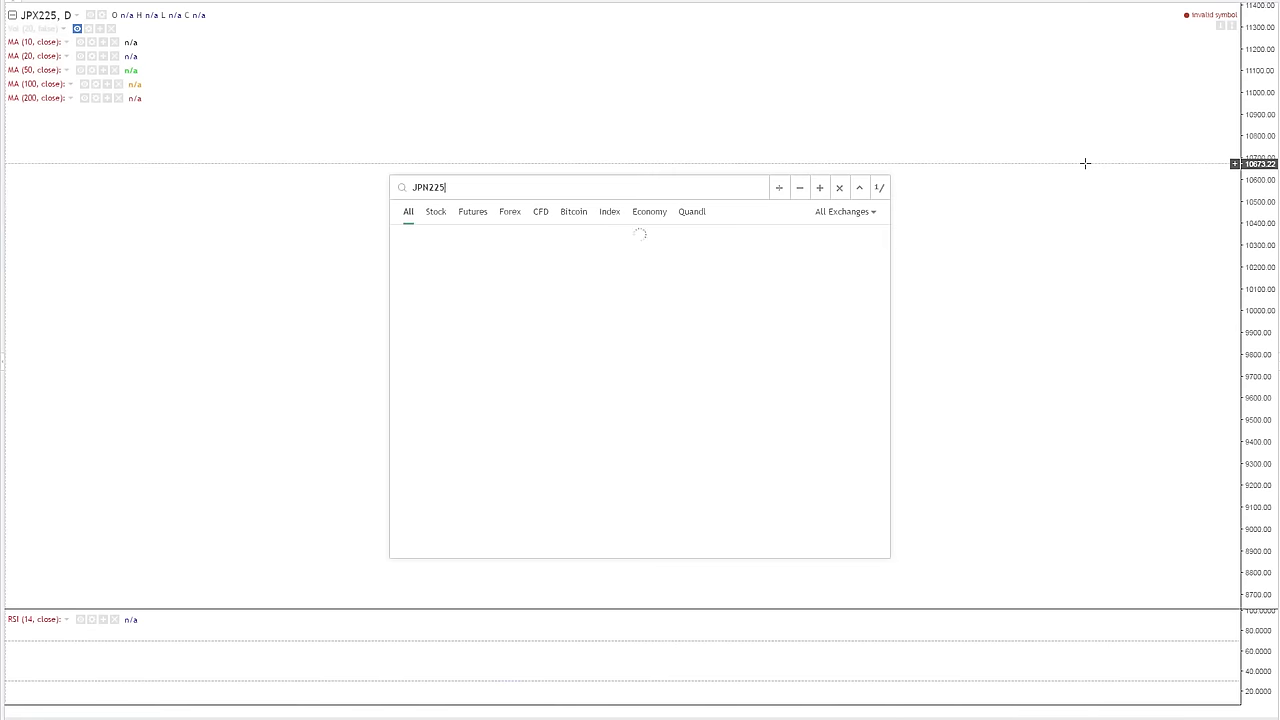
key(Return)
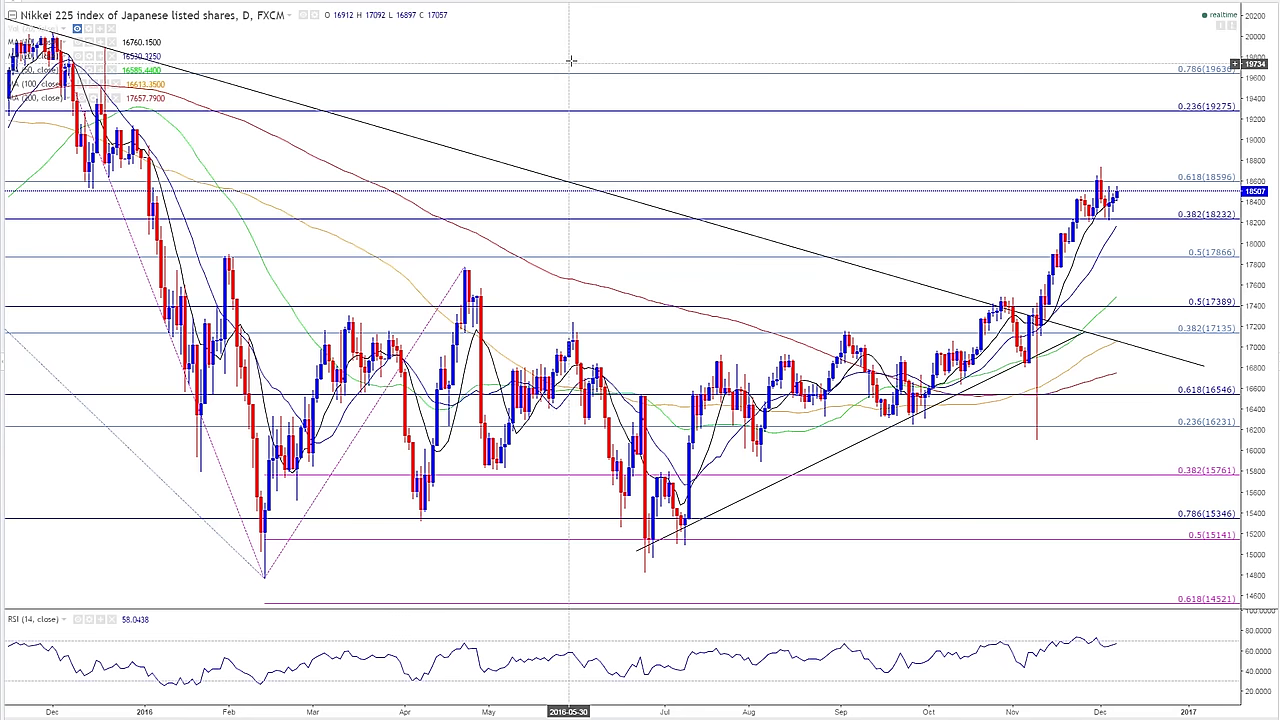
- Cancel a symbol search, then zoom and pan the floating Nikkei 225 daily chart view
text(n)
key(Escape)
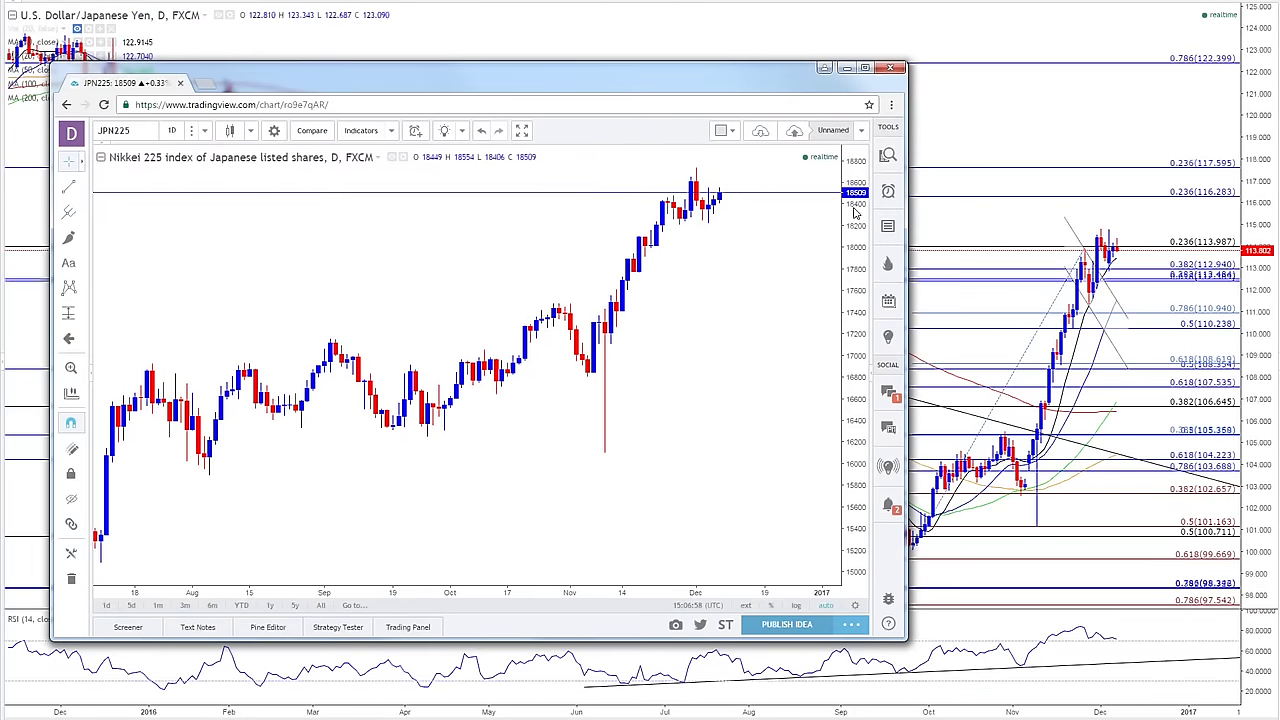
scroll(697, 537, down, 3)
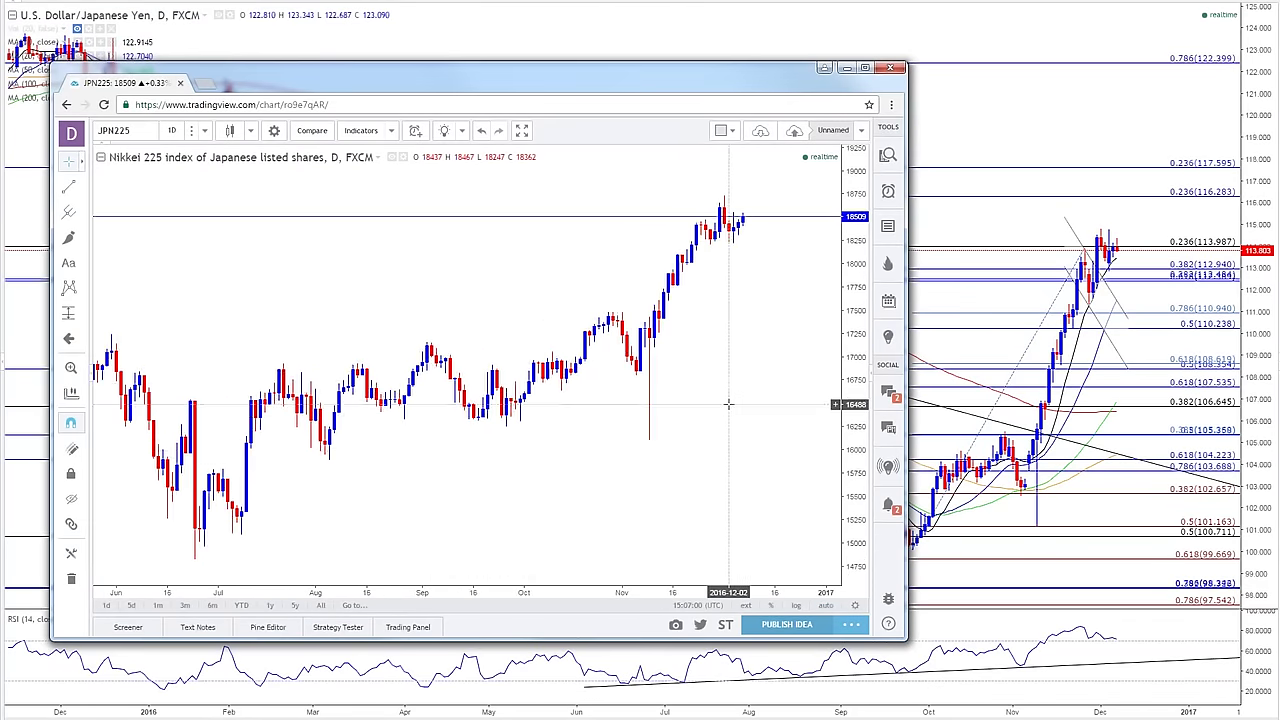
drag(728, 404, 715, 400)
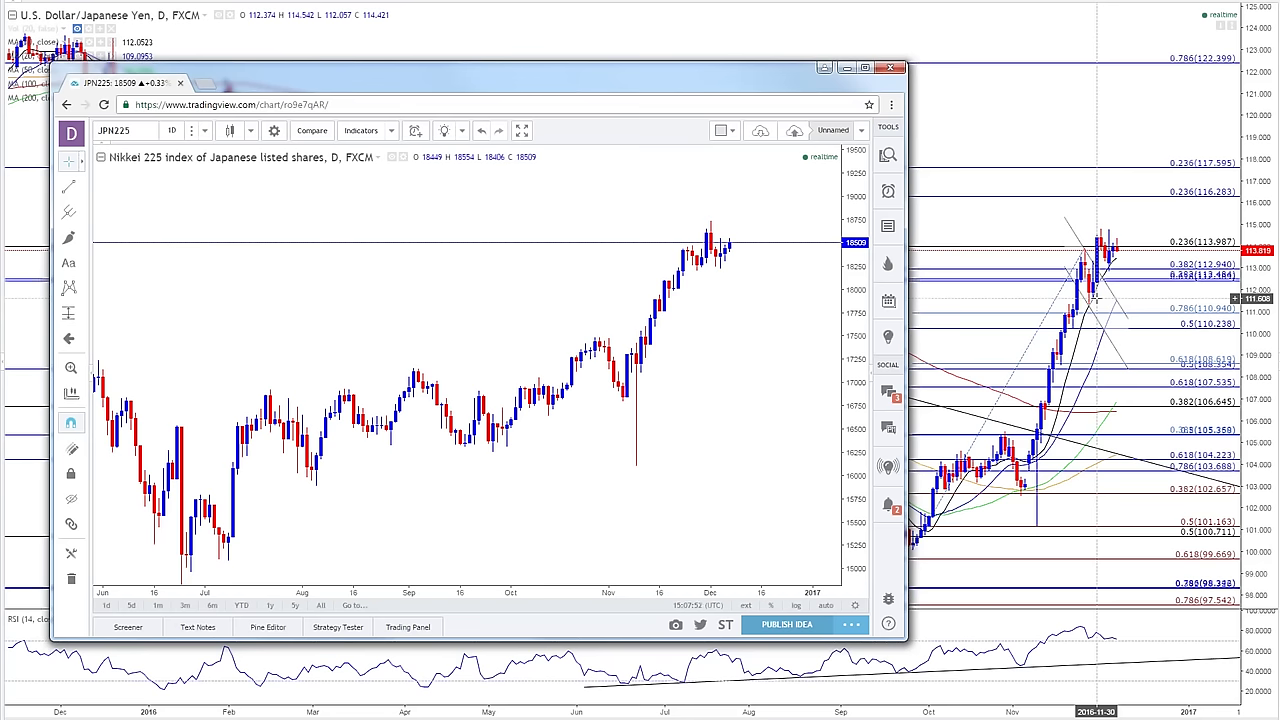
- Minimize the Nikkei window, then select and deselect the RSI line on USD/JPY
click(846, 67)
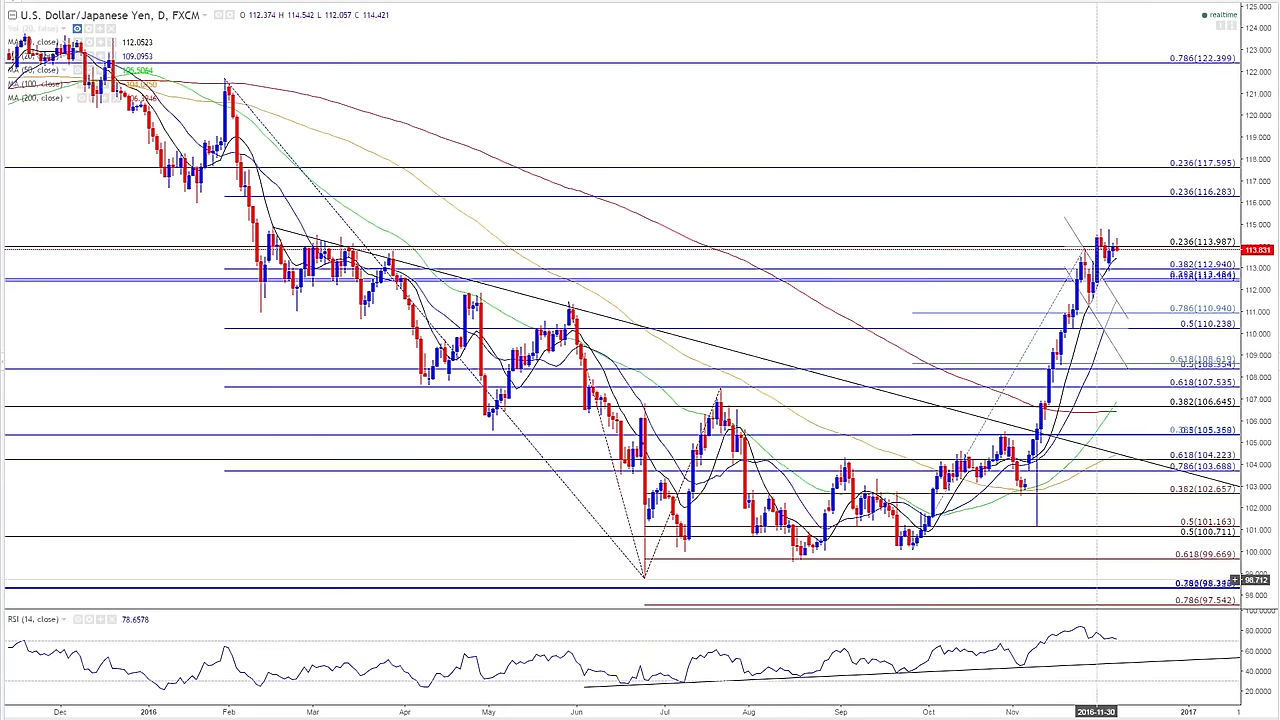
click(1105, 641)
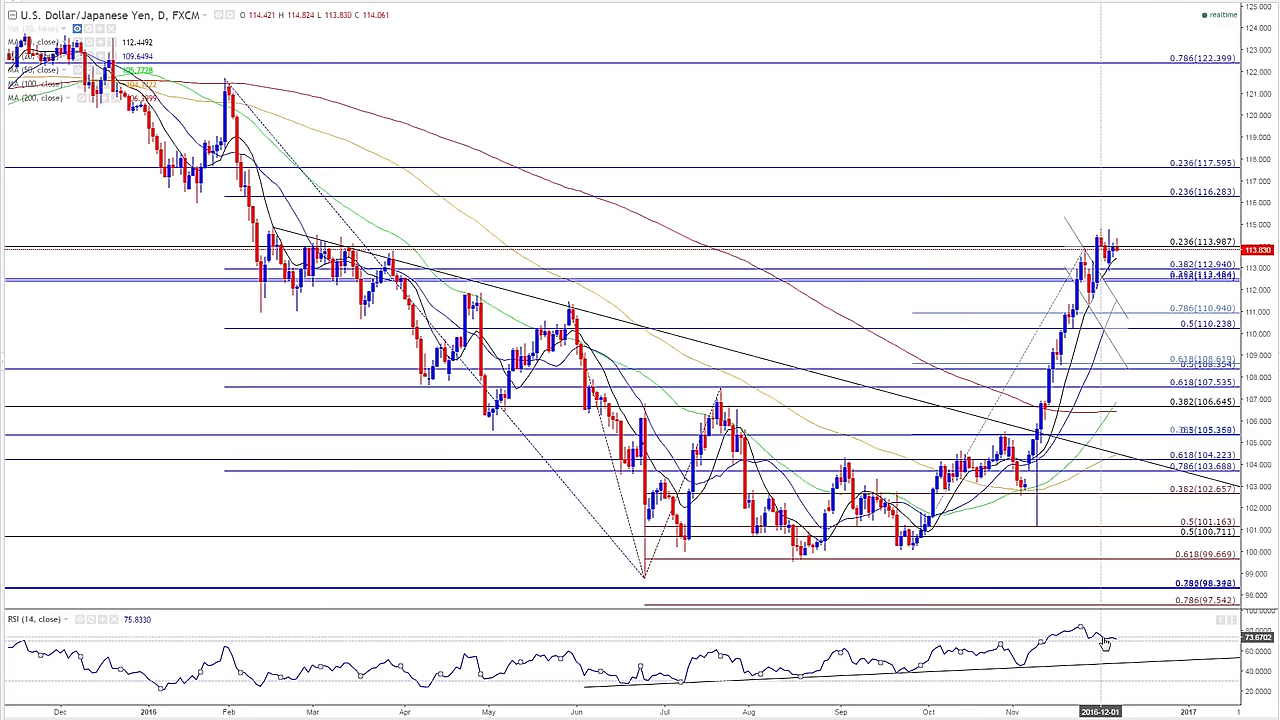
click(1100, 645)
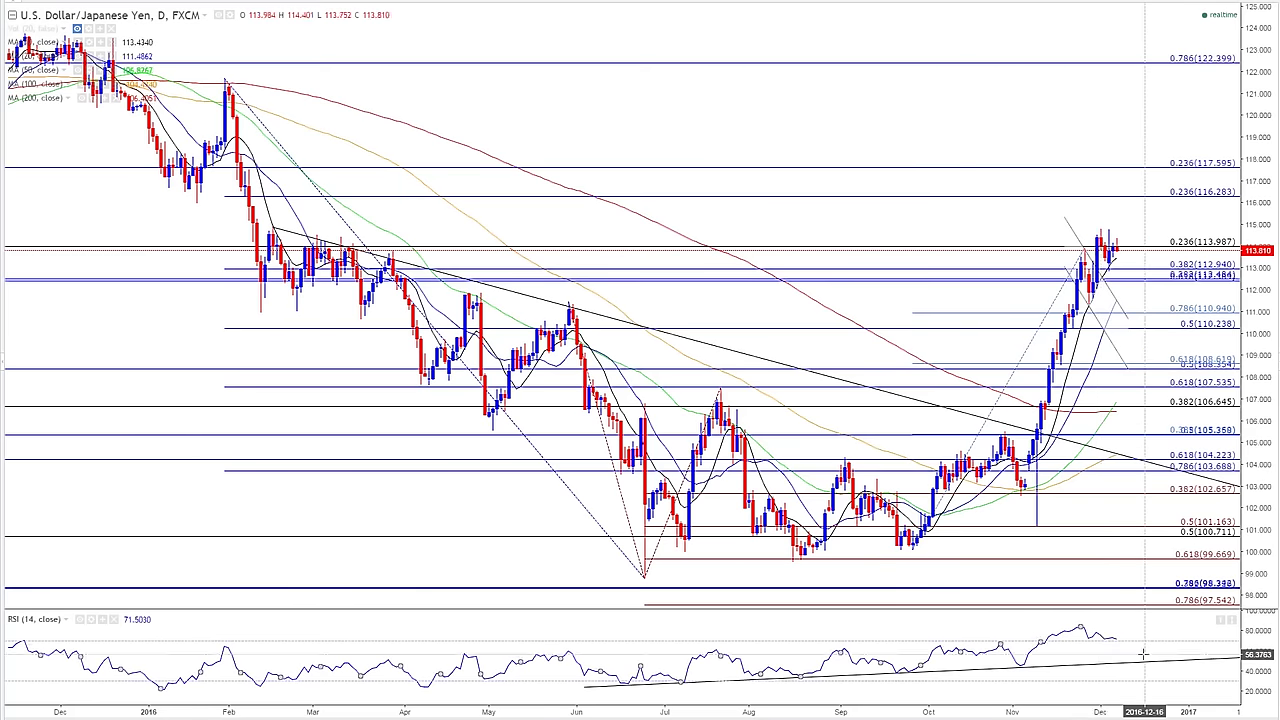